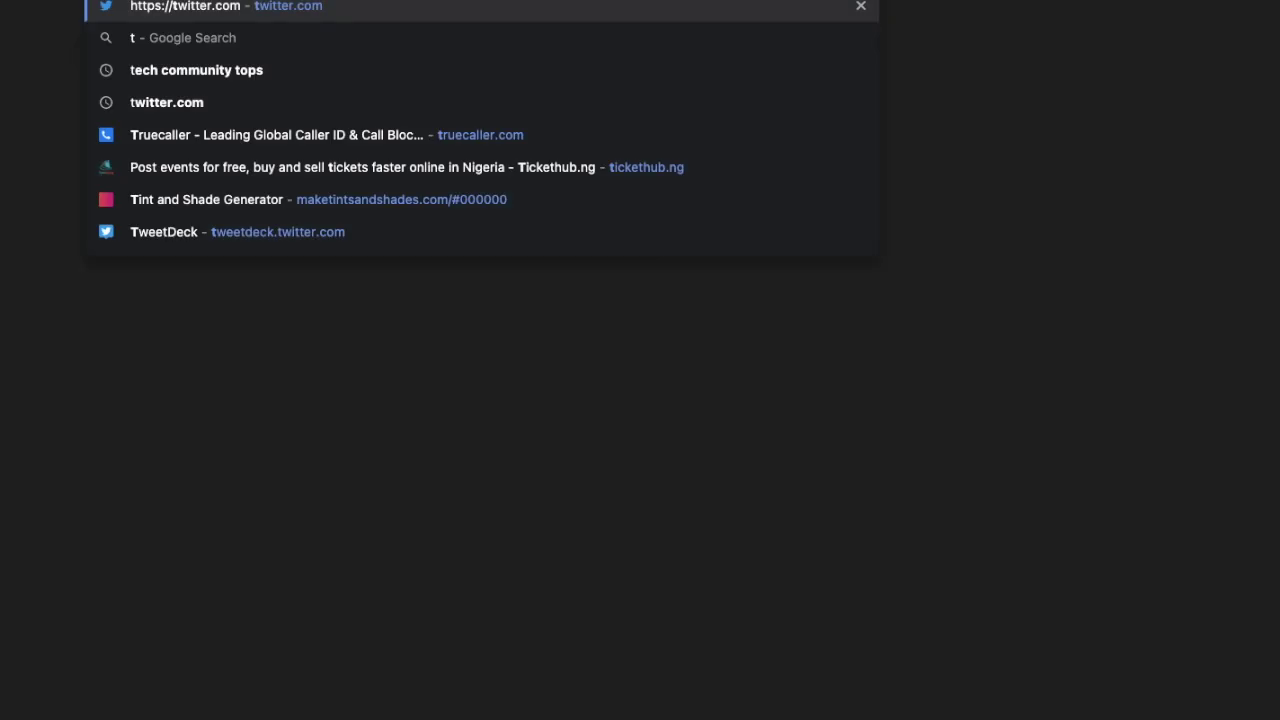
Dismiss Chrome's address-bar suggestions to reach The Bézier Game's first practice level.
{"action": "key", "text": "Escape"}
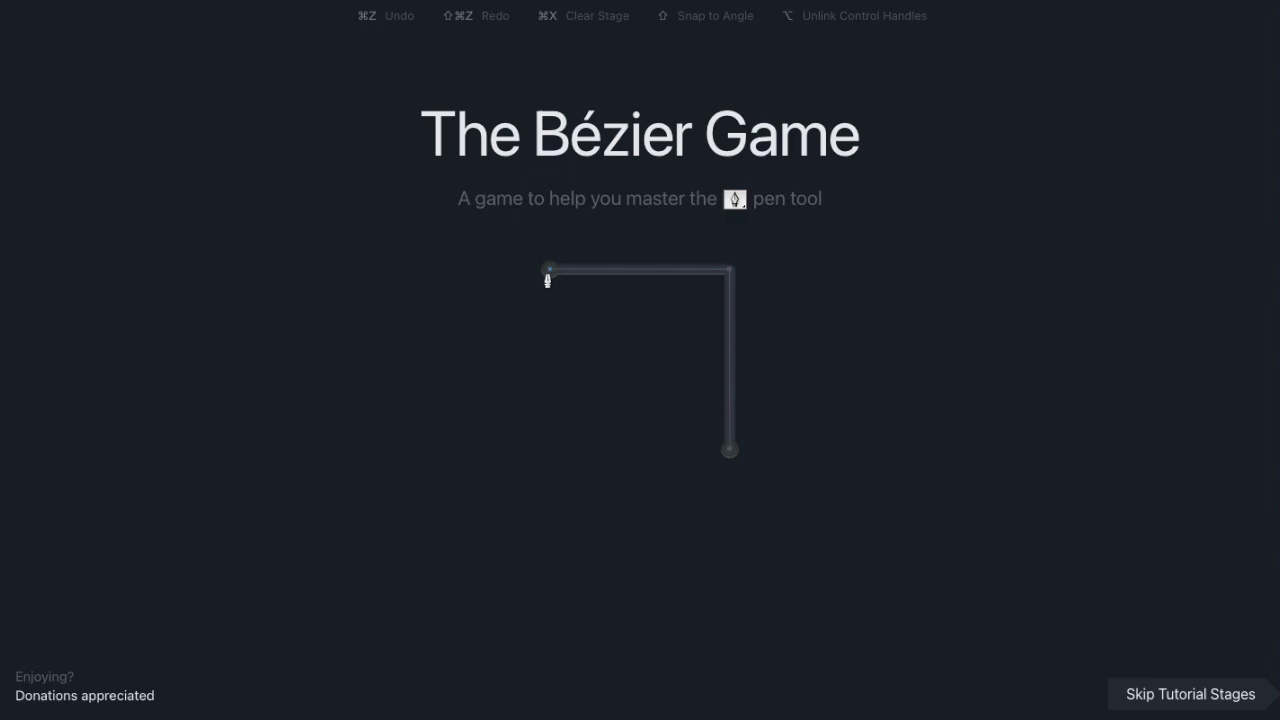
Trace the right-angle corner path with three nodes.
{"action": "left_click", "coordinate": [549, 270]}
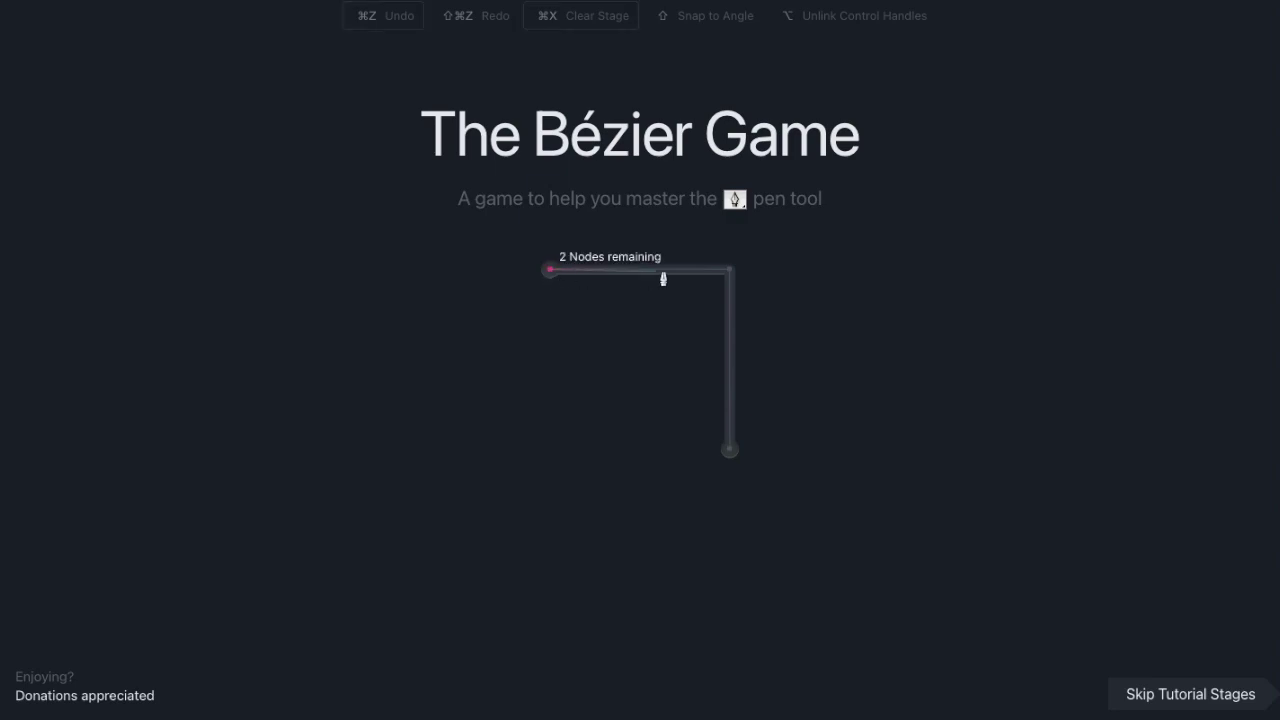
{"action": "left_click", "coordinate": [729, 271]}
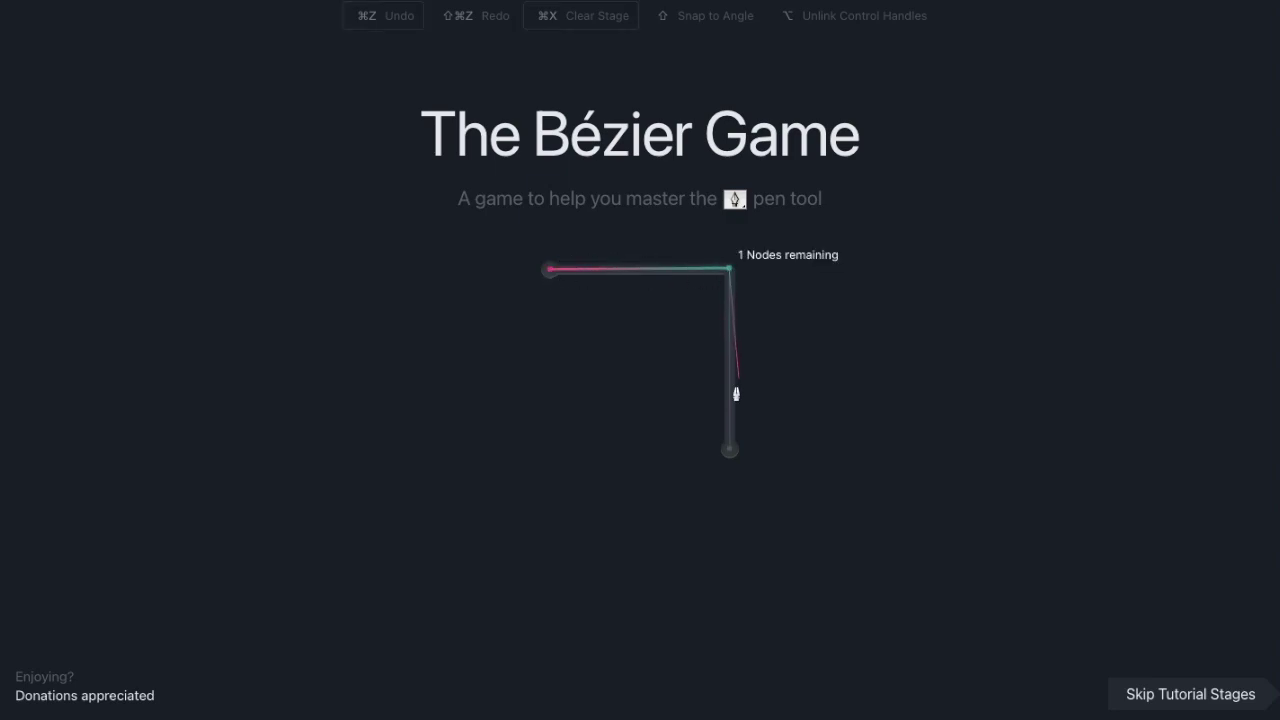
{"action": "left_click", "coordinate": [729, 449]}
Trace the house outline with Shift-snapped straight segments, closing it at the apex.
{"action": "key", "text": "shift"}
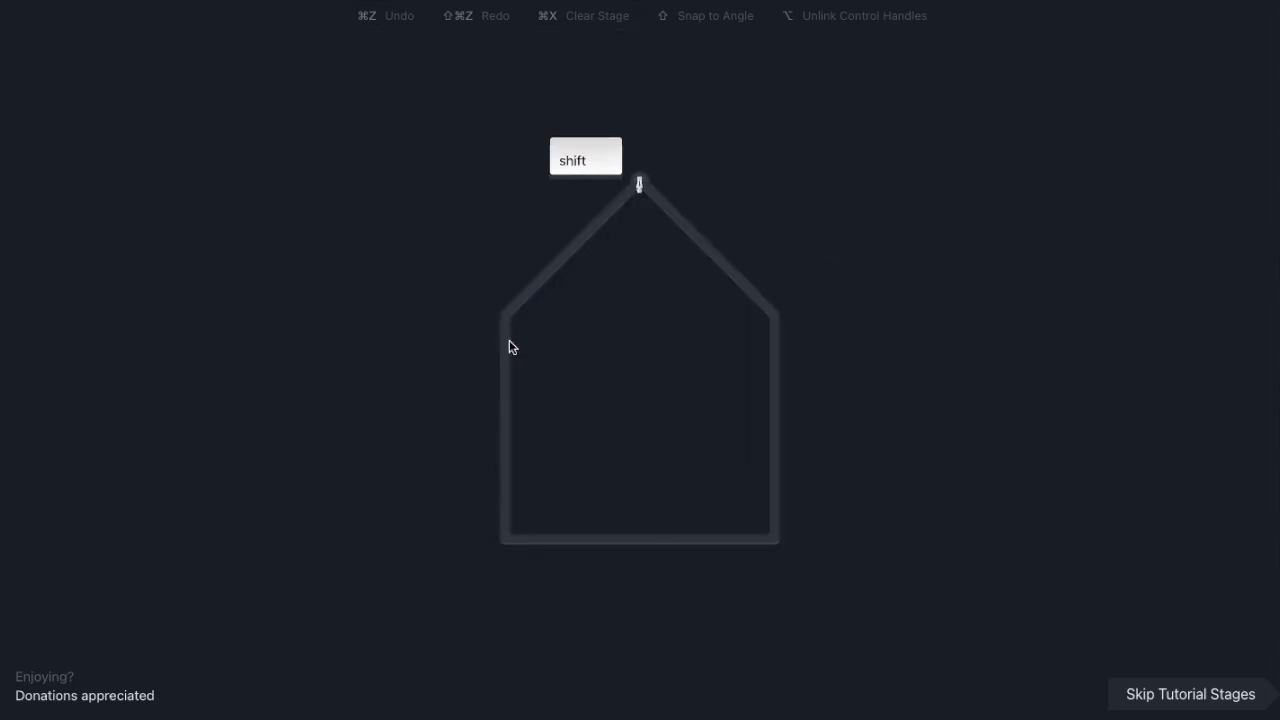
{"action": "left_click", "coordinate": [639, 184]}
{"action": "left_click", "coordinate": [774, 314]}
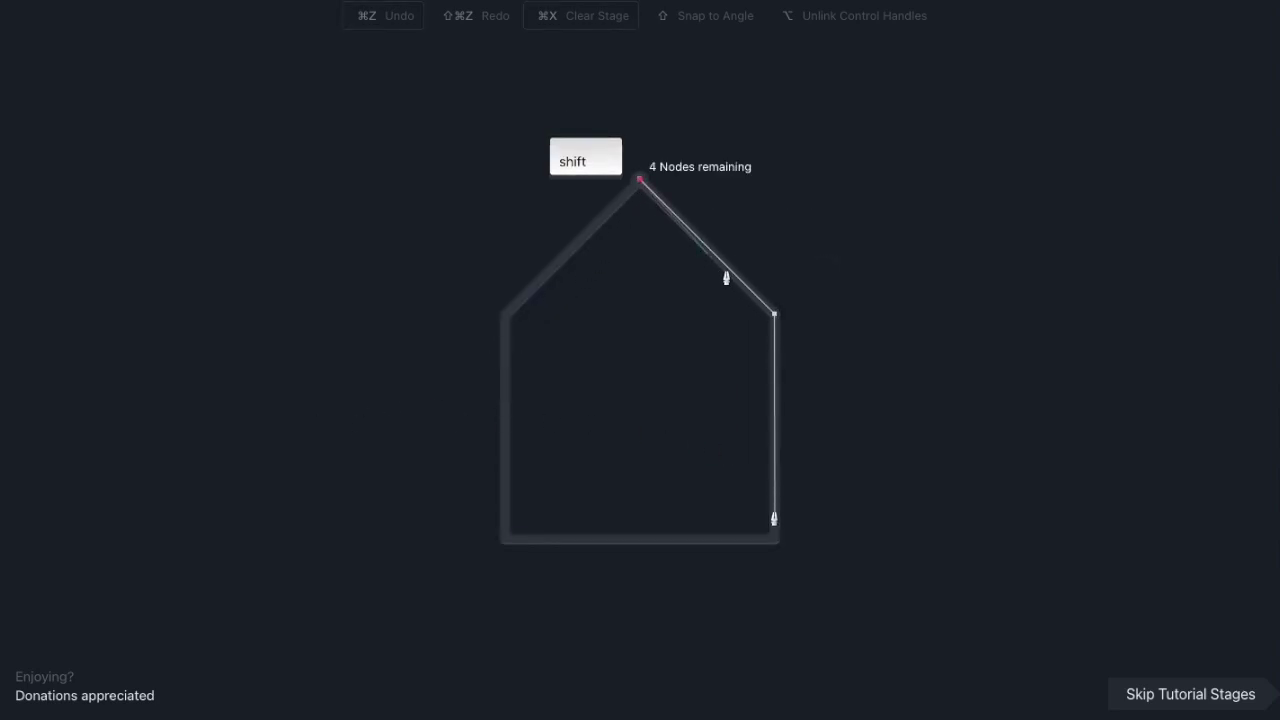
{"action": "left_click", "coordinate": [773, 541]}
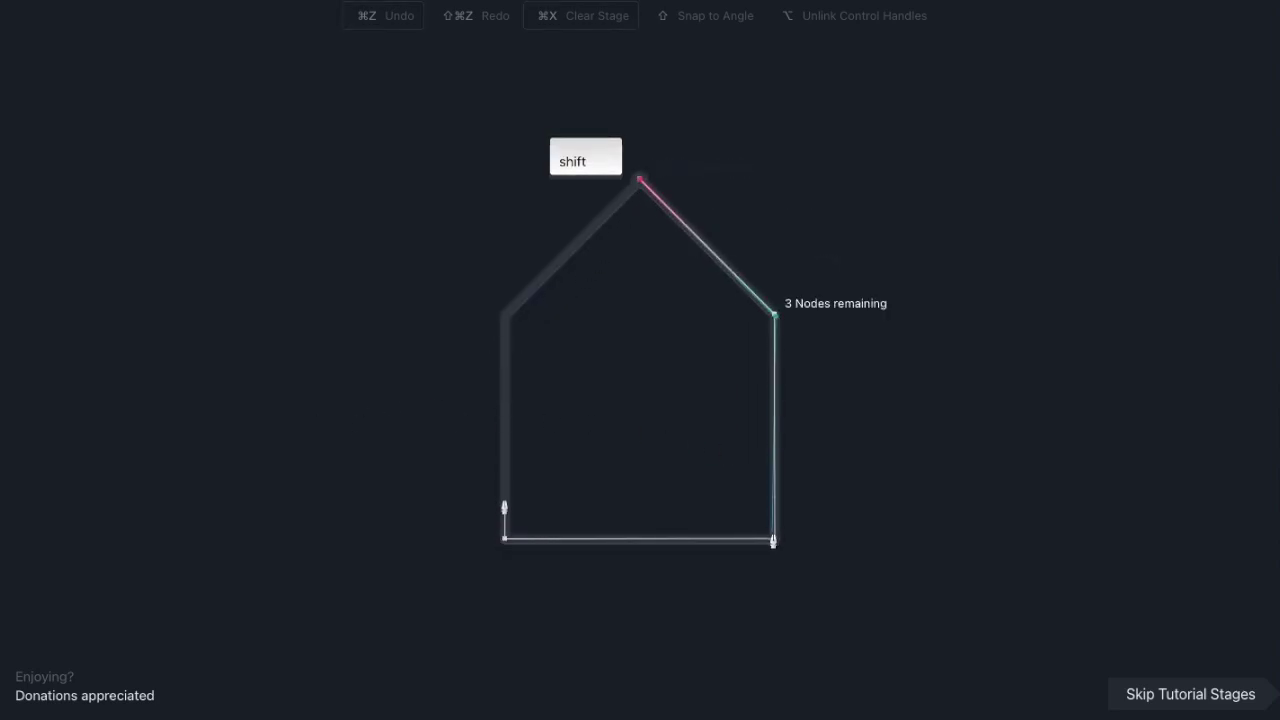
{"action": "left_click", "coordinate": [504, 538]}
{"action": "left_click", "coordinate": [505, 314]}
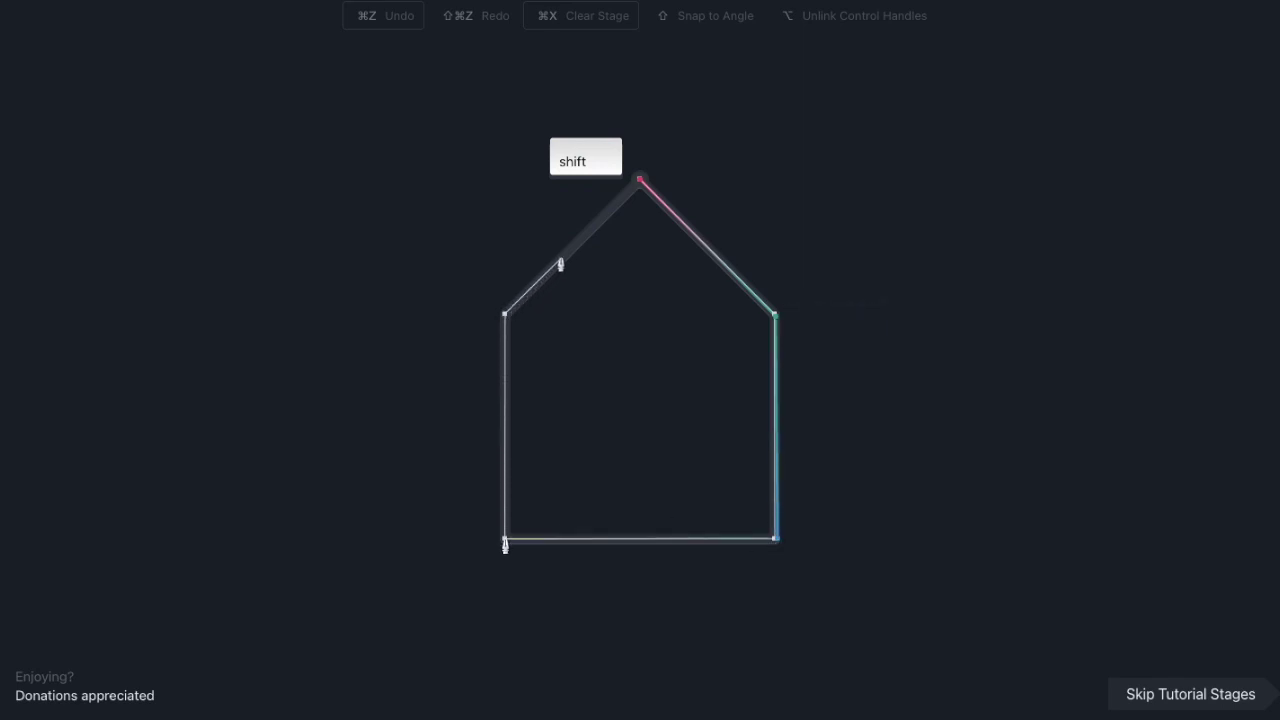
{"action": "left_click", "coordinate": [630, 190]}
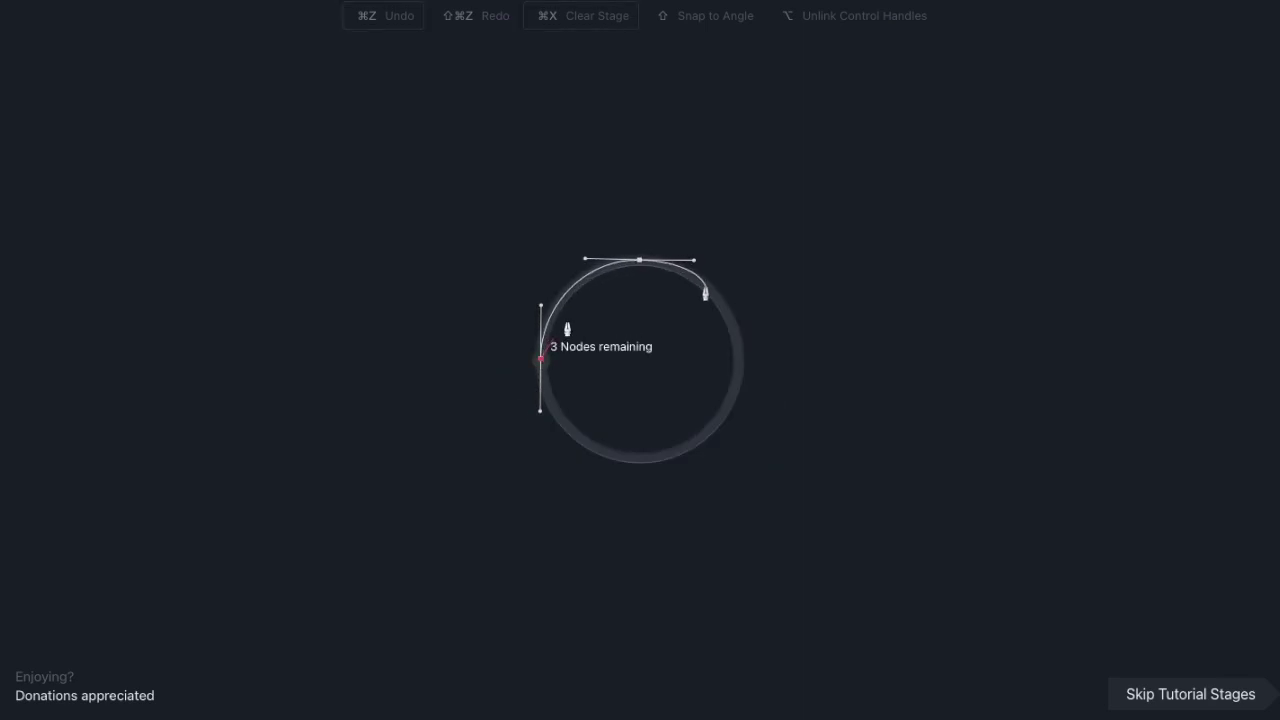
Trace the circle with curved nodes at its left, top, right and bottom, closing at the start node.
{"action": "left_click_drag", "start_coordinate": [739, 358], "coordinate": [738, 412]}
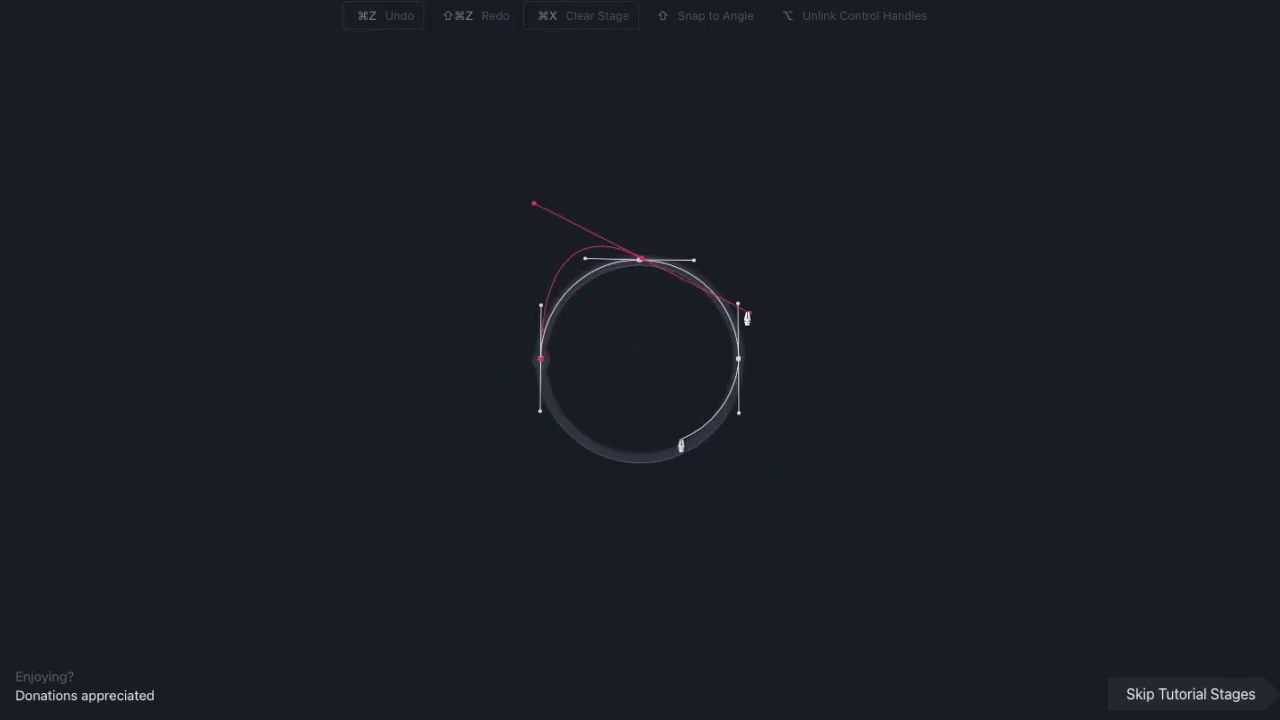
{"action": "left_click_drag", "start_coordinate": [640, 457], "coordinate": [586, 457]}
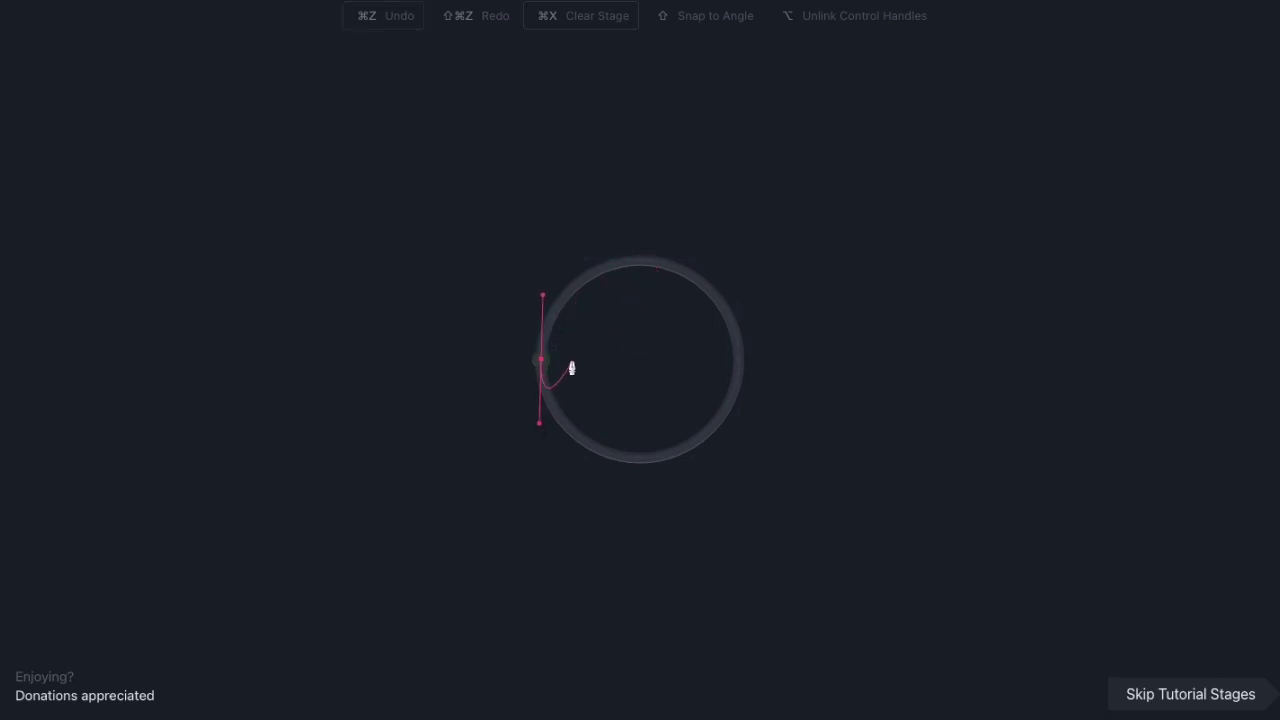
{"action": "left_click_drag", "start_coordinate": [540, 363], "coordinate": [534, 286]}
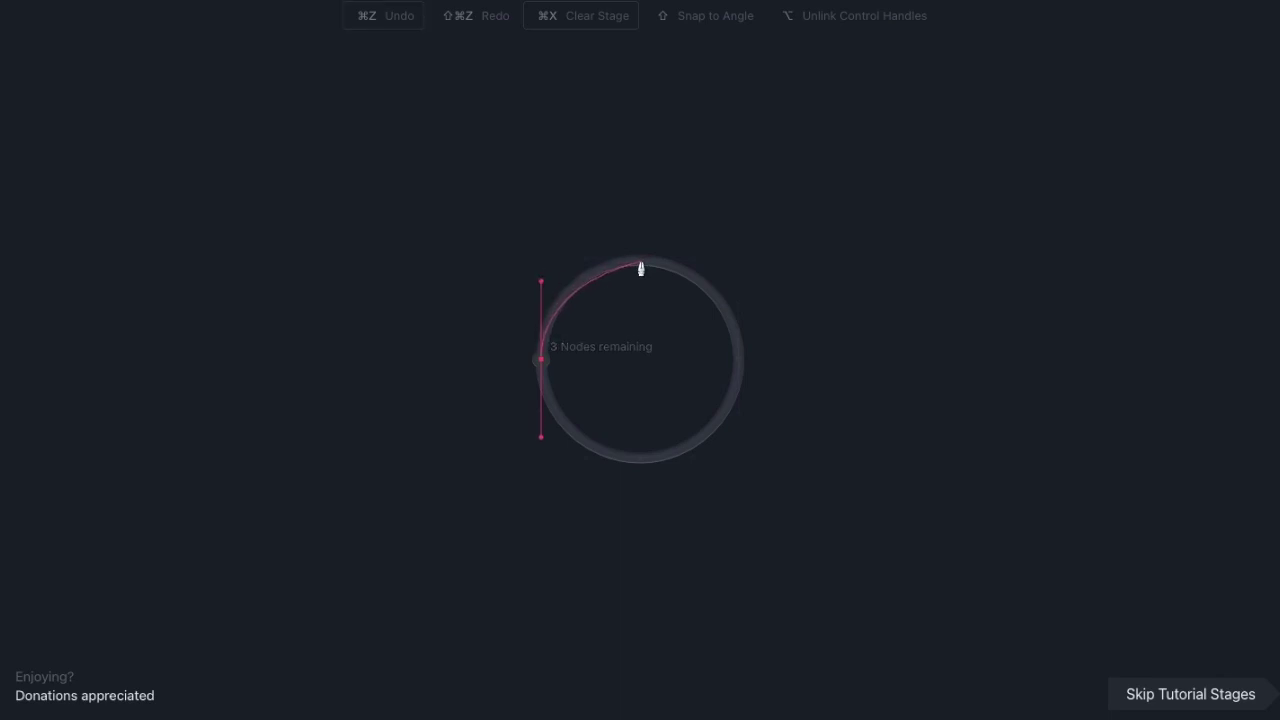
{"action": "left_click_drag", "start_coordinate": [644, 261], "coordinate": [677, 264]}
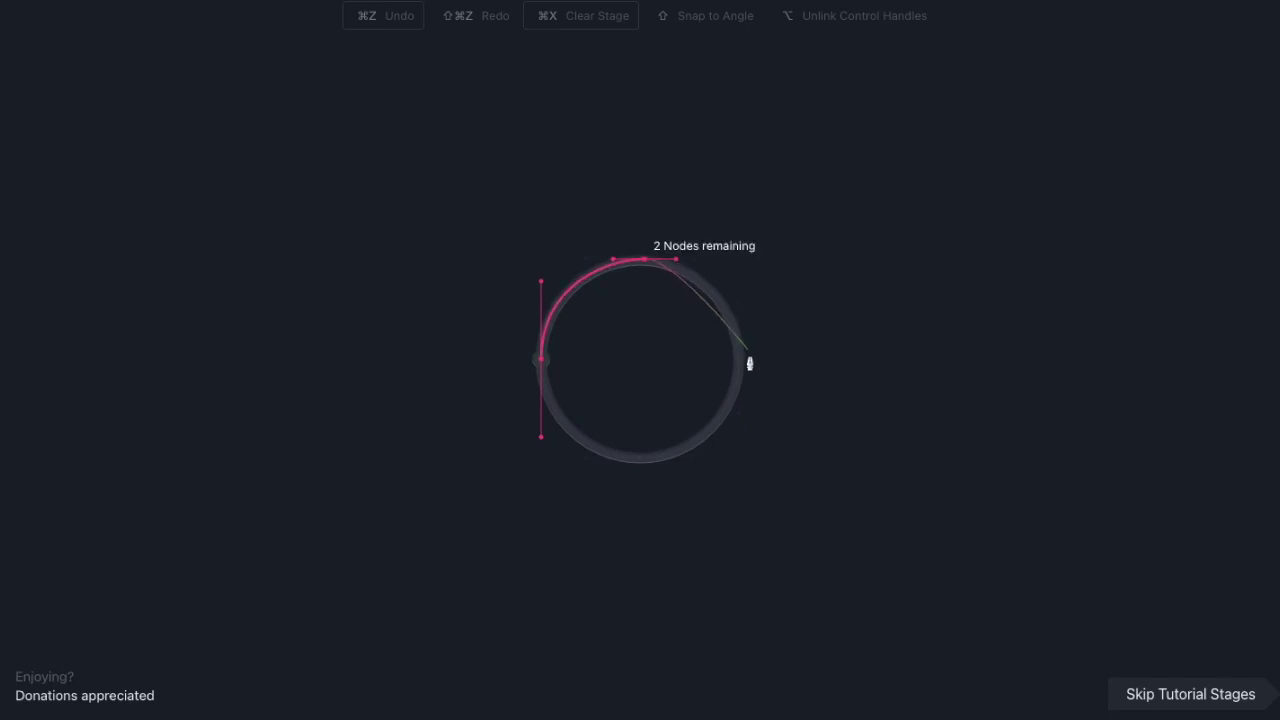
{"action": "left_click_drag", "start_coordinate": [737, 362], "coordinate": [734, 429]}
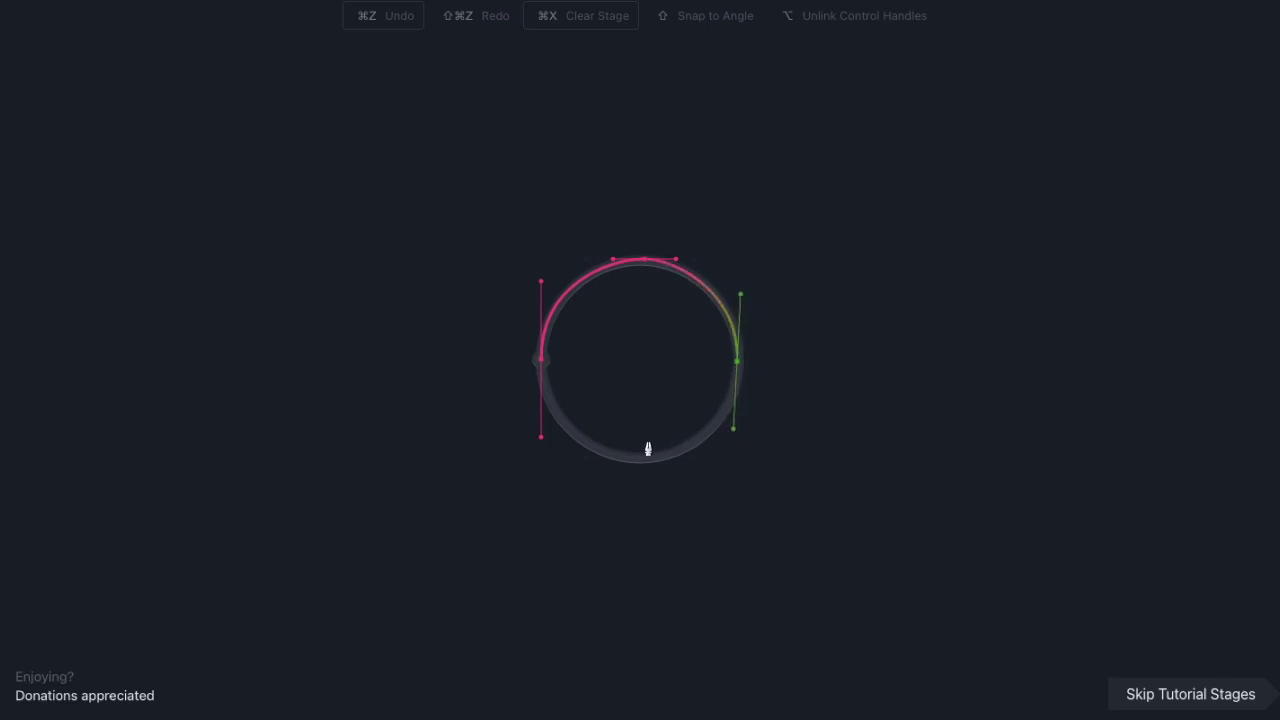
{"action": "left_click_drag", "start_coordinate": [640, 462], "coordinate": [597, 463]}
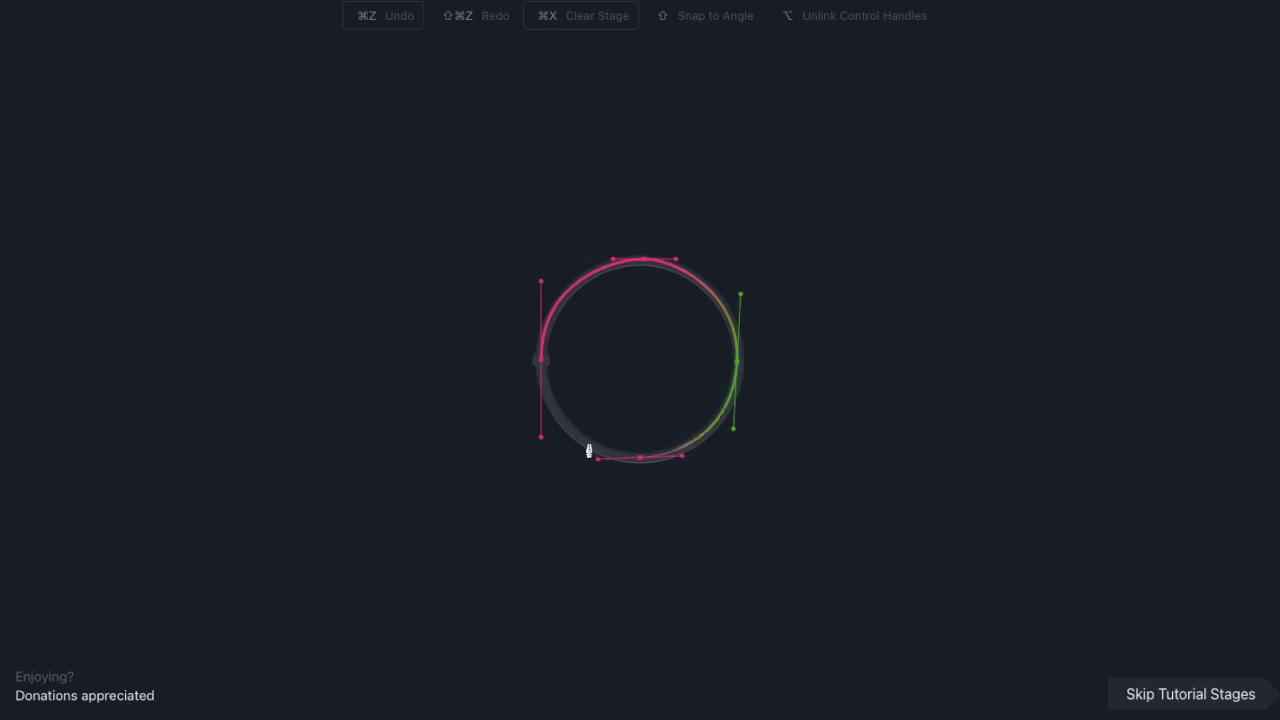
{"action": "left_click", "coordinate": [539, 366]}
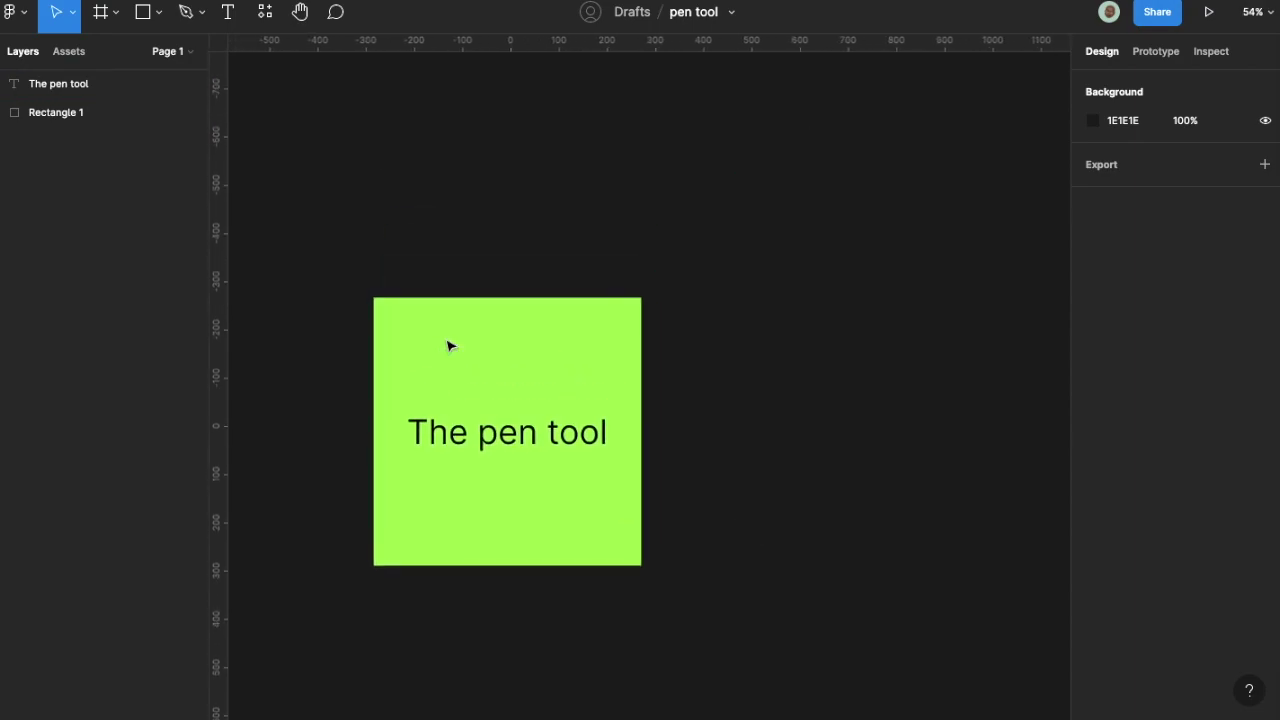
Bring the 'pen tool' draft's green 'The pen tool' square into view and activate the Pen tool.
{"action": "scroll", "coordinate": [448, 346], "scroll_direction": "right", "scroll_amount": 2}
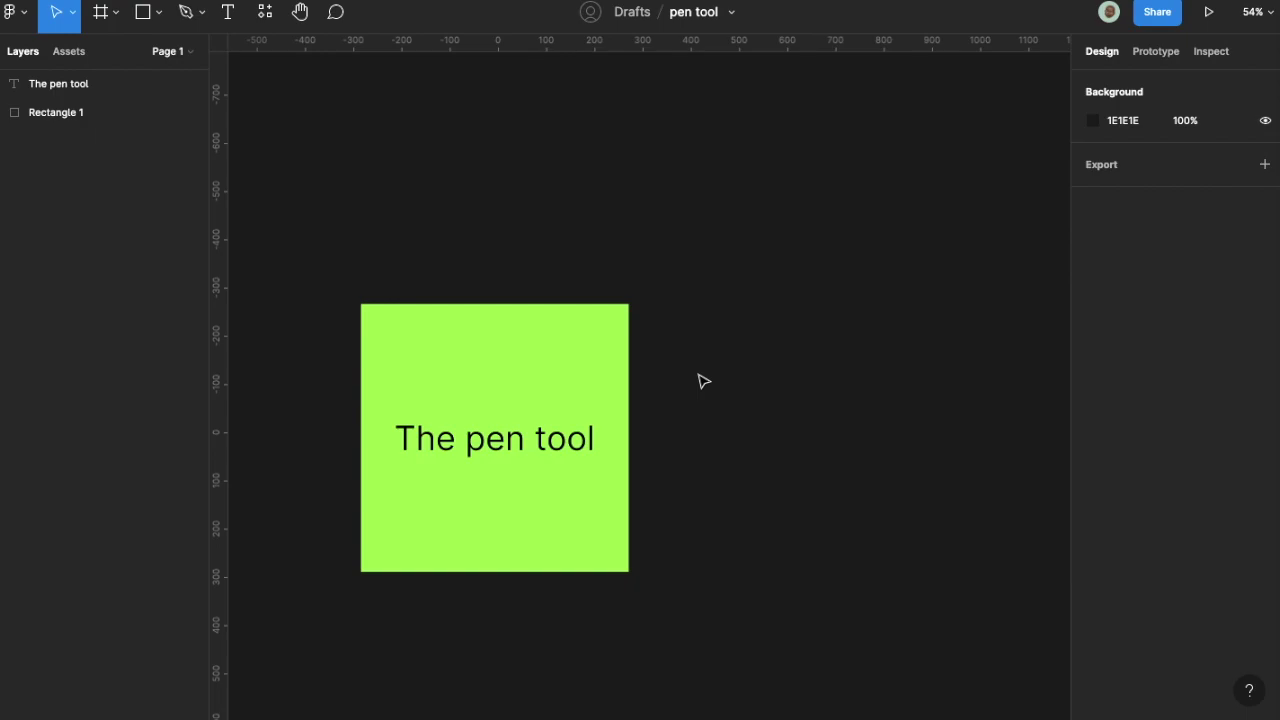
{"action": "key", "text": "p"}
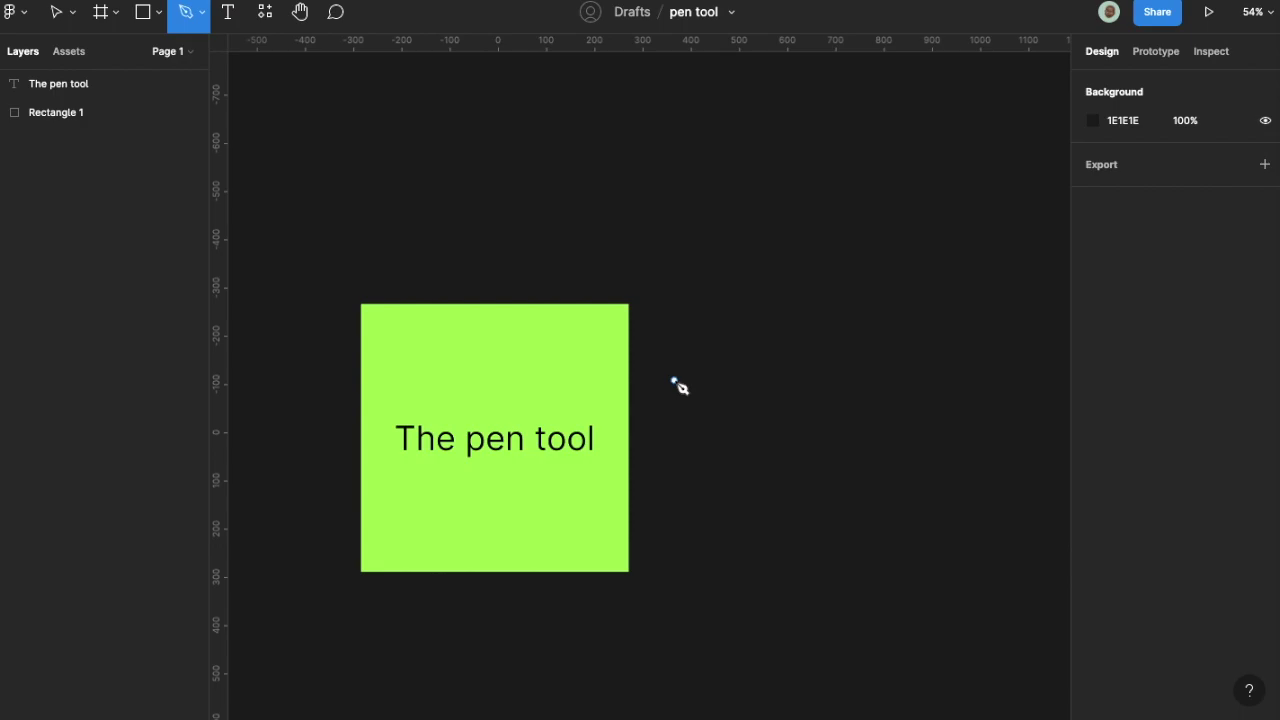
Draw Vector 1, a closed four-corner square path, to the right of the green square.
{"action": "left_click", "coordinate": [674, 382]}
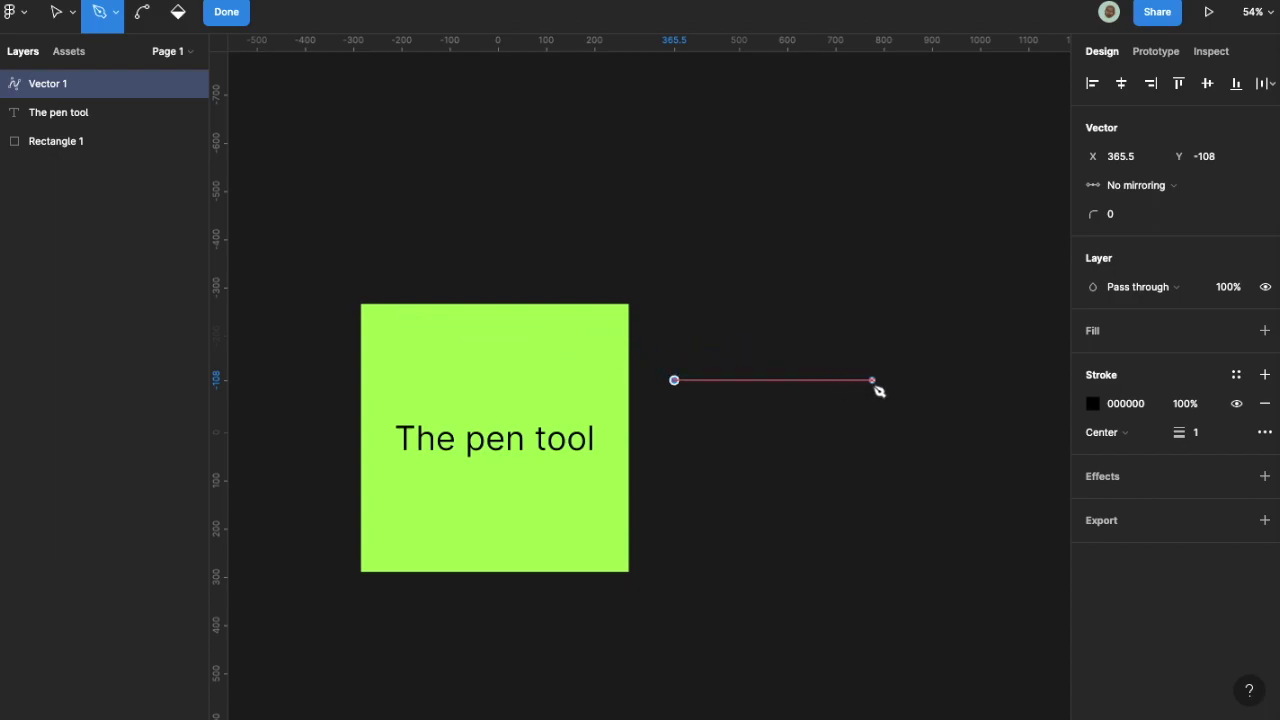
{"action": "left_click", "coordinate": [873, 381]}
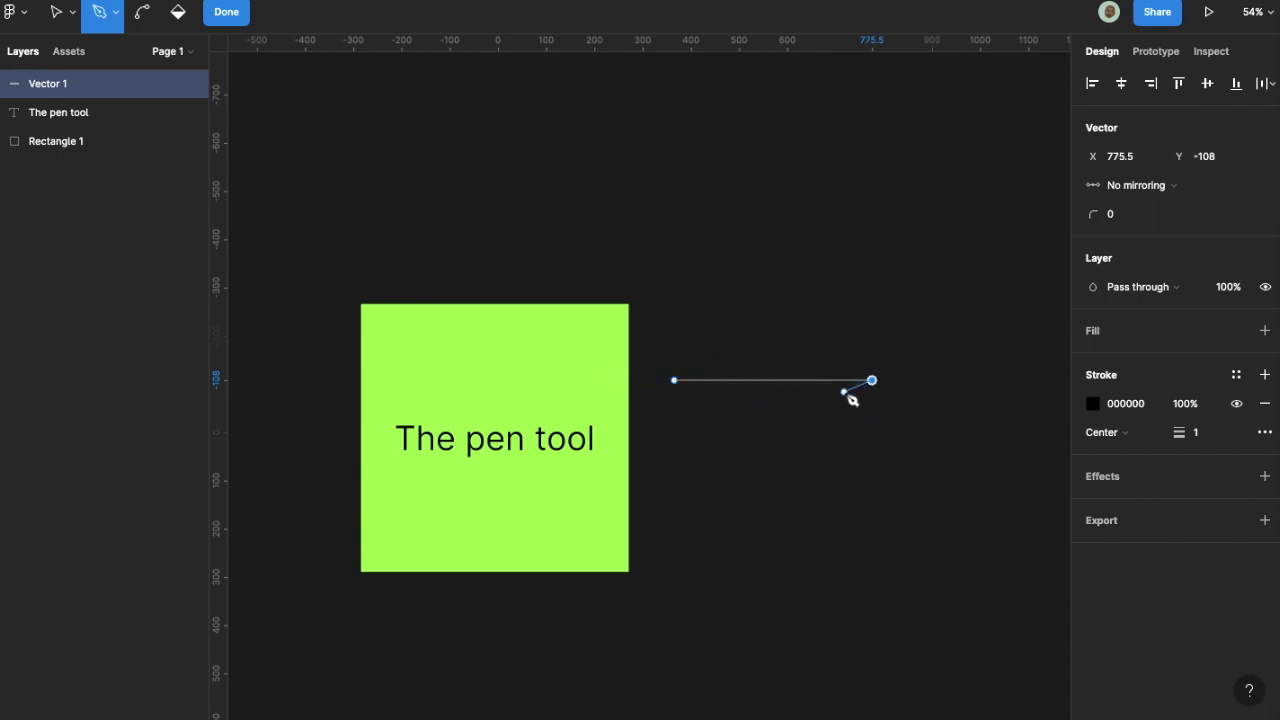
{"action": "left_click", "coordinate": [873, 565]}
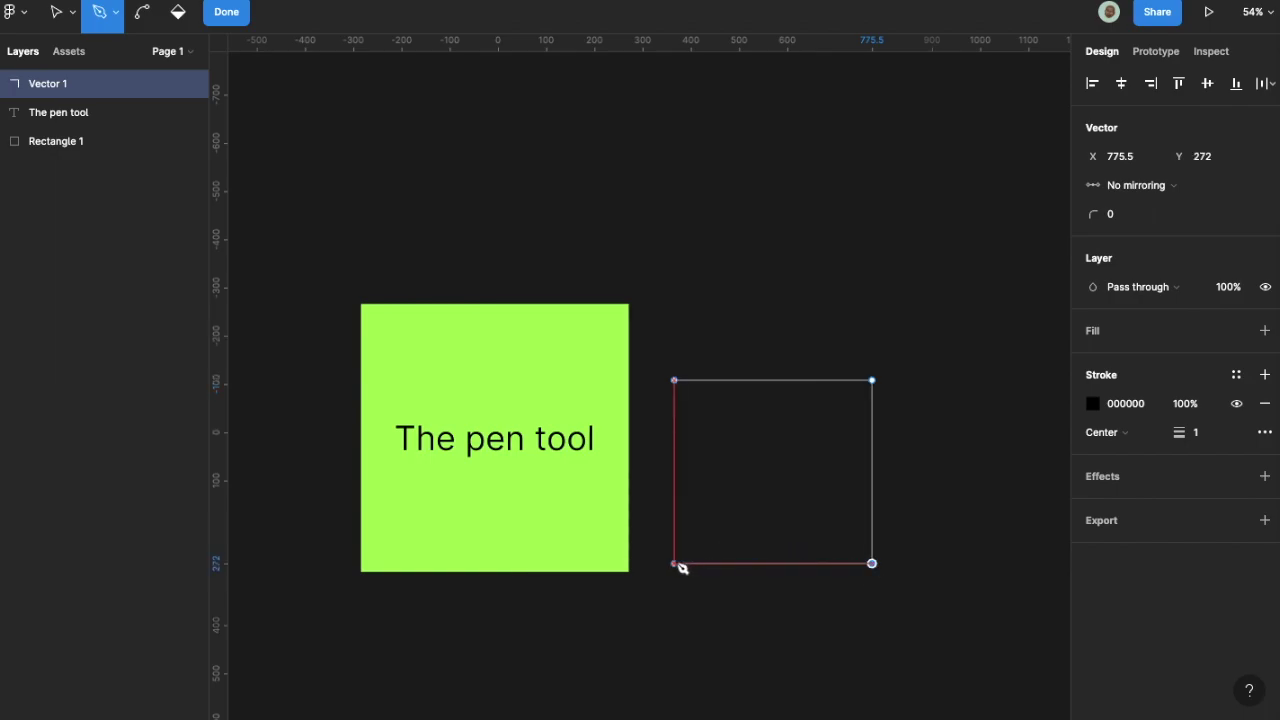
{"action": "left_click", "coordinate": [676, 565]}
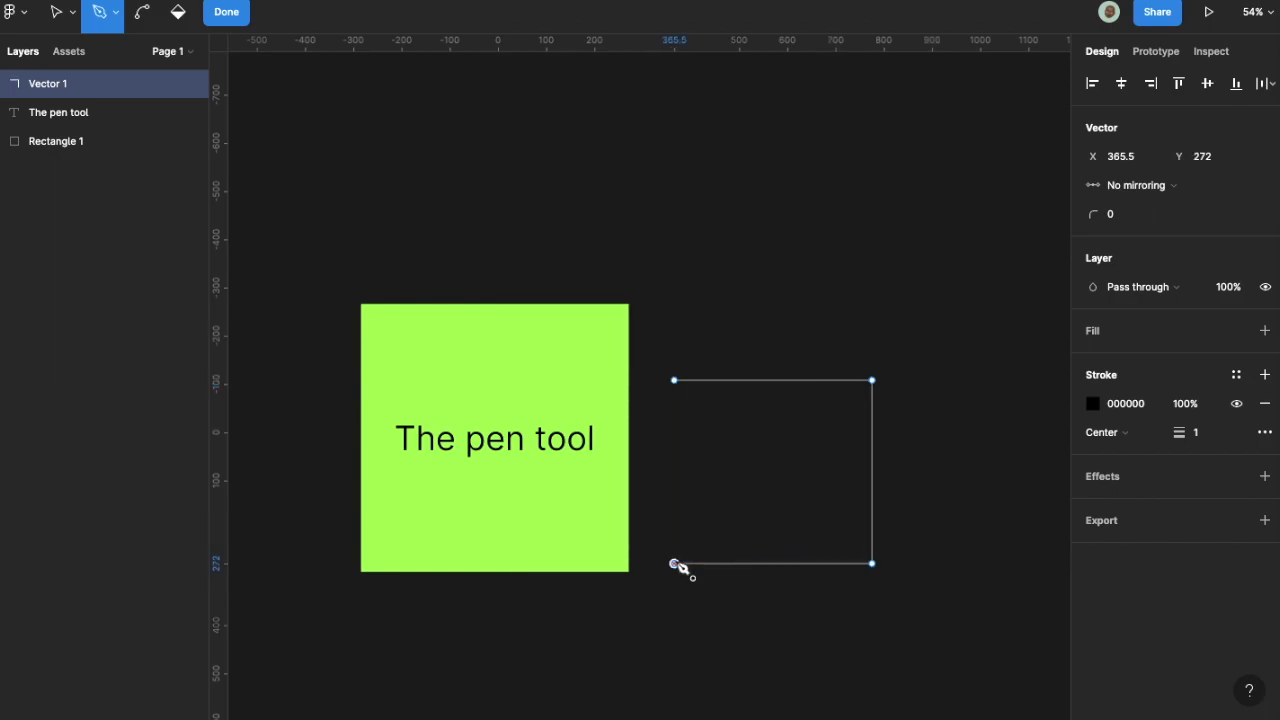
{"action": "left_click", "coordinate": [675, 381]}
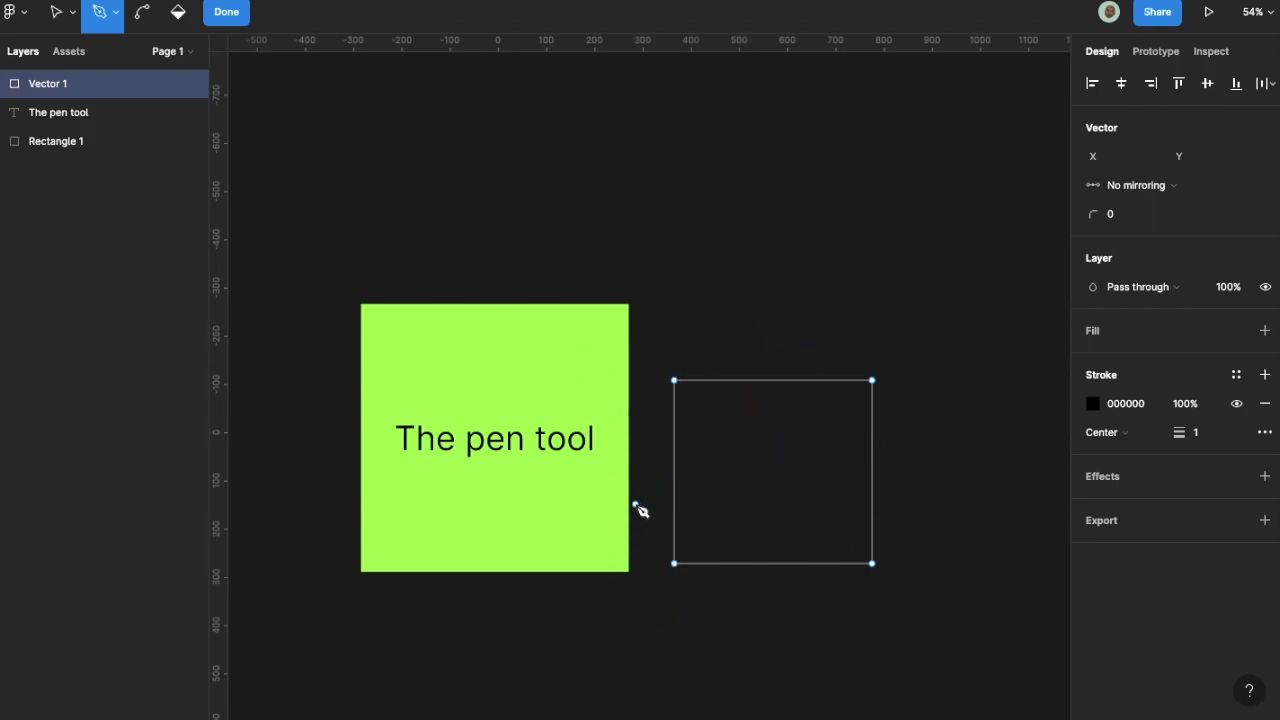
Leave Vector 1 unfilled and raise its black stroke weight from 1 to 29.
{"action": "left_click", "coordinate": [1264, 330]}
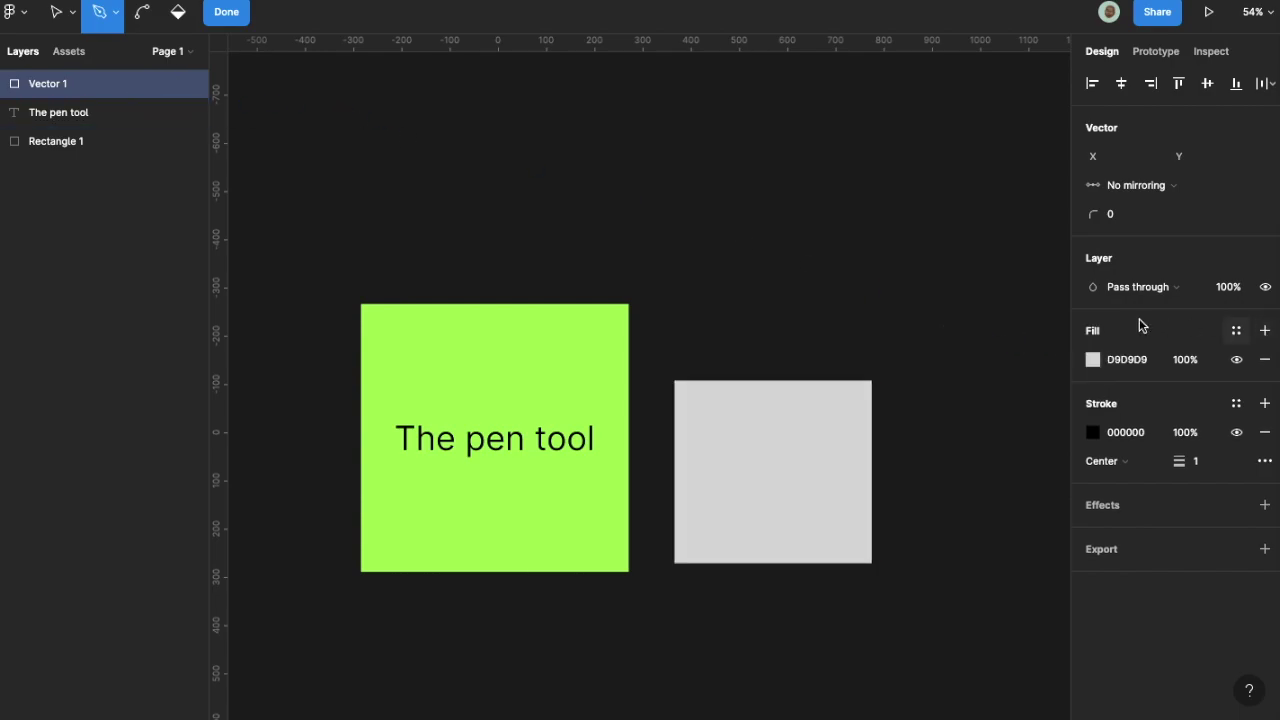
{"action": "left_click", "coordinate": [1263, 363]}
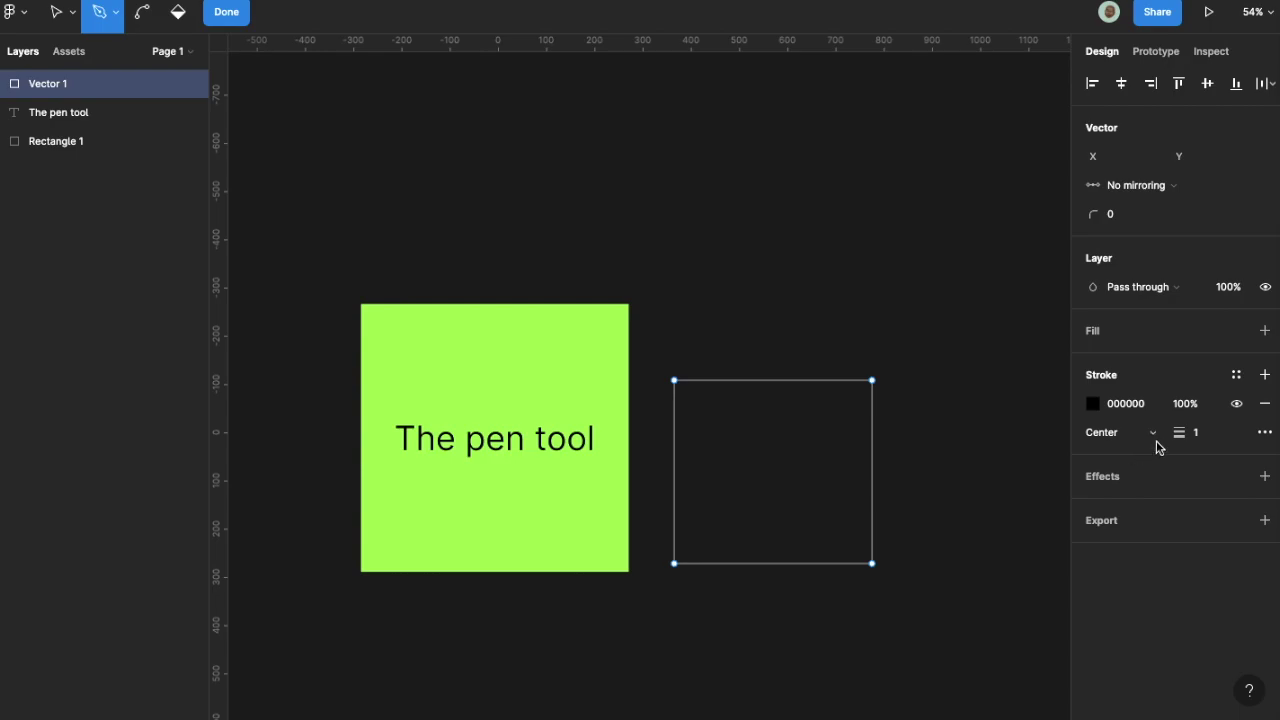
{"action": "left_click_drag", "start_coordinate": [1175, 434], "coordinate": [1218, 437]}
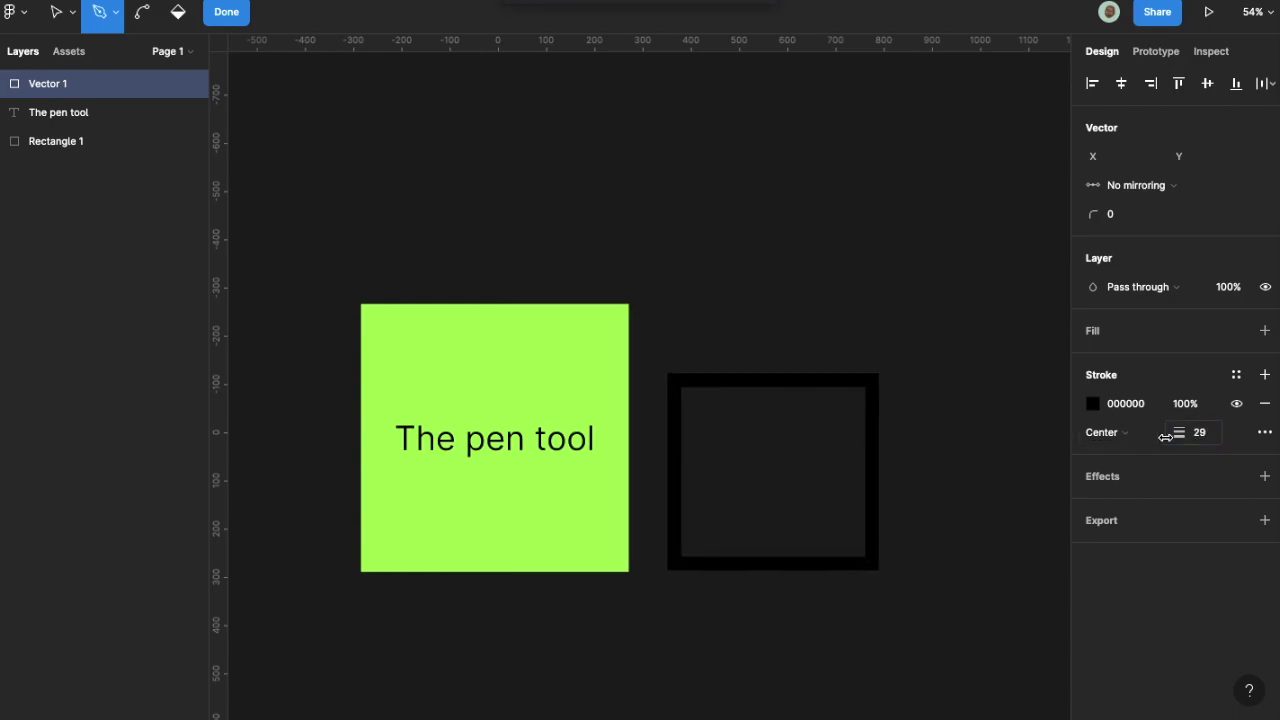
{"action": "left_click", "coordinate": [774, 446]}
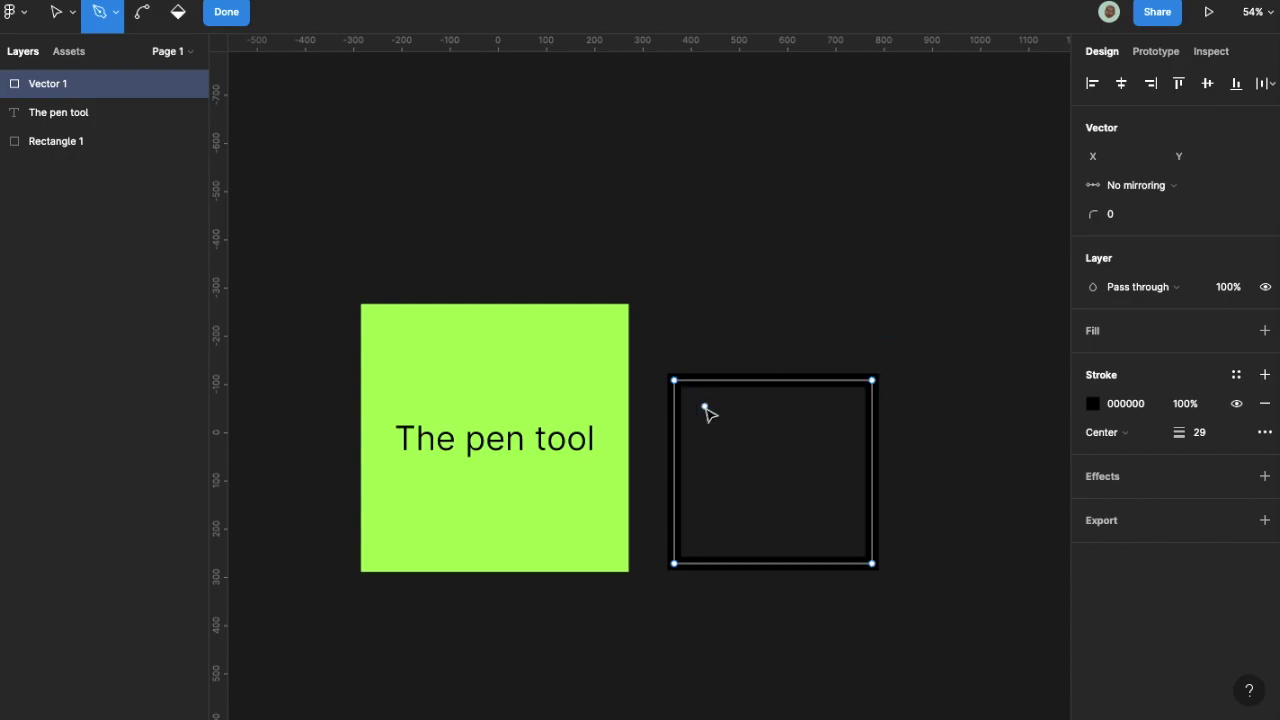
Bend Vector 1's top edge into a symmetric rounded arch, giving a 410 × 526.08 doorway.
{"action": "key", "text": "ctrl"}
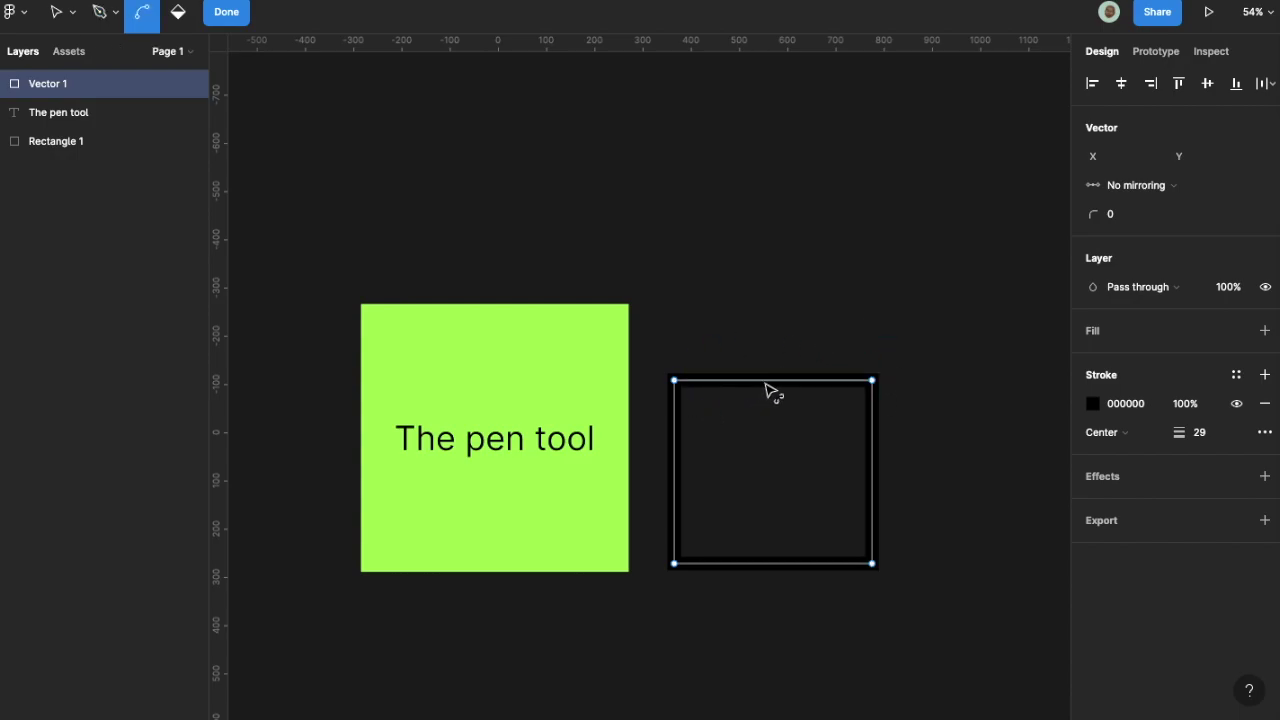
{"action": "left_click_drag", "start_coordinate": [768, 383], "coordinate": [871, 289]}
{"action": "left_click_drag", "start_coordinate": [752, 318], "coordinate": [675, 285]}
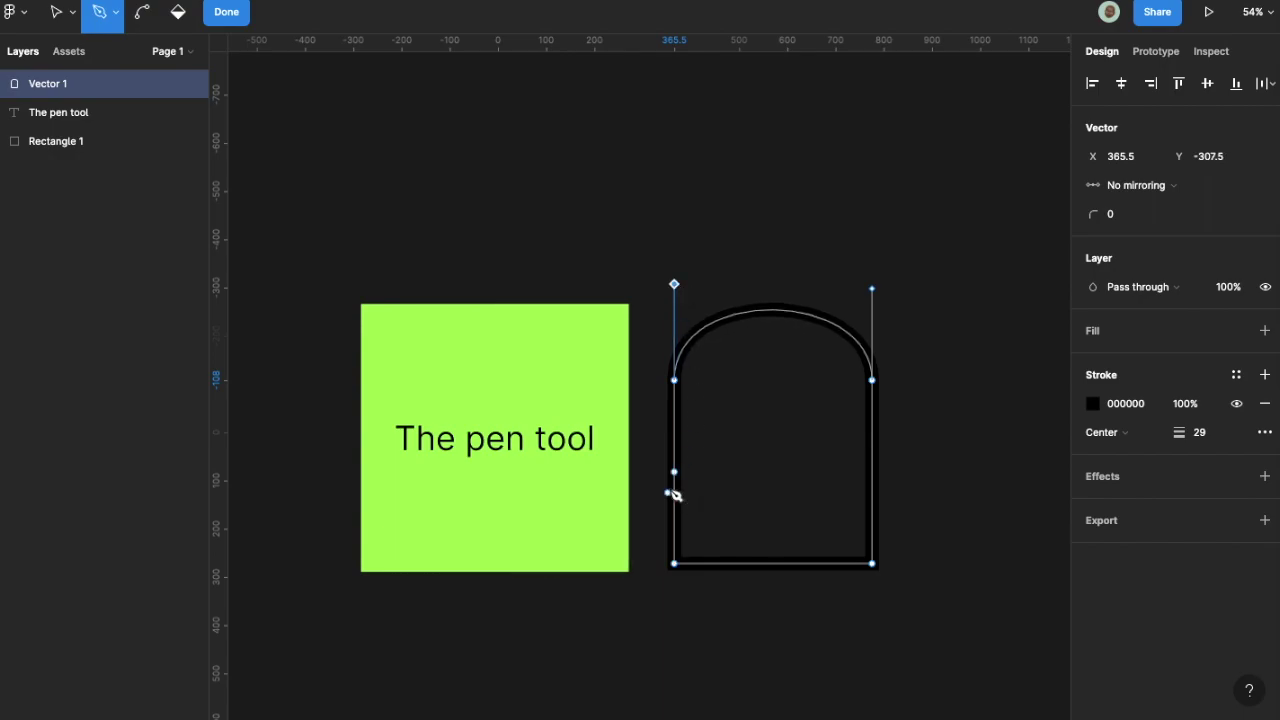
{"action": "key", "text": "Escape"}
Start Vector 2 with its first node at X 948.5, Y 80.5, right of the arch.
{"action": "scroll", "coordinate": [693, 280], "scroll_direction": "down", "scroll_amount": 3}
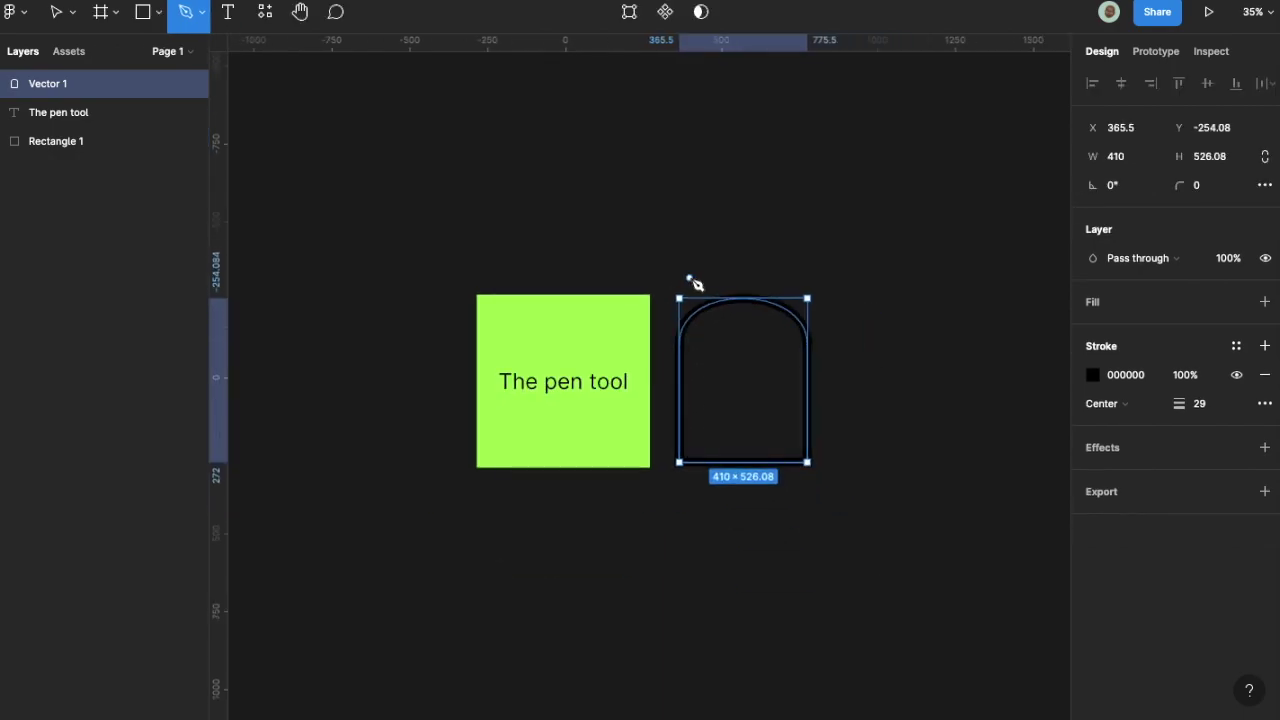
{"action": "scroll", "coordinate": [693, 280], "scroll_direction": "right", "scroll_amount": 3}
{"action": "scroll", "coordinate": [693, 280], "scroll_direction": "up", "scroll_amount": 1}
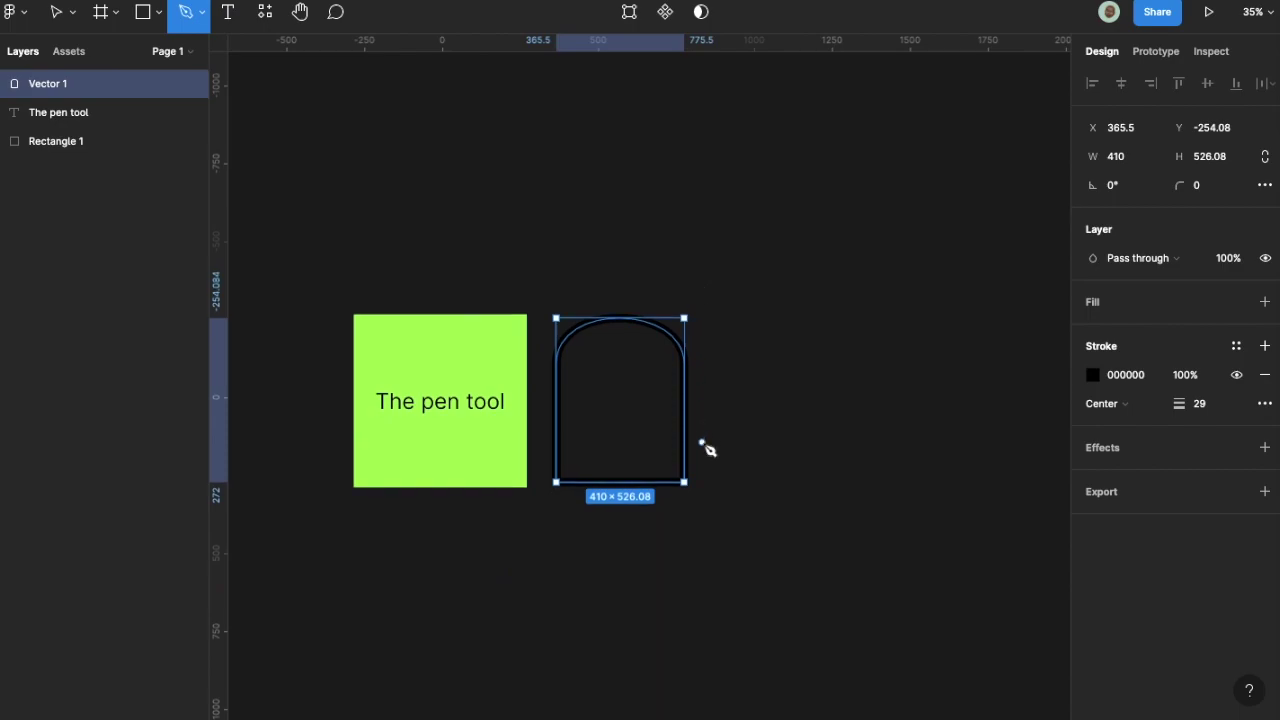
{"action": "left_click", "coordinate": [737, 423]}
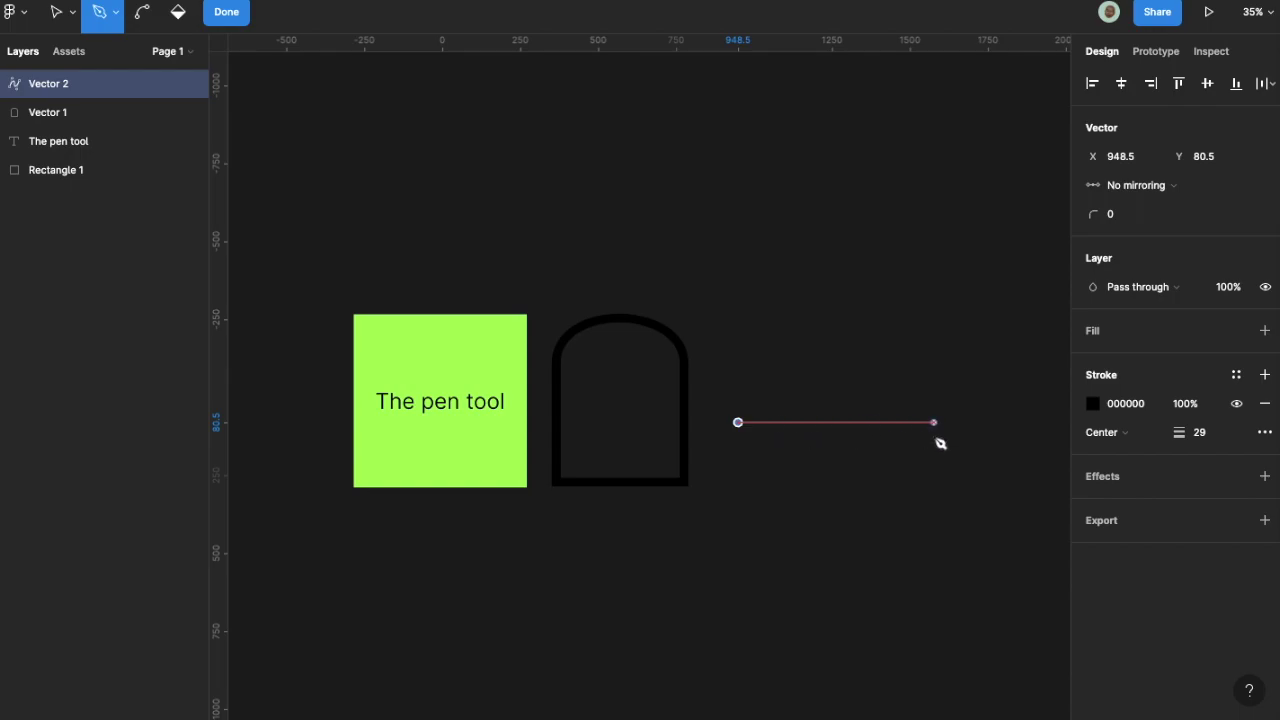
Add a slanted straight segment and a curved arc stroke to Vector 2.
{"action": "left_click", "coordinate": [716, 608]}
{"action": "key", "text": "Escape"}
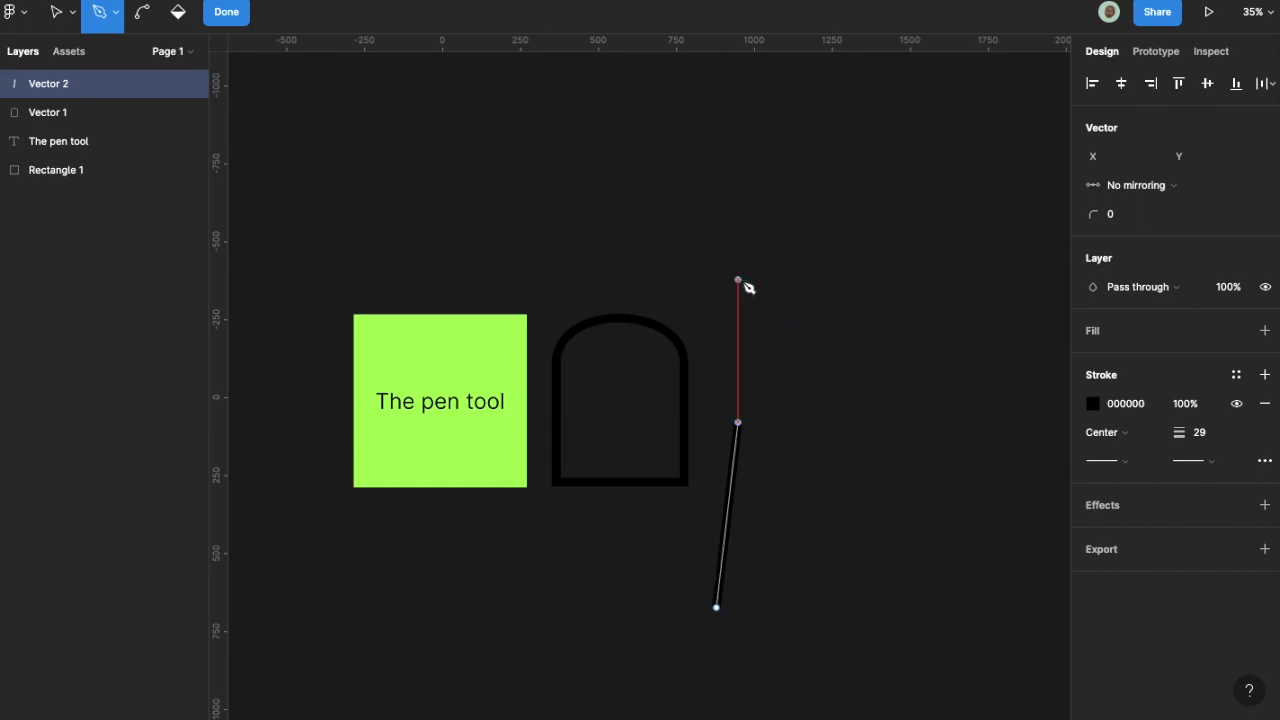
{"action": "left_click_drag", "start_coordinate": [738, 280], "coordinate": [978, 422]}
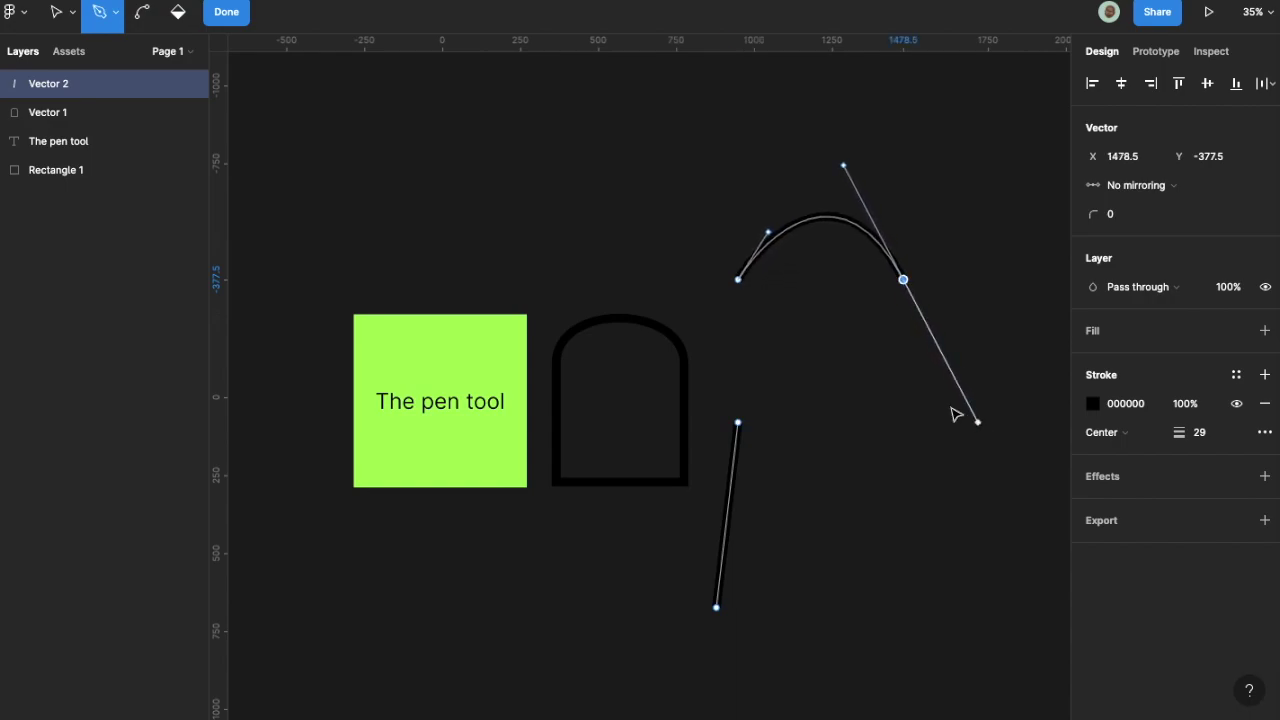
Finish Vector 2's curve as a hook and deselect it.
{"action": "left_click", "coordinate": [804, 298]}
{"action": "key", "text": "Escape"}
{"action": "scroll", "coordinate": [980, 310], "scroll_direction": "right", "scroll_amount": 5}
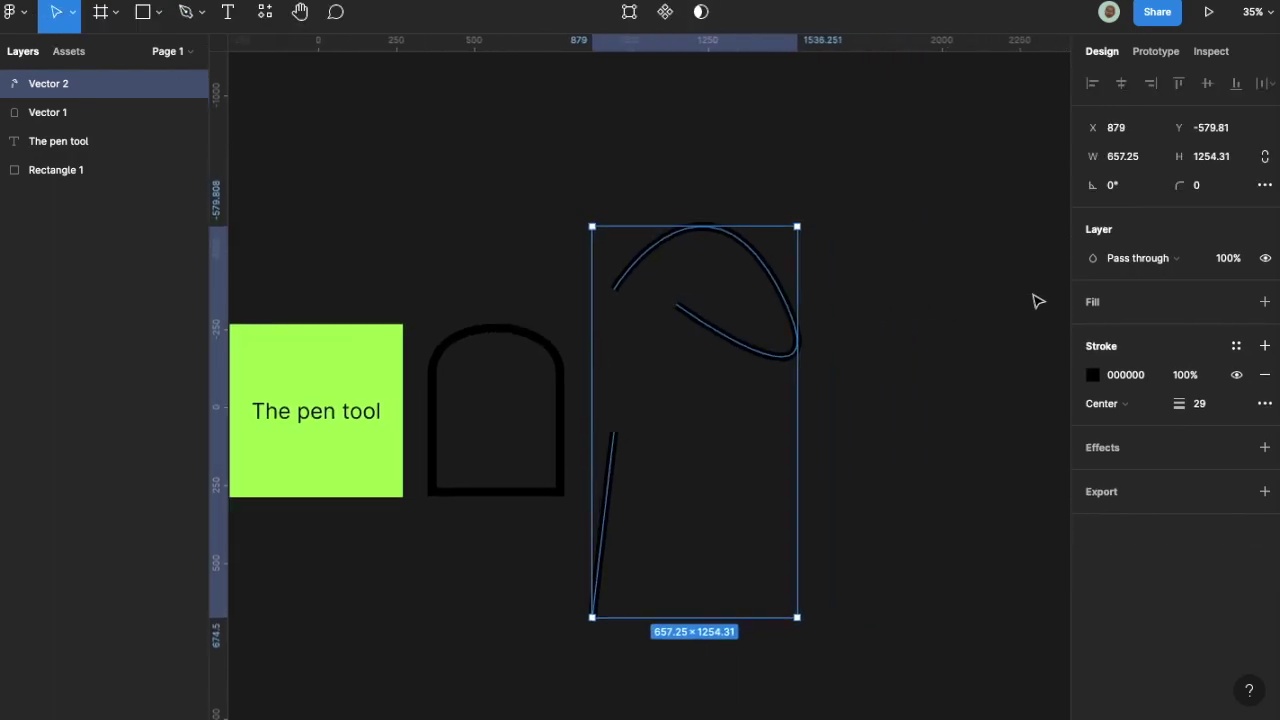
{"action": "left_click", "coordinate": [817, 374]}
Draw Vector 3, a 7-shaped path with a horizontal line and diagonal, below the curve.
{"action": "key", "text": "p"}
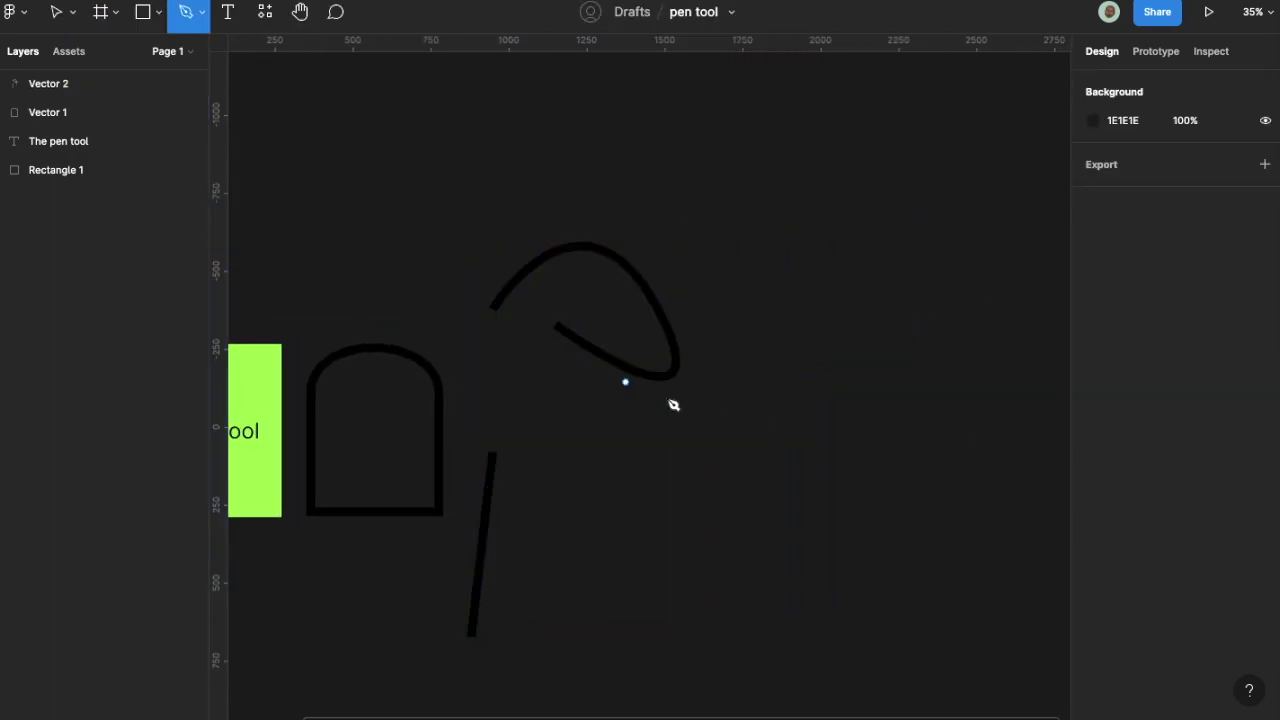
{"action": "left_click", "coordinate": [766, 394]}
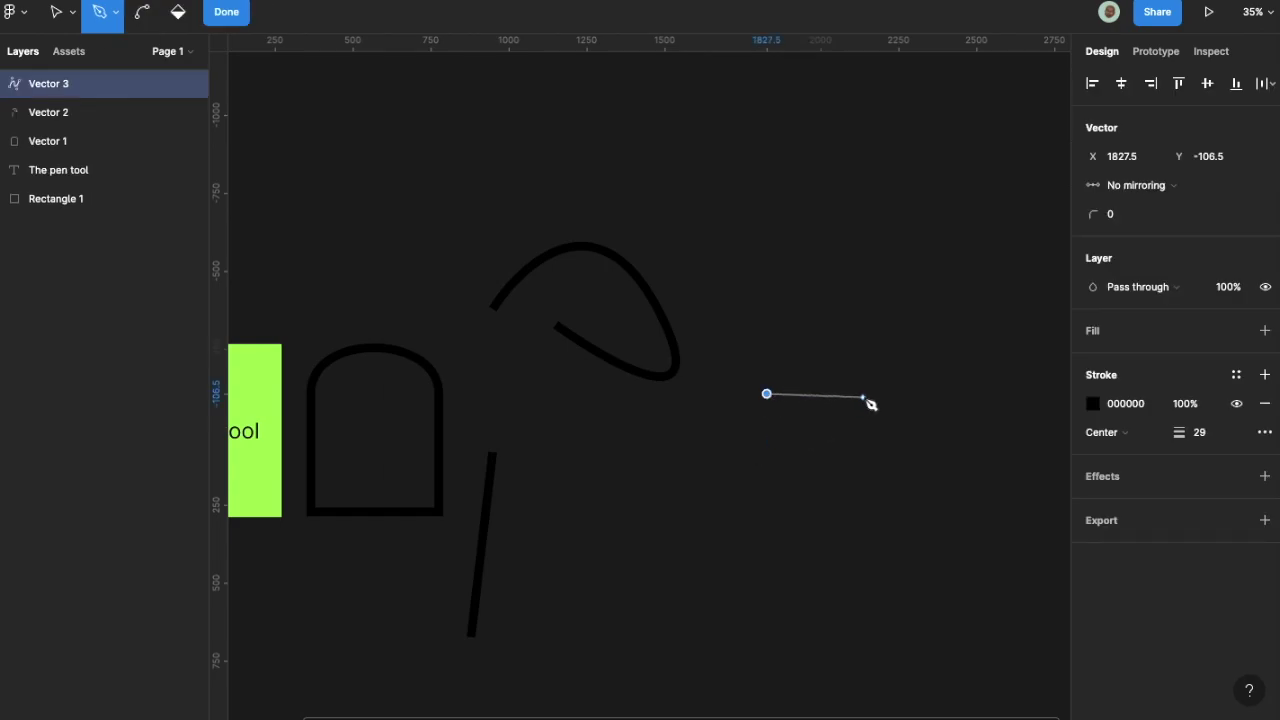
{"action": "left_click_drag", "start_coordinate": [893, 398], "coordinate": [666, 477]}
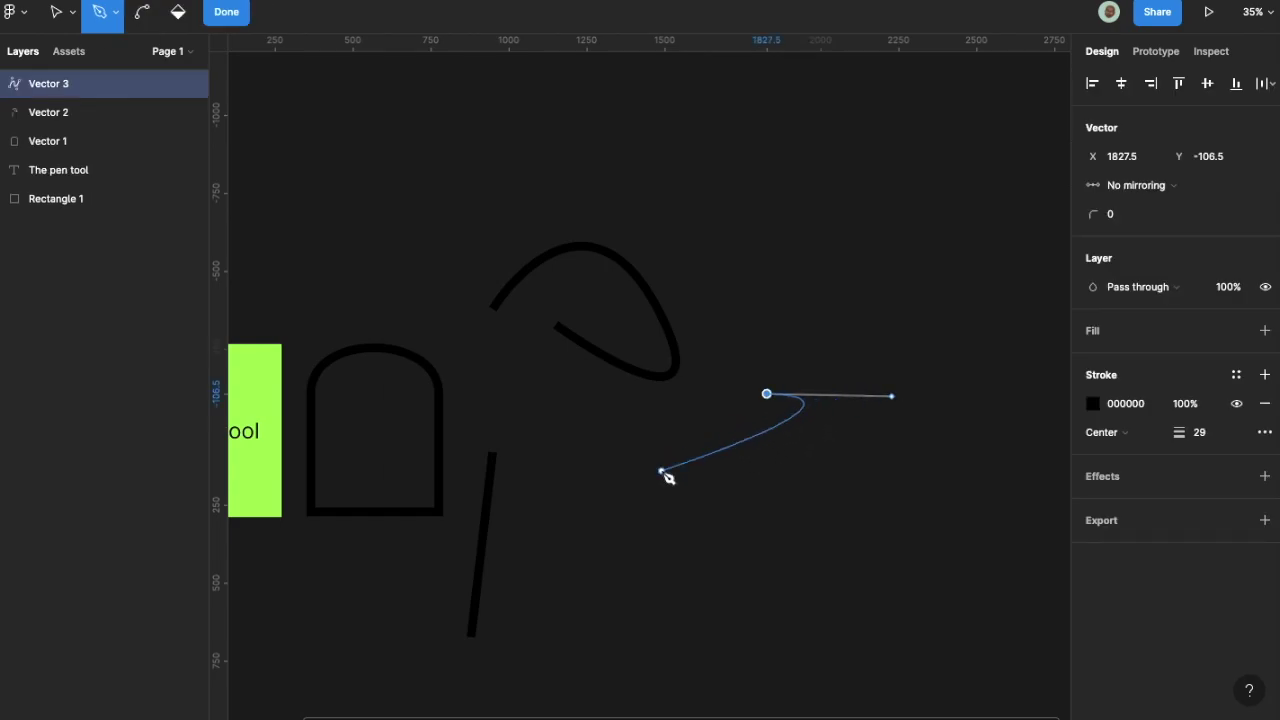
{"action": "key", "text": "Escape"}
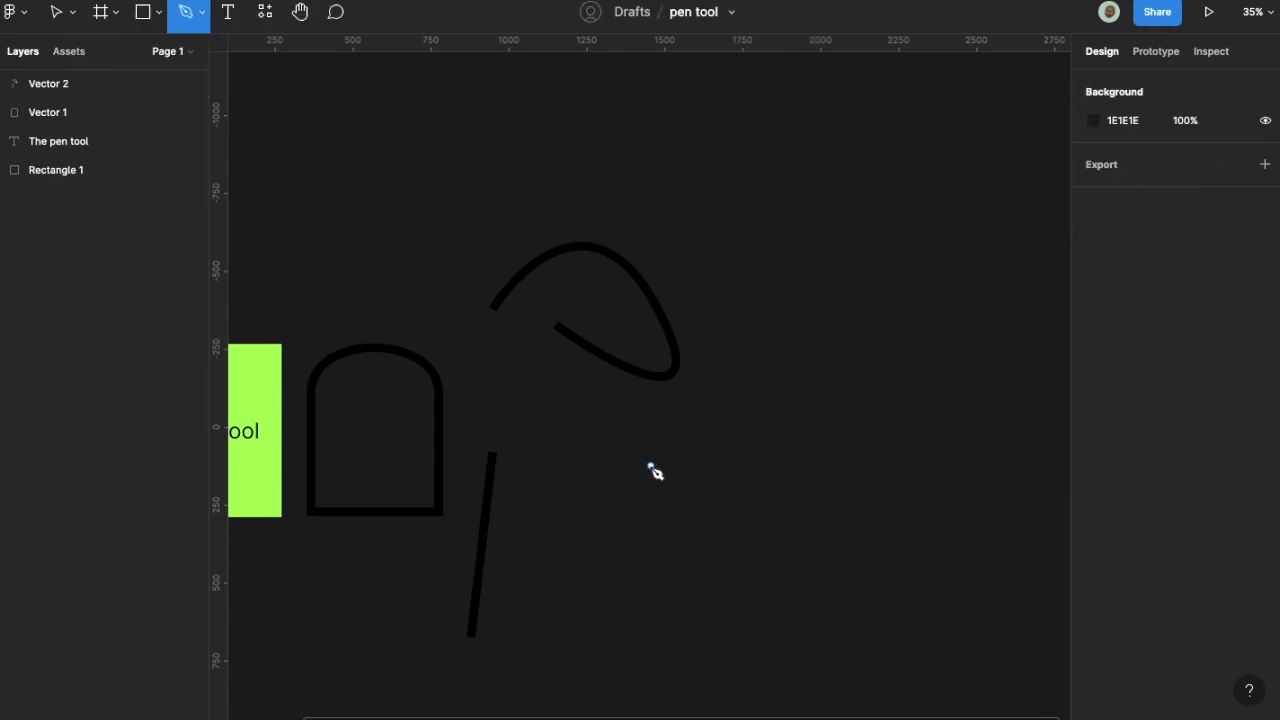
{"action": "left_click", "coordinate": [680, 495]}
{"action": "left_click", "coordinate": [650, 511]}
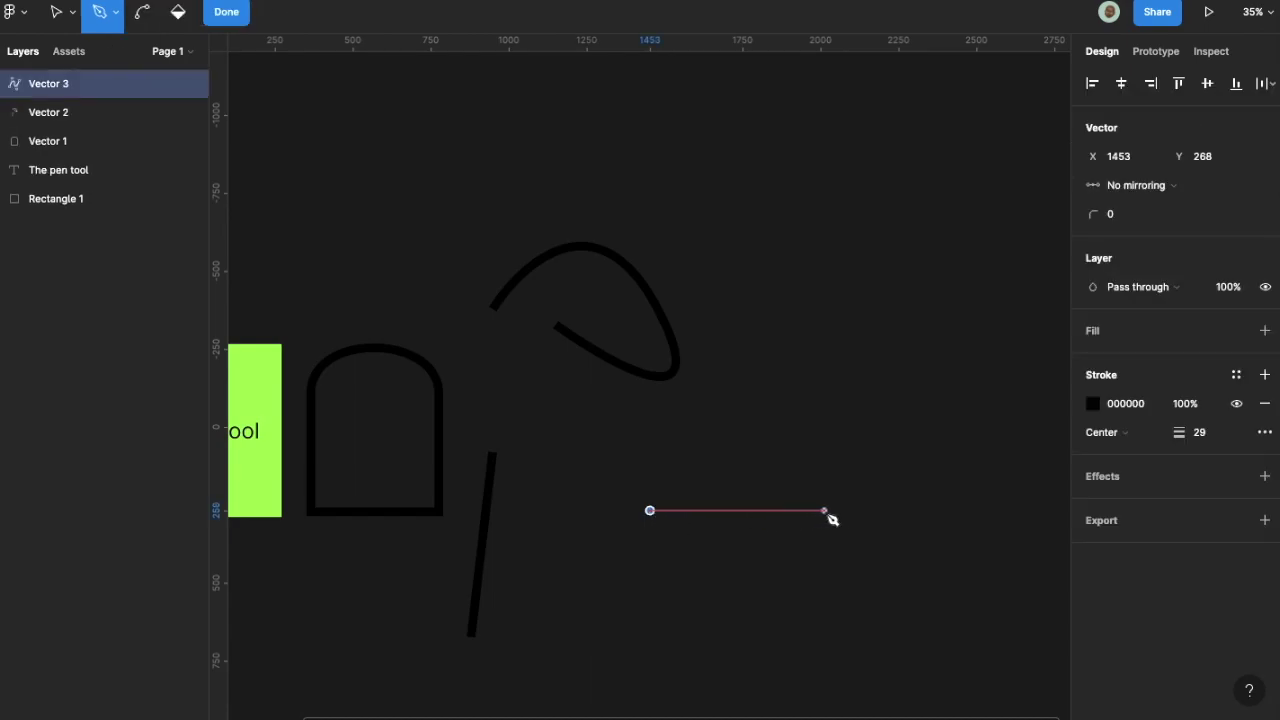
{"action": "left_click", "coordinate": [825, 511]}
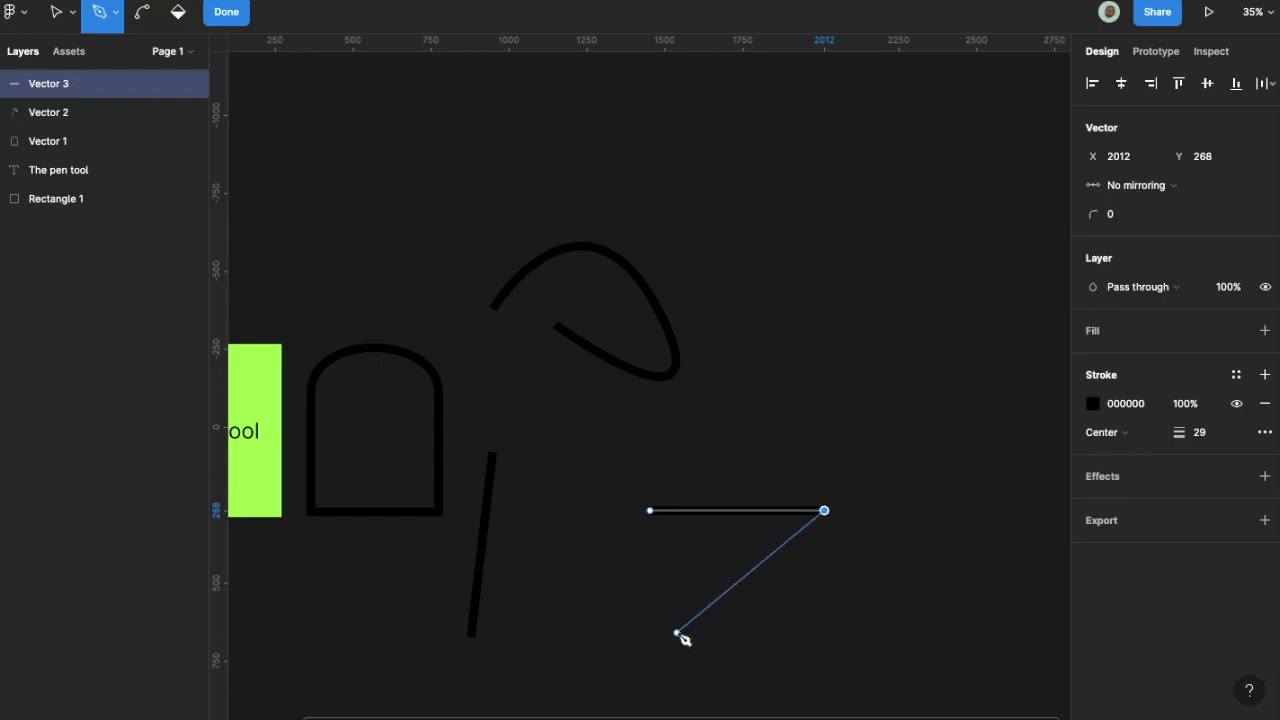
{"action": "key", "text": "Escape"}
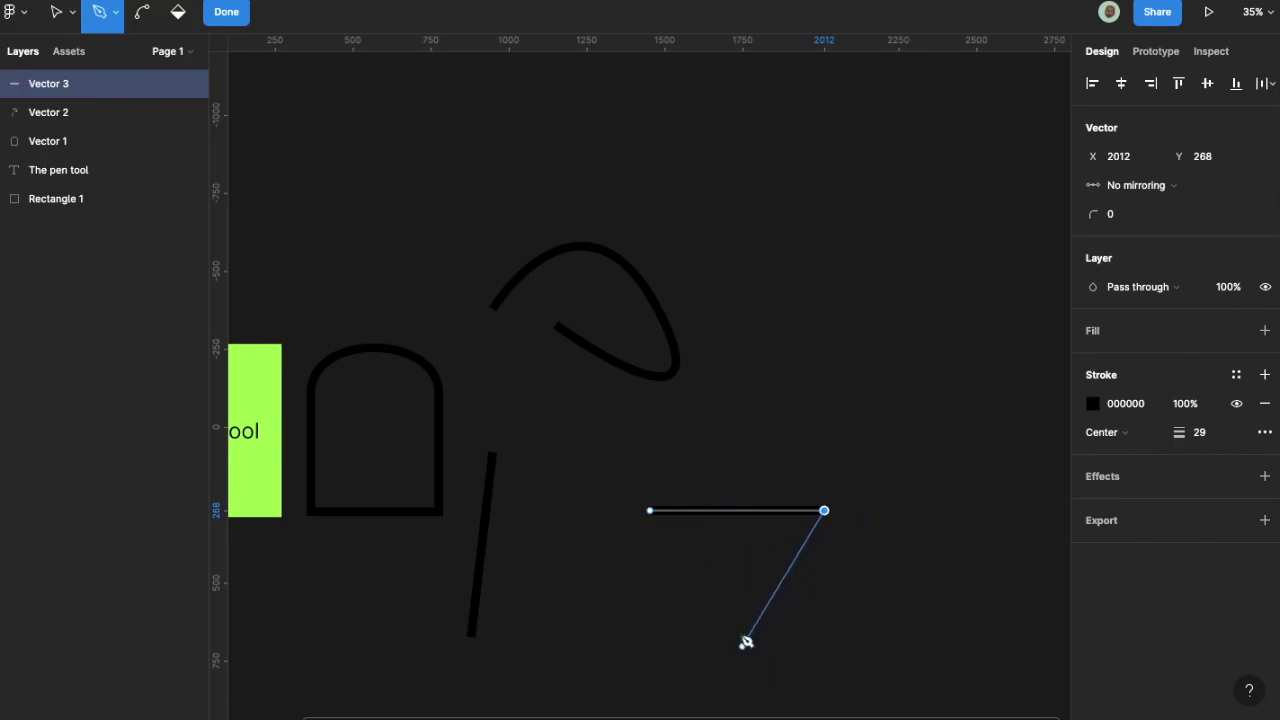
{"action": "left_click", "coordinate": [695, 628]}
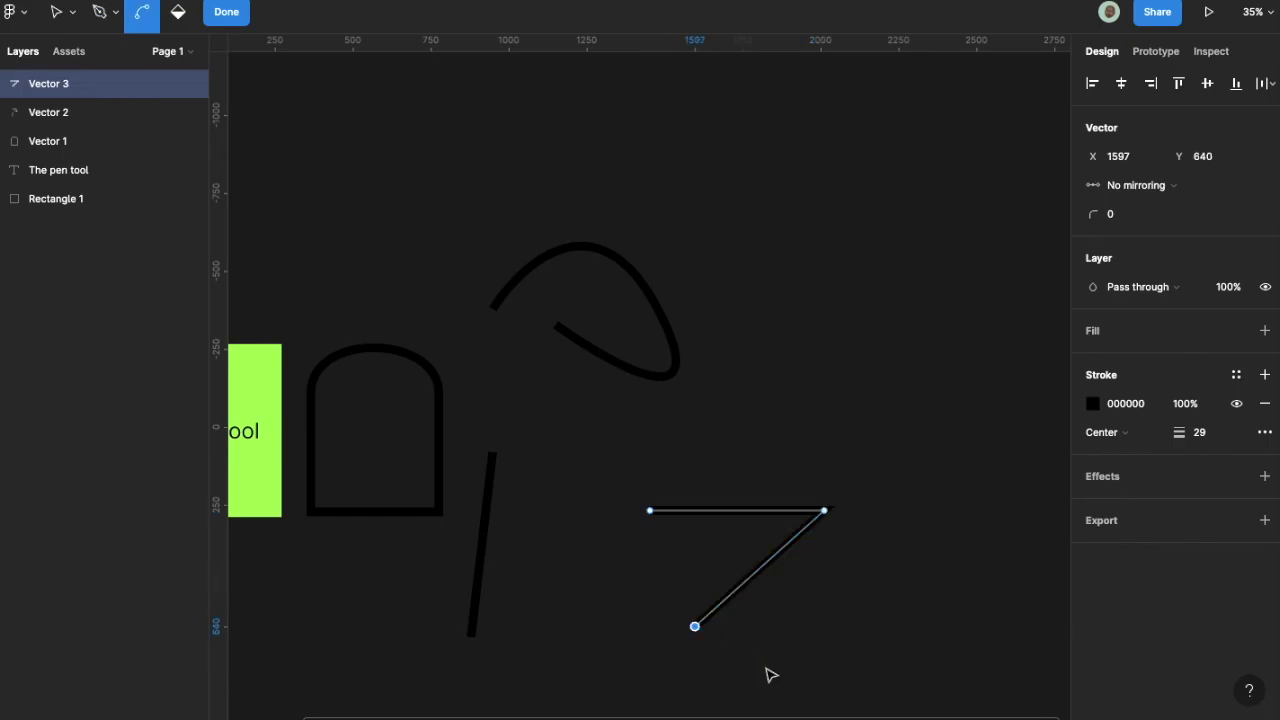
{"action": "key", "text": "ctrl+z"}
{"action": "key", "text": "ctrl+z"}
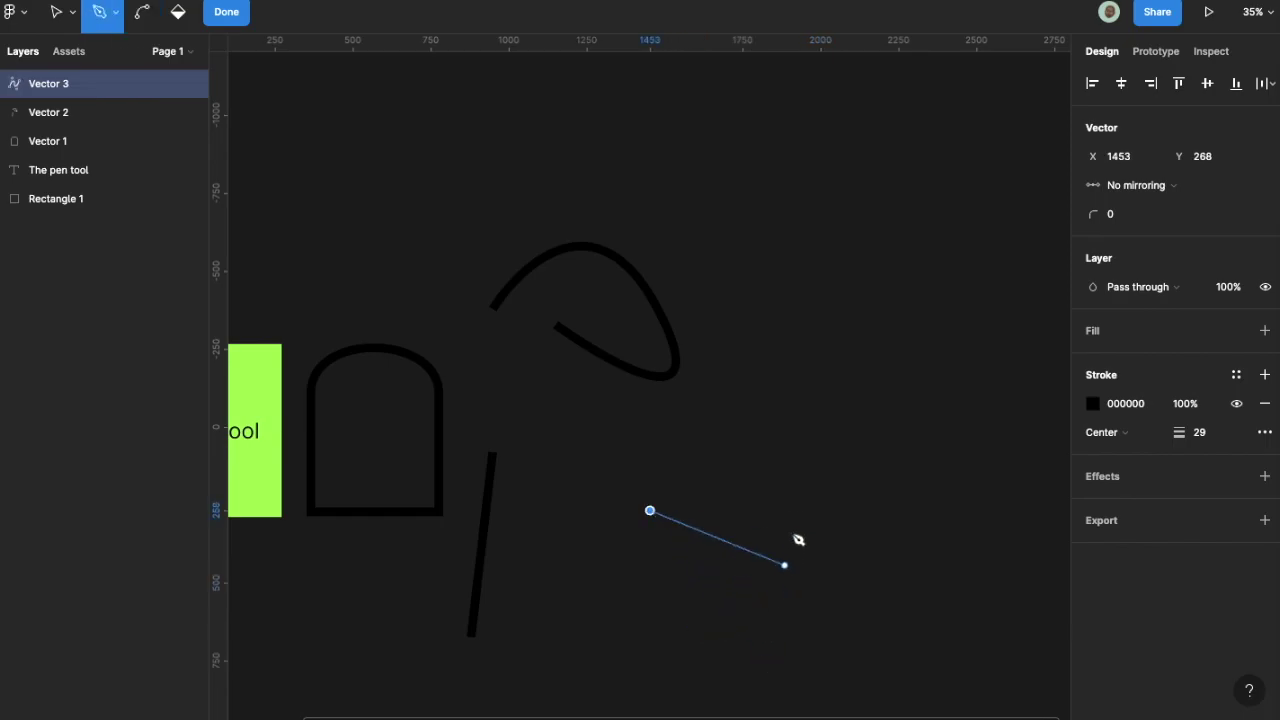
Pen-draw Vector 3's curved anchors swinging right and down, ending near the start at X 1453, Y 438.
{"action": "left_click_drag", "start_coordinate": [839, 512], "coordinate": [950, 648]}
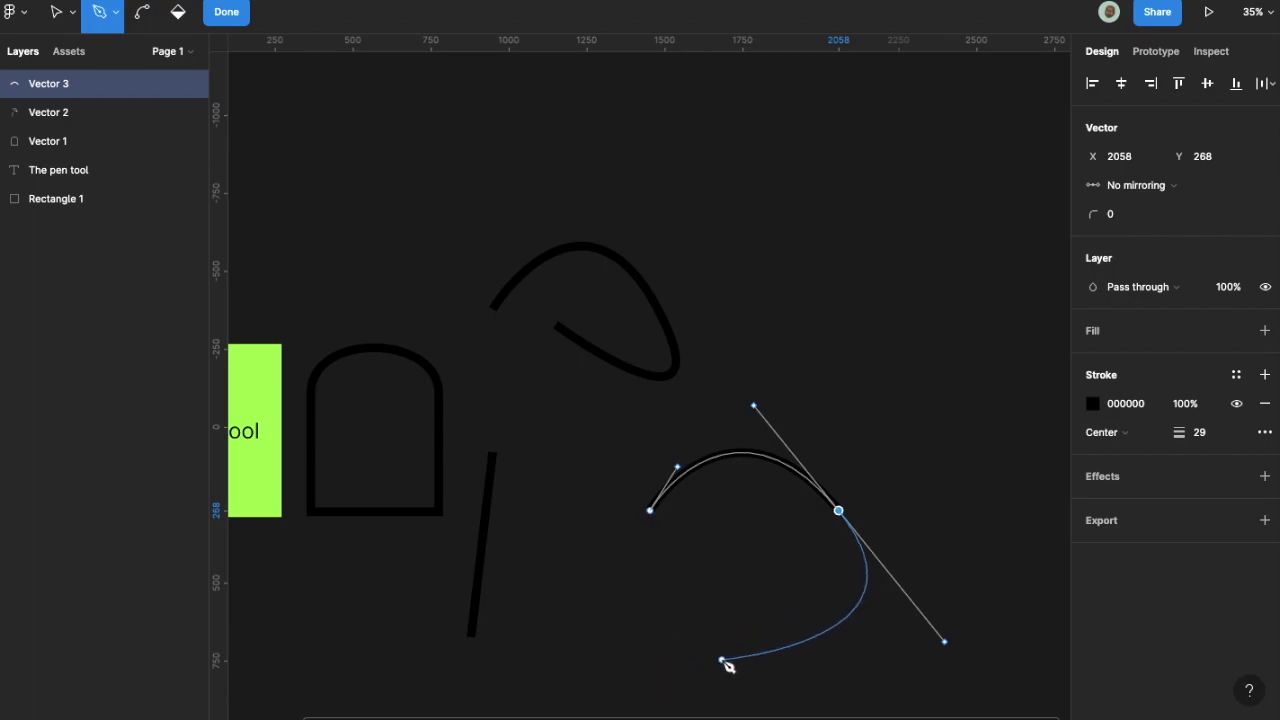
{"action": "left_click_drag", "start_coordinate": [732, 660], "coordinate": [664, 640]}
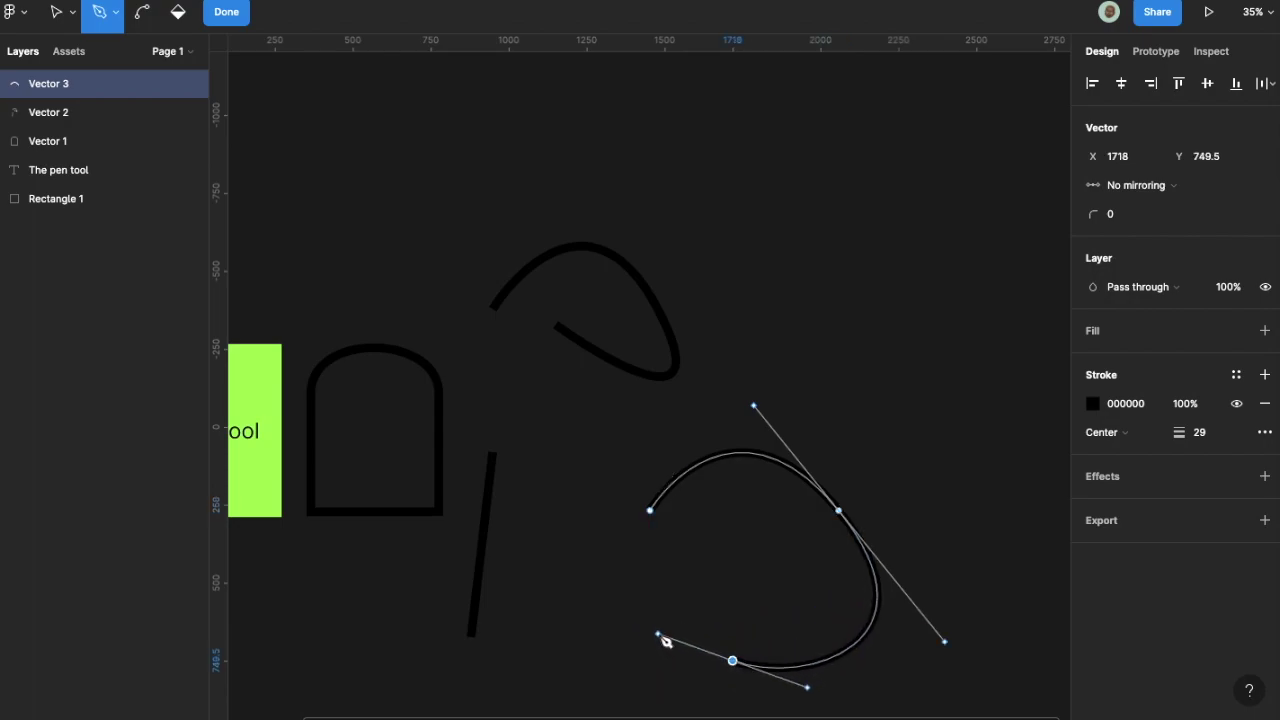
{"action": "left_click", "coordinate": [650, 564]}
{"action": "left_click_drag", "start_coordinate": [651, 566], "coordinate": [638, 690]}
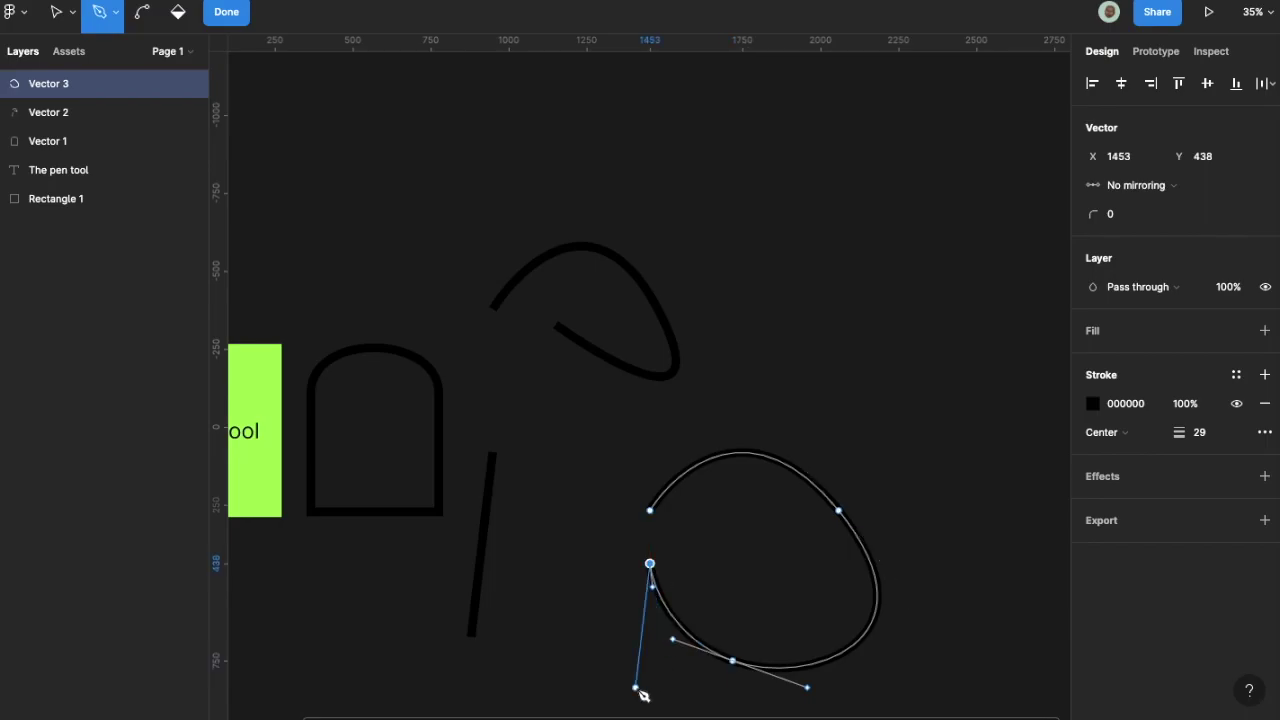
{"action": "left_click_drag", "start_coordinate": [641, 694], "coordinate": [651, 565]}
Drag Vector 3's anchors and bezier handles until the loop's bottom curve is round and nearly closed.
{"action": "key", "text": "Escape"}
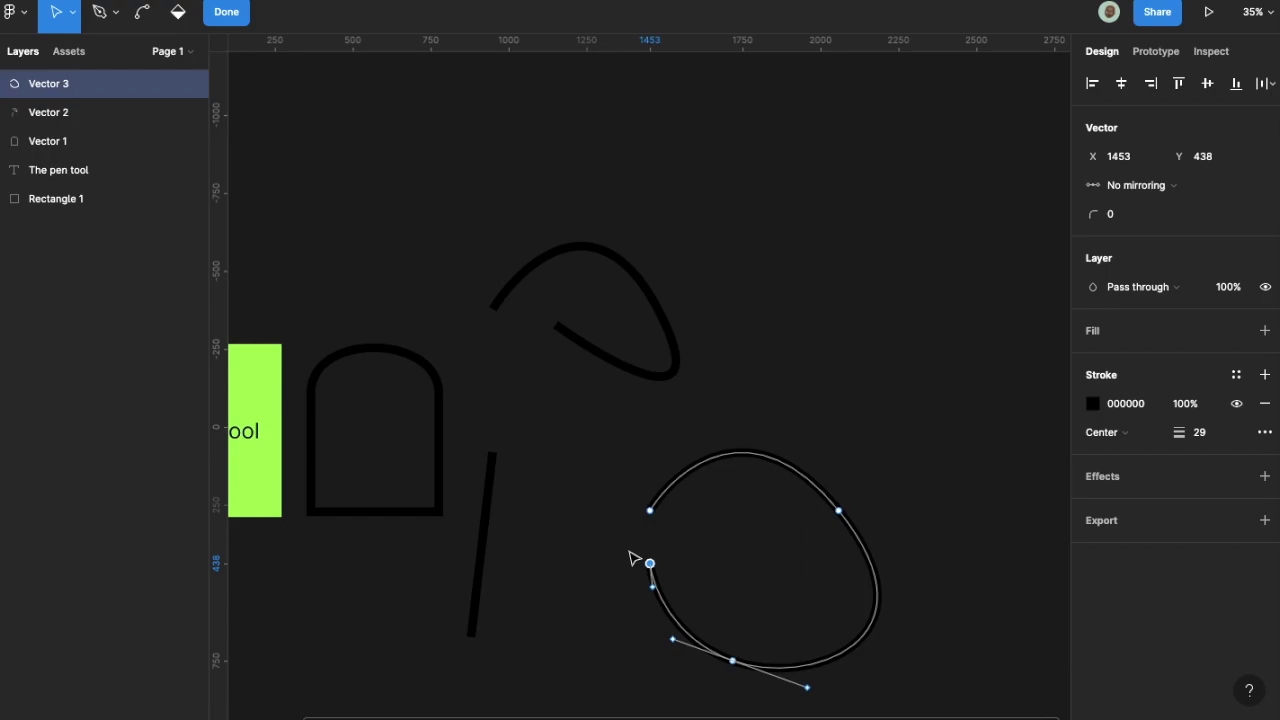
{"action": "left_click", "coordinate": [650, 511]}
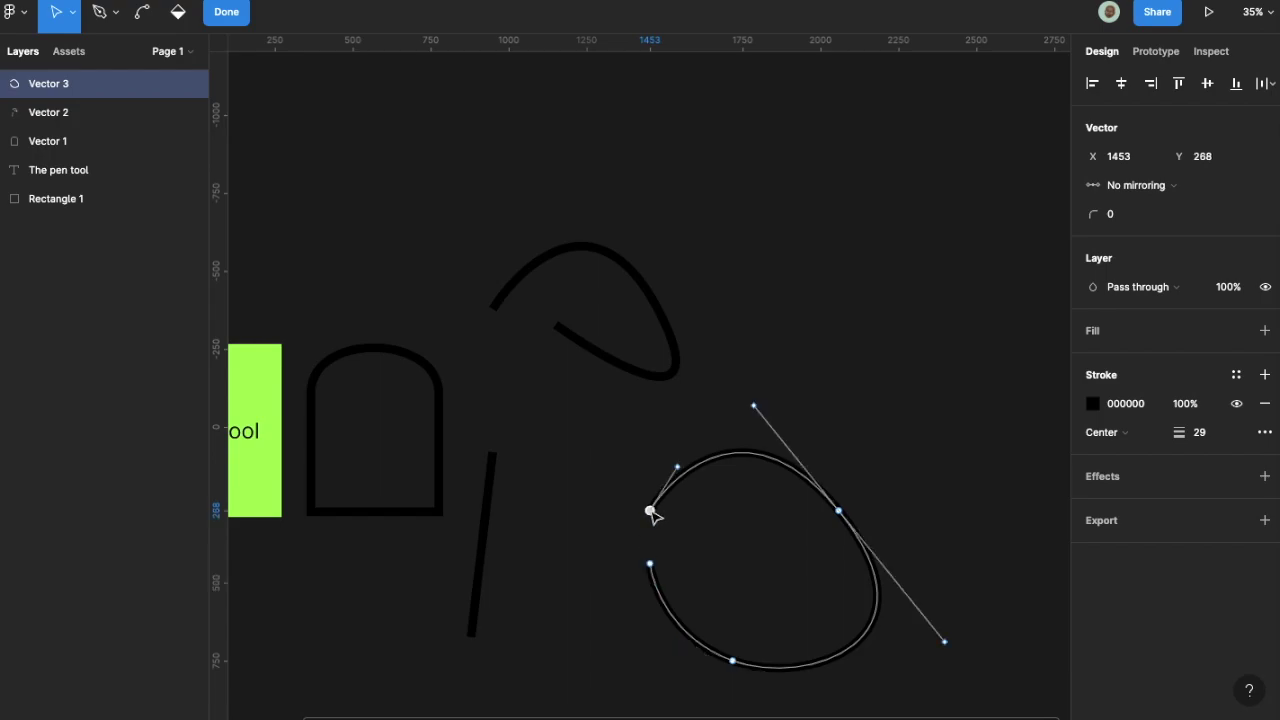
{"action": "left_click", "coordinate": [838, 512]}
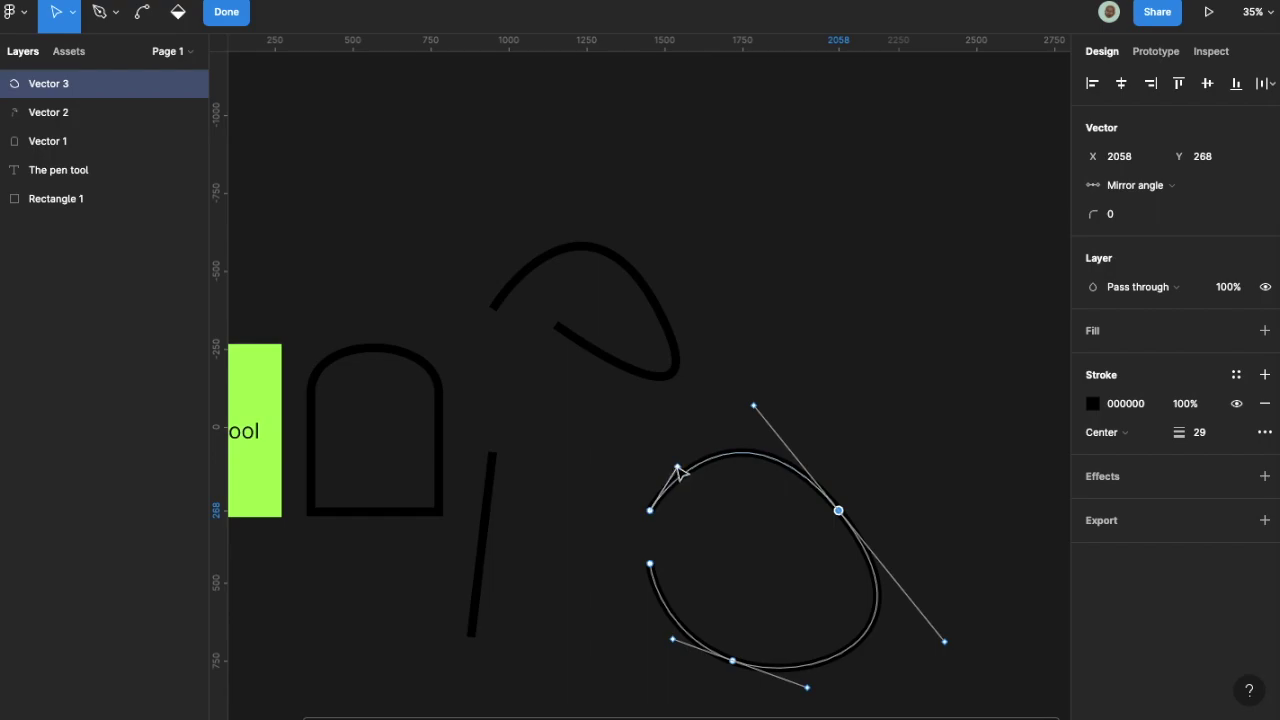
{"action": "left_click_drag", "start_coordinate": [677, 467], "coordinate": [650, 449]}
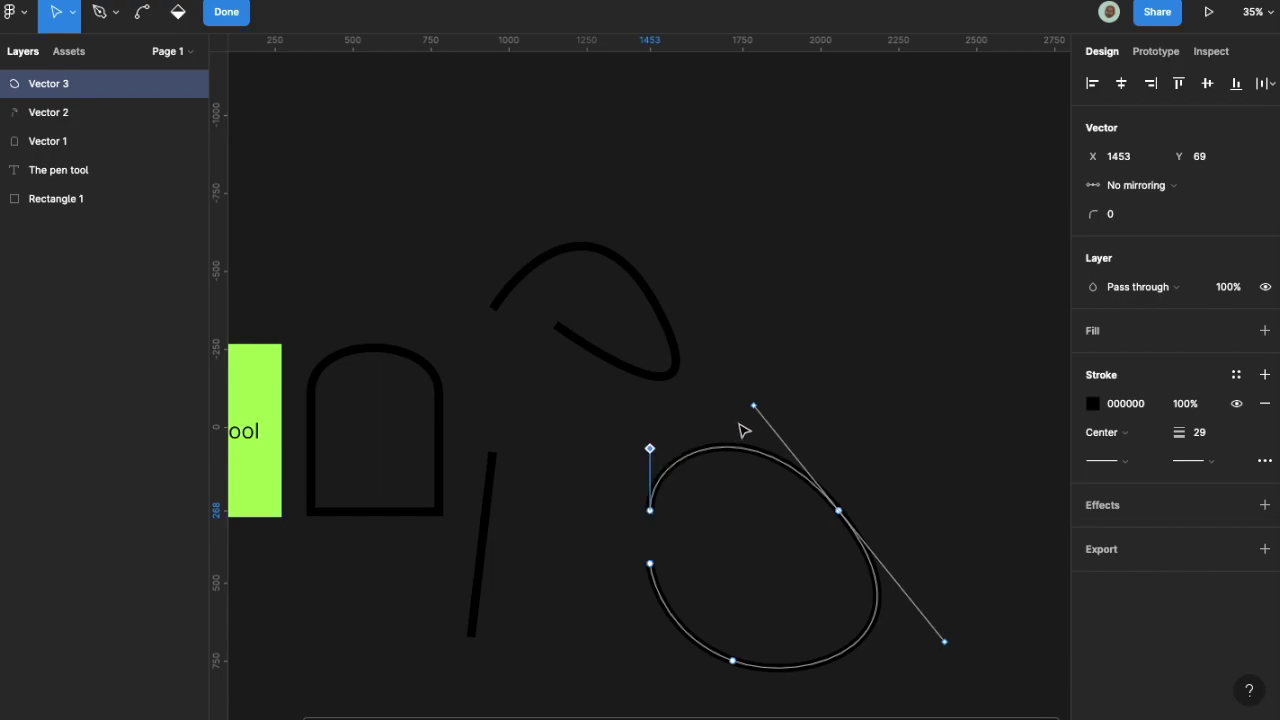
{"action": "left_click_drag", "start_coordinate": [753, 405], "coordinate": [816, 399]}
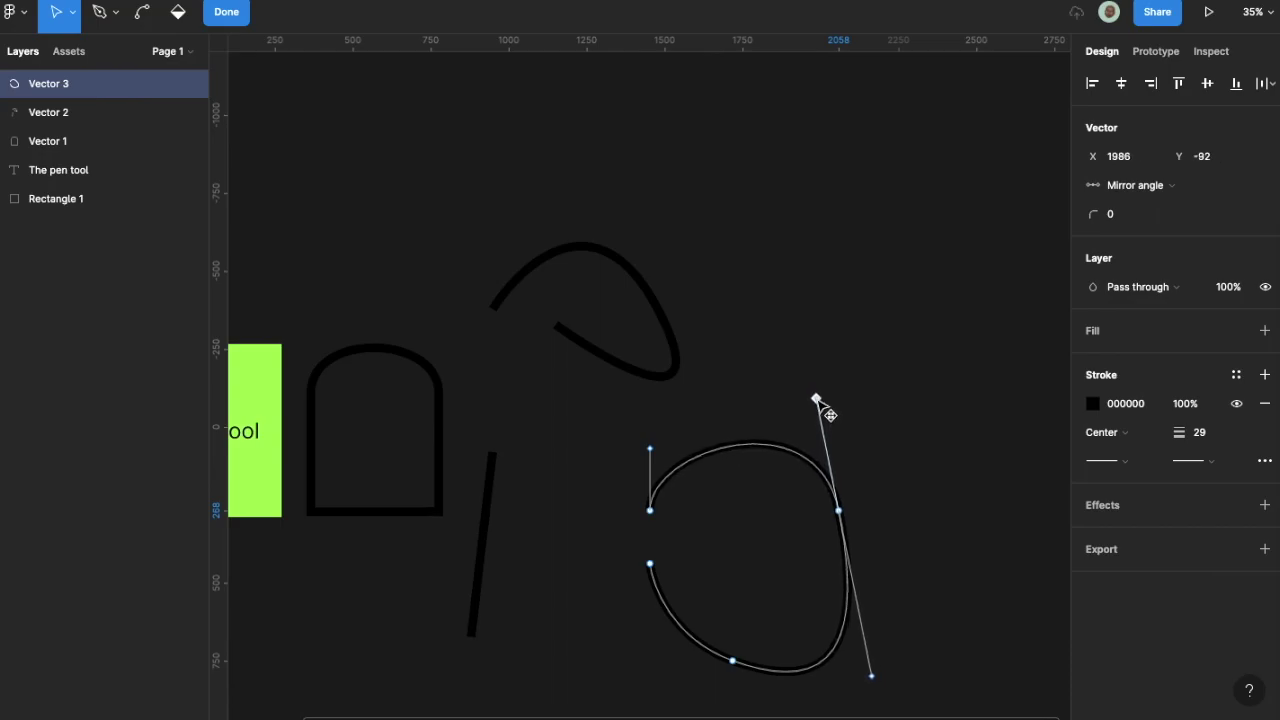
{"action": "left_click_drag", "start_coordinate": [872, 677], "coordinate": [850, 572]}
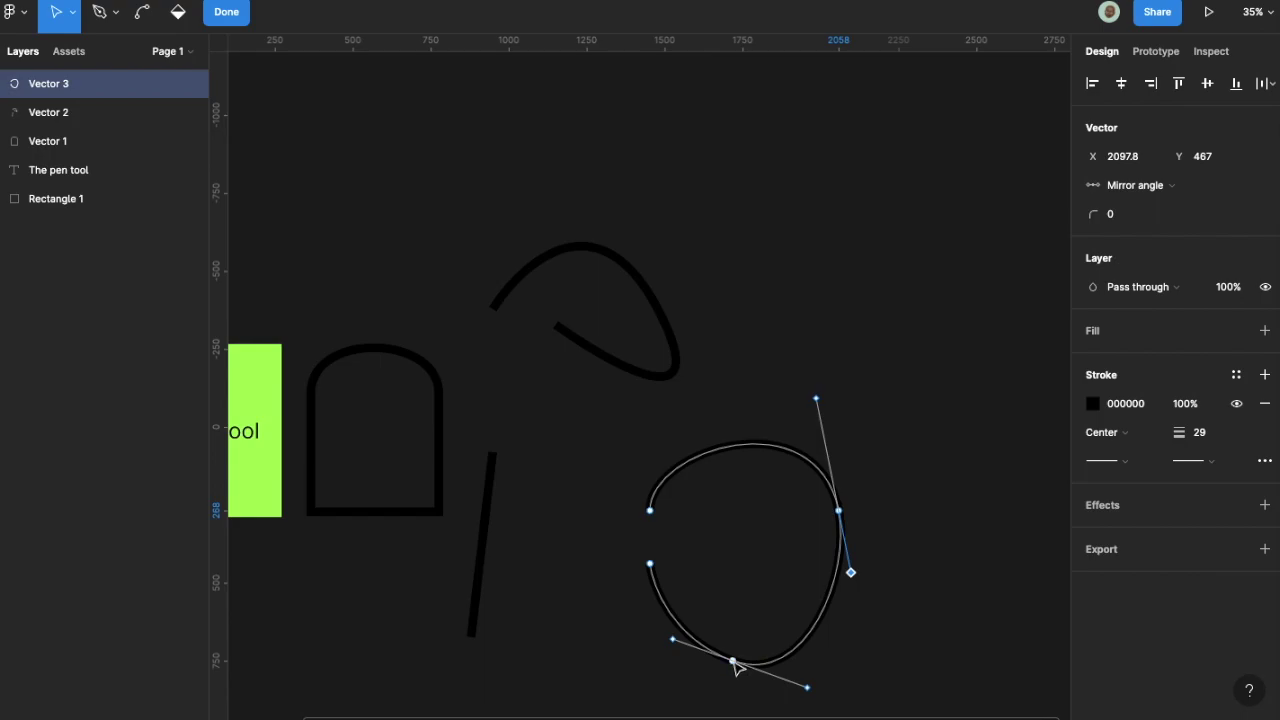
{"action": "left_click_drag", "start_coordinate": [734, 663], "coordinate": [759, 626]}
{"action": "left_click_drag", "start_coordinate": [651, 566], "coordinate": [651, 535]}
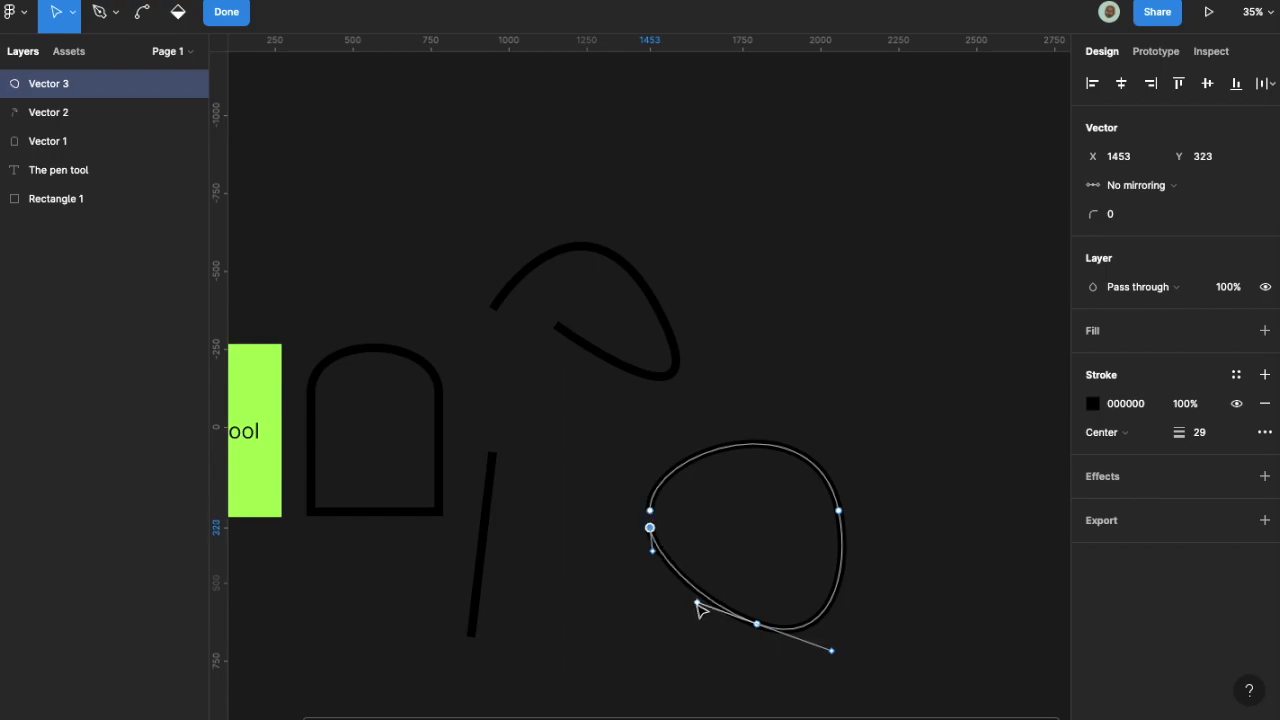
{"action": "left_click_drag", "start_coordinate": [697, 604], "coordinate": [659, 633]}
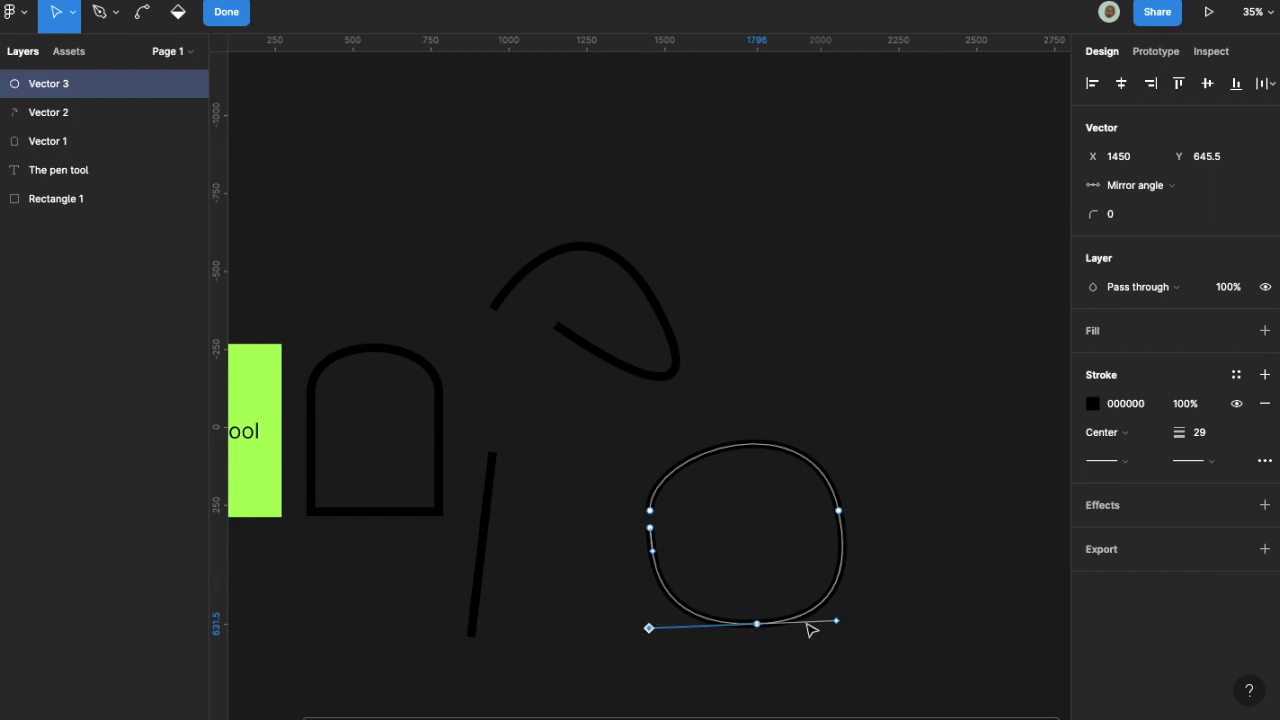
{"action": "mouse_move", "coordinate": [840, 623]}
{"action": "left_mouse_down"}
{"action": "mouse_move", "coordinate": [818, 622]}
{"action": "mouse_move", "coordinate": [829, 621]}
{"action": "left_mouse_up"}
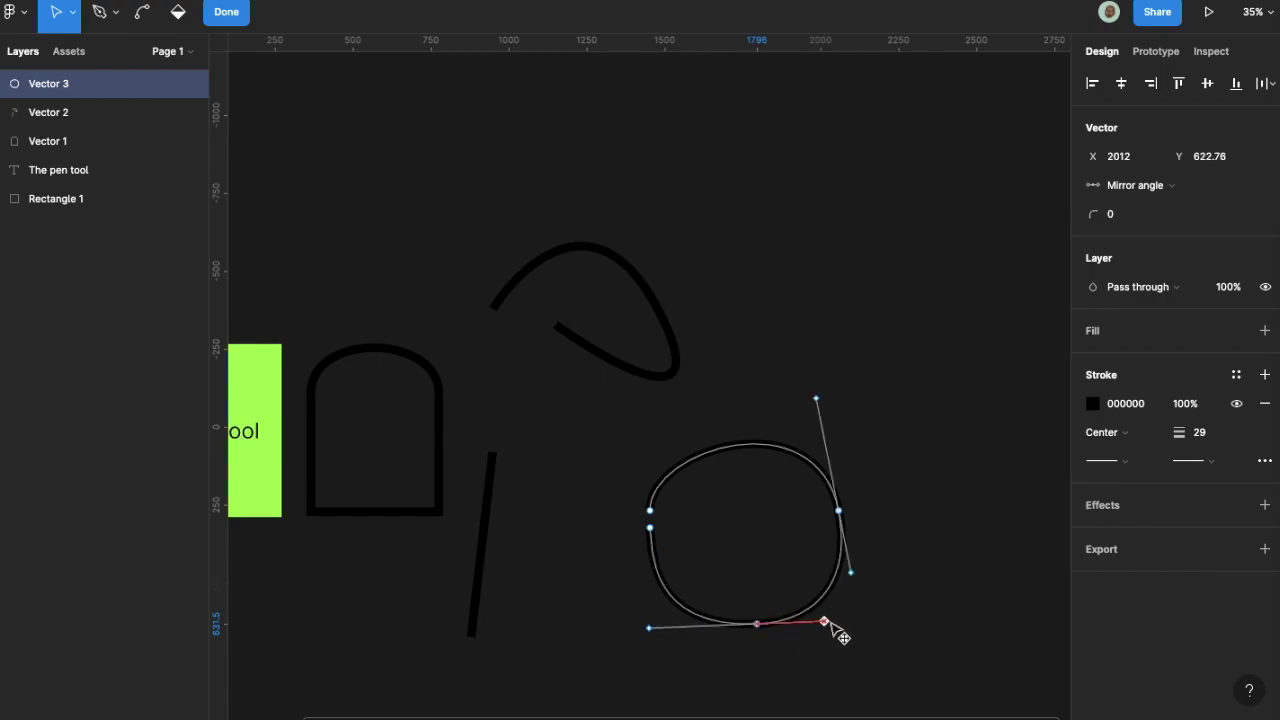
{"action": "left_click", "coordinate": [766, 513]}
Zoom out to 15% so all drawings and the green pen tool note are visible.
{"action": "scroll", "coordinate": [606, 540], "scroll_direction": "right", "scroll_amount": 2}
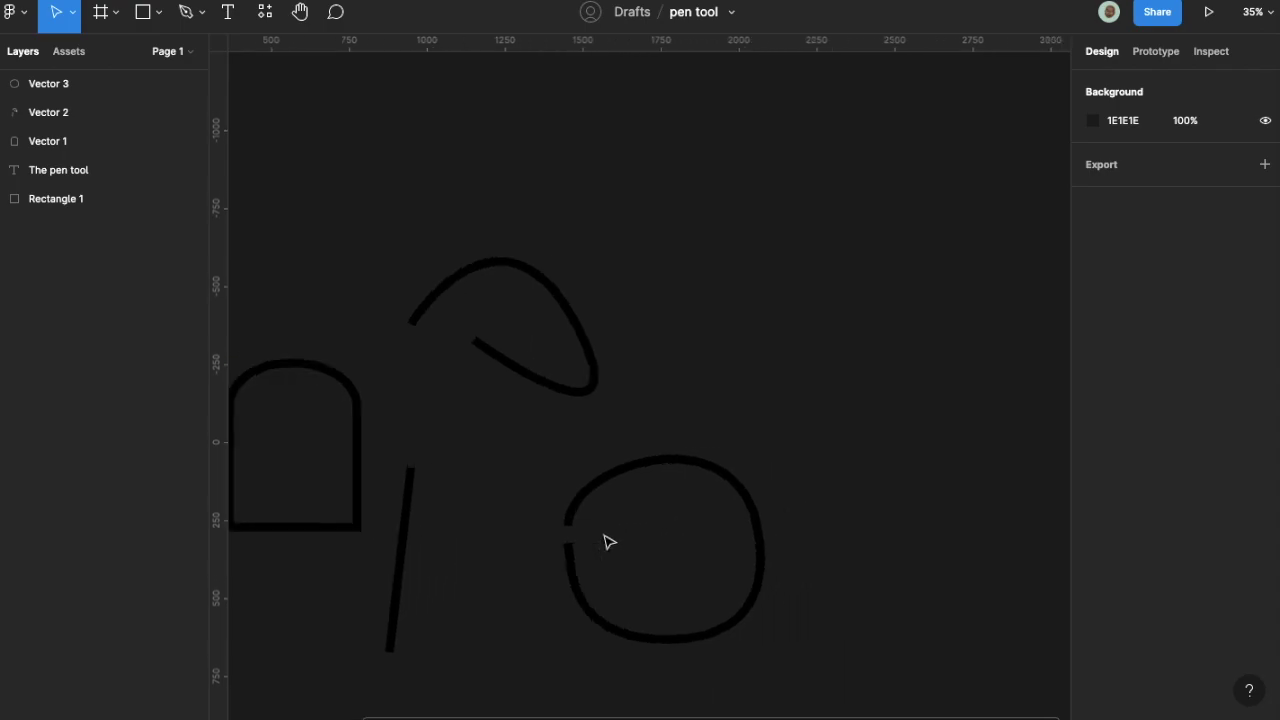
{"action": "scroll", "coordinate": [606, 540], "scroll_direction": "down", "scroll_amount": 5}
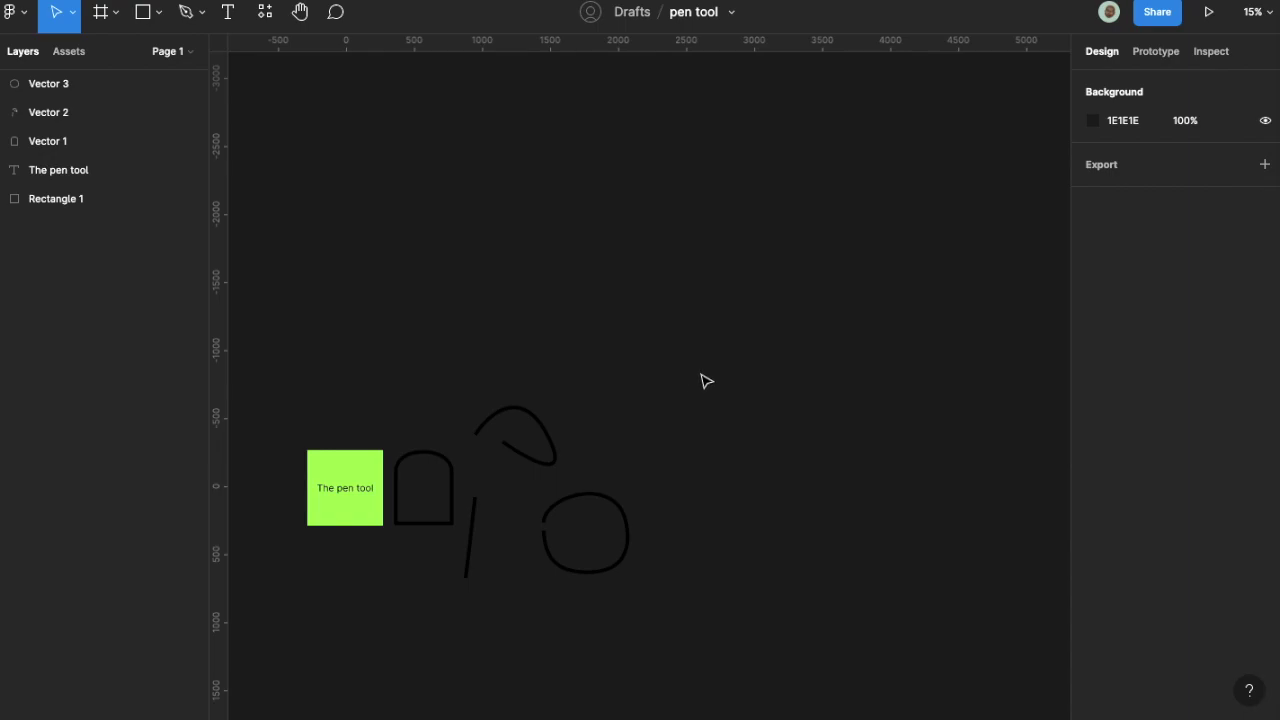
{"action": "key", "text": "f"}
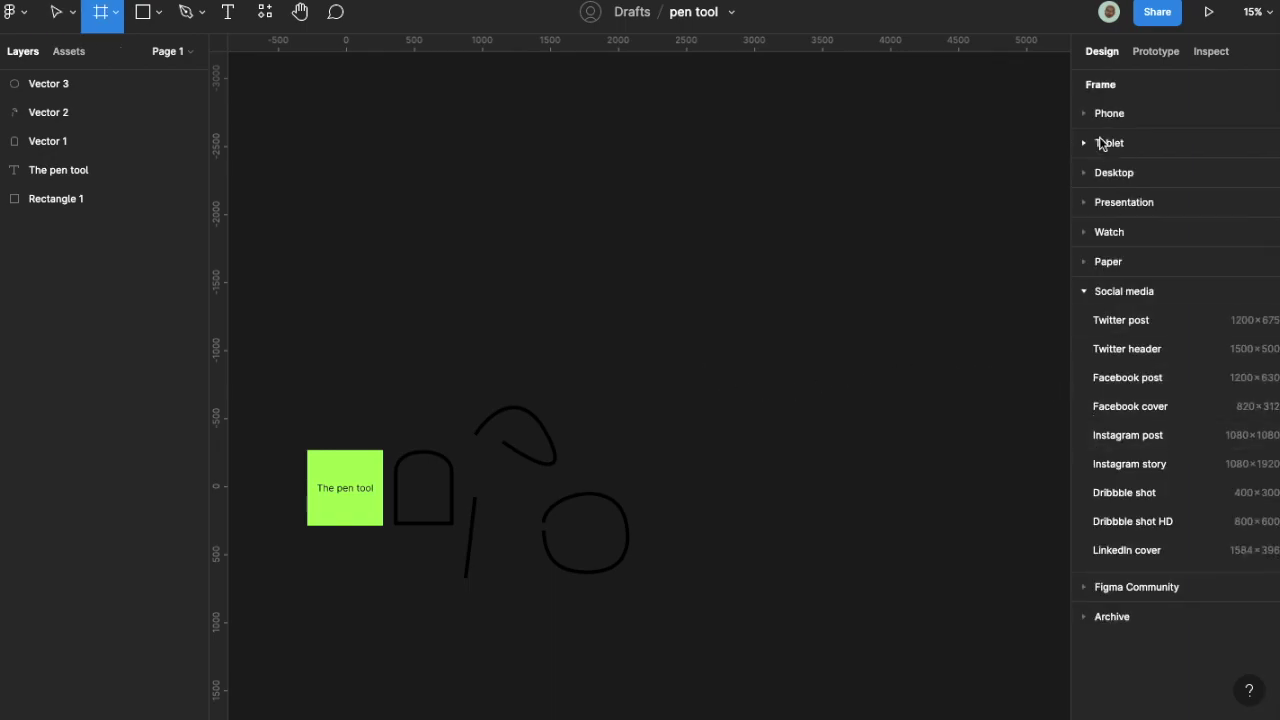
Add a white 428×926 iPhone 13 Pro Max frame from the Phone presets.
{"action": "left_click", "coordinate": [1093, 175]}
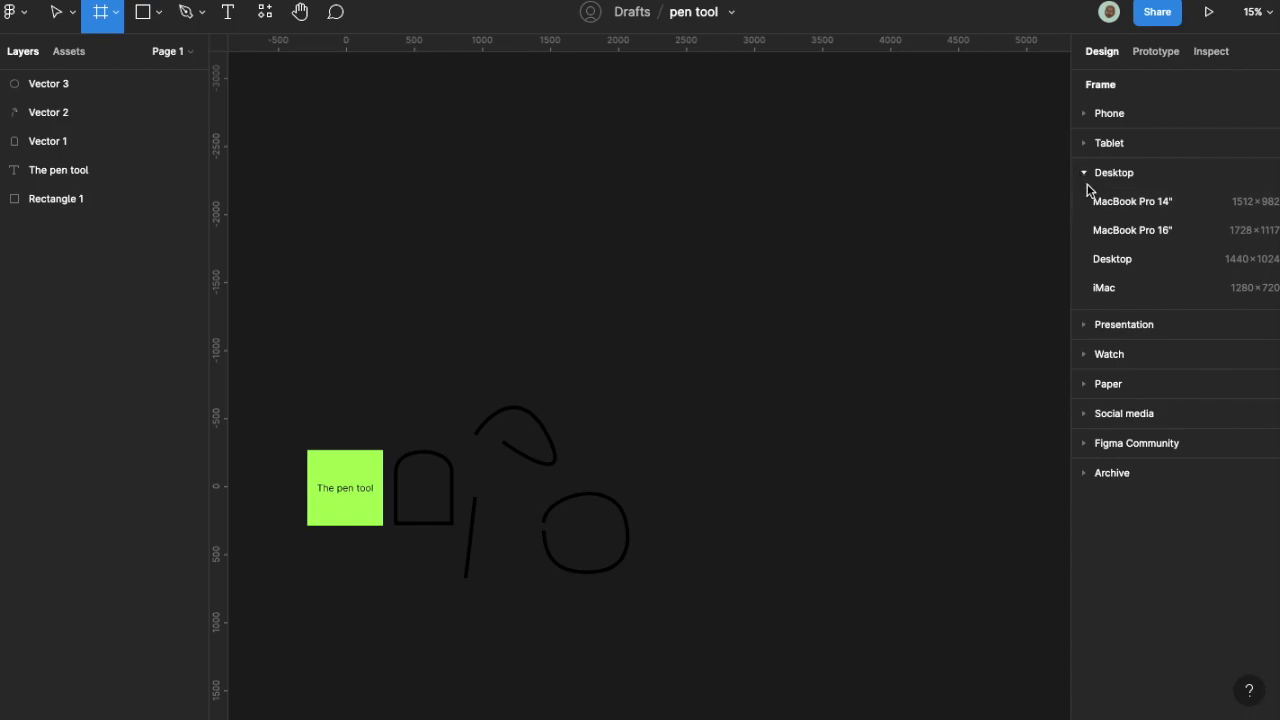
{"action": "left_click", "coordinate": [1083, 175]}
{"action": "left_click", "coordinate": [1097, 119]}
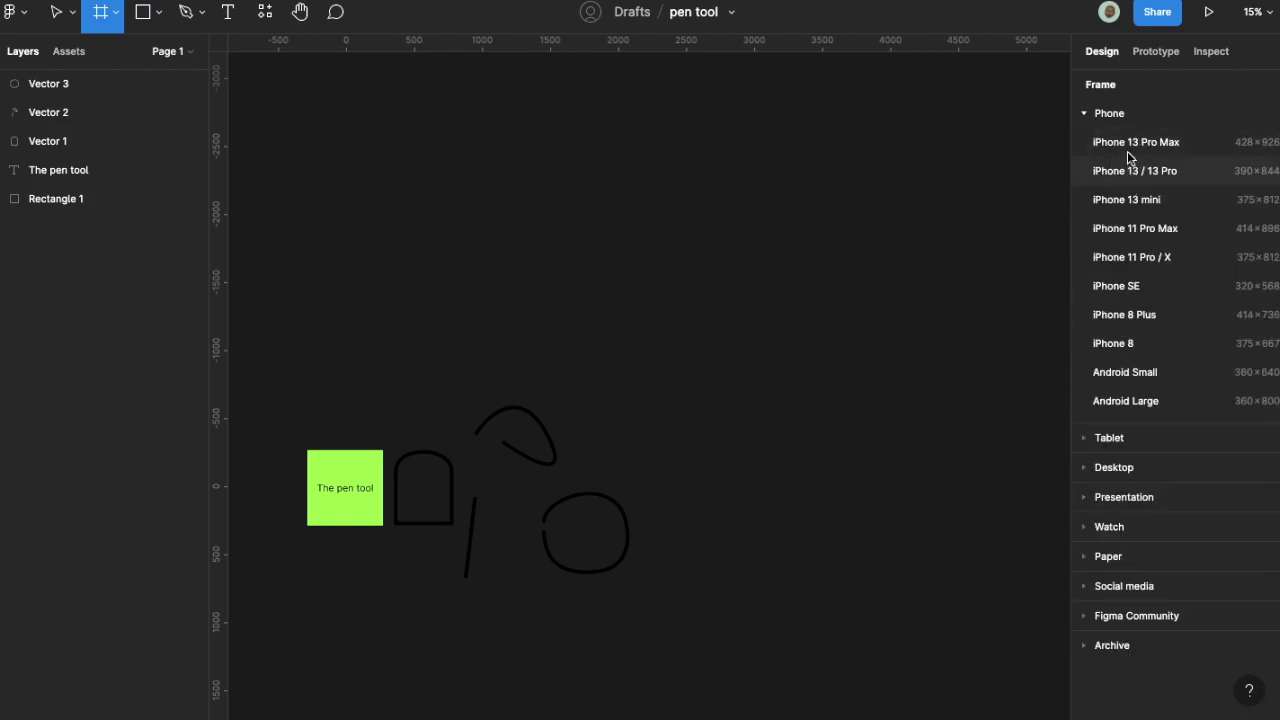
{"action": "scroll", "coordinate": [666, 357], "scroll_direction": "up", "scroll_amount": 5}
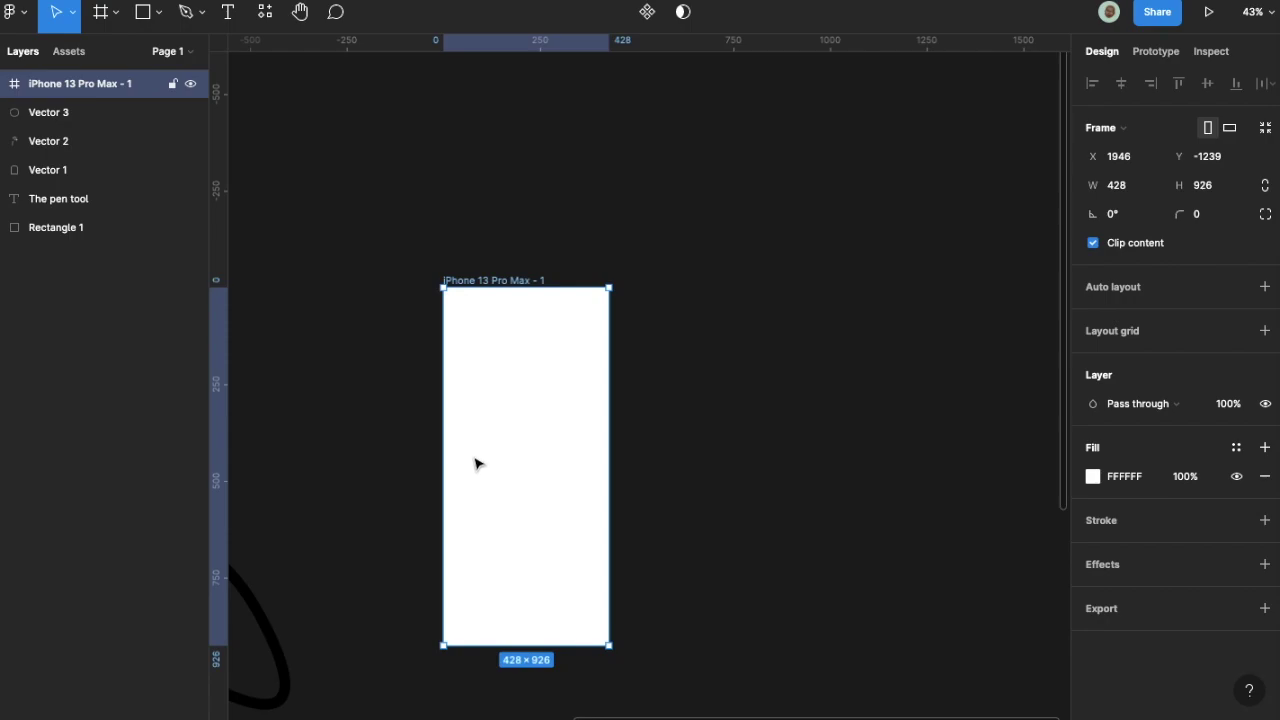
{"action": "key", "text": "t"}
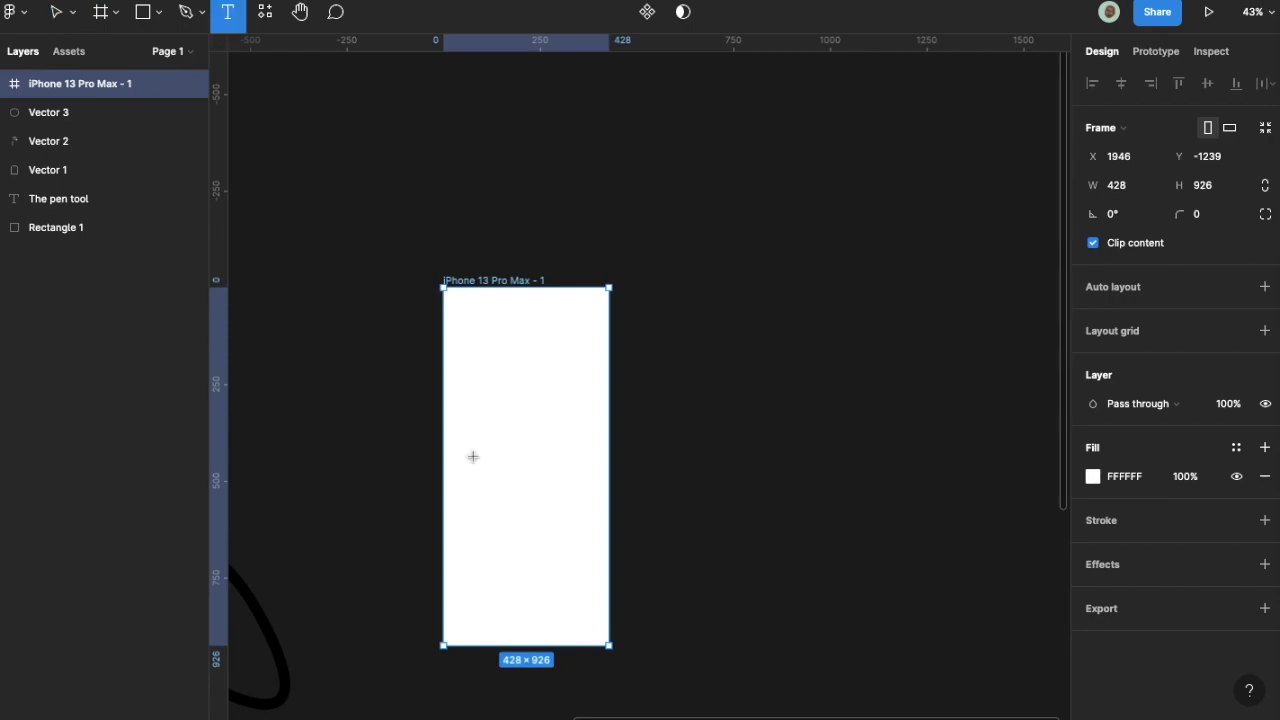
Type the two-line heading 'Welcome' / 'to Iphone' inside the iPhone frame.
{"action": "left_click", "coordinate": [483, 372]}
{"action": "type", "text": "We"}
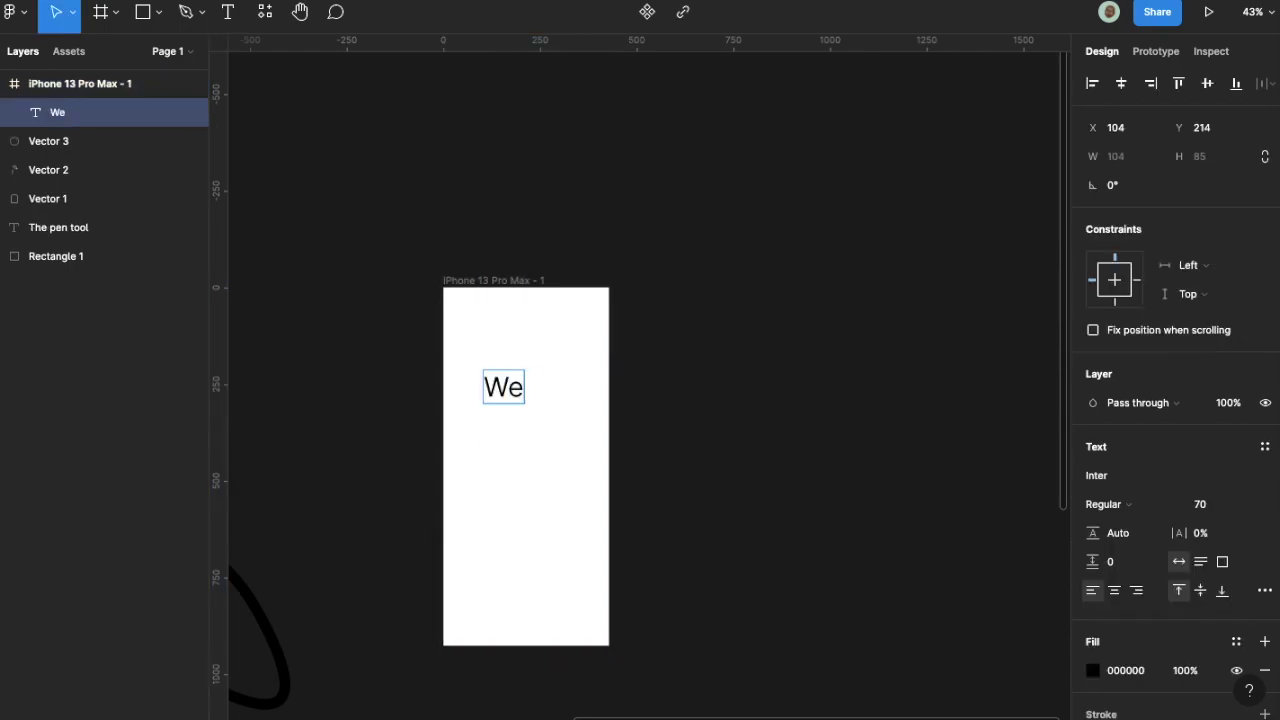
{"action": "type", "text": "lcome"}
{"action": "key", "text": "Return"}
{"action": "type", "text": "to"}
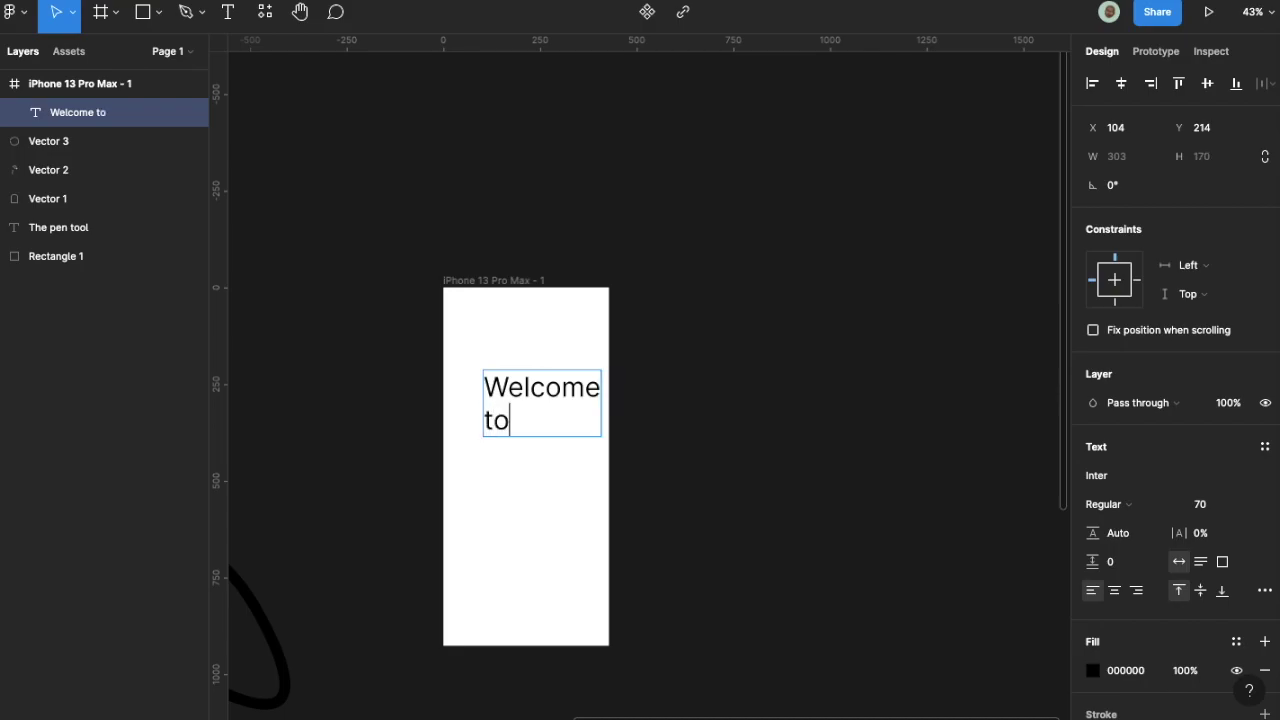
{"action": "type", "text": " Iphone"}
{"action": "key", "text": "Escape"}
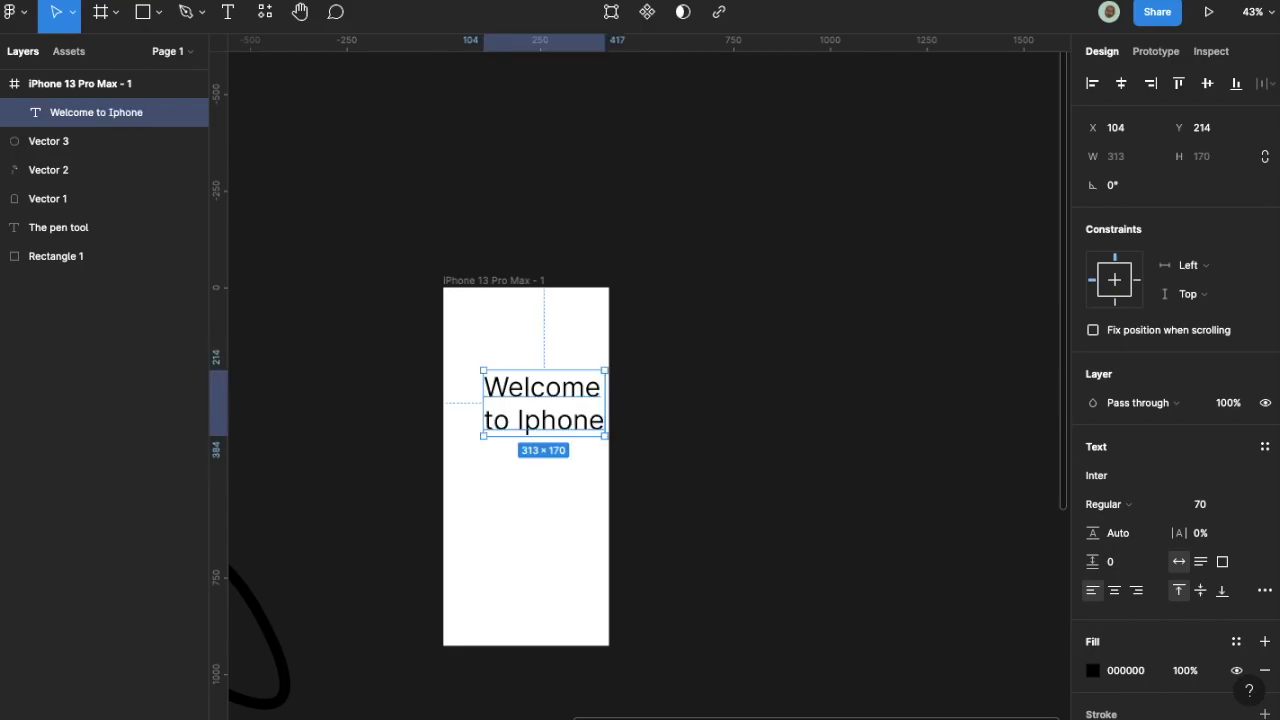
Set the heading to Poppins Black, size 70, and move it up near the frame's top.
{"action": "left_click", "coordinate": [1114, 470]}
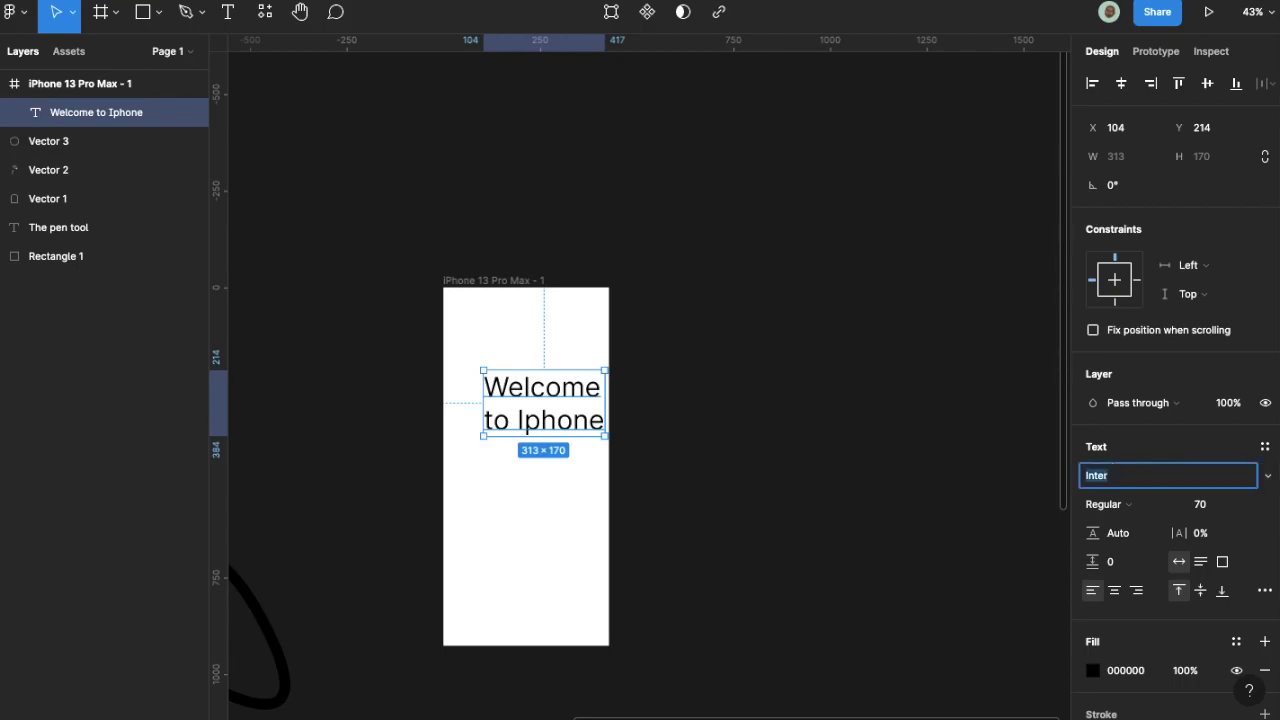
{"action": "type", "text": "Popp"}
{"action": "key", "text": "Return"}
{"action": "left_click", "coordinate": [1203, 504]}
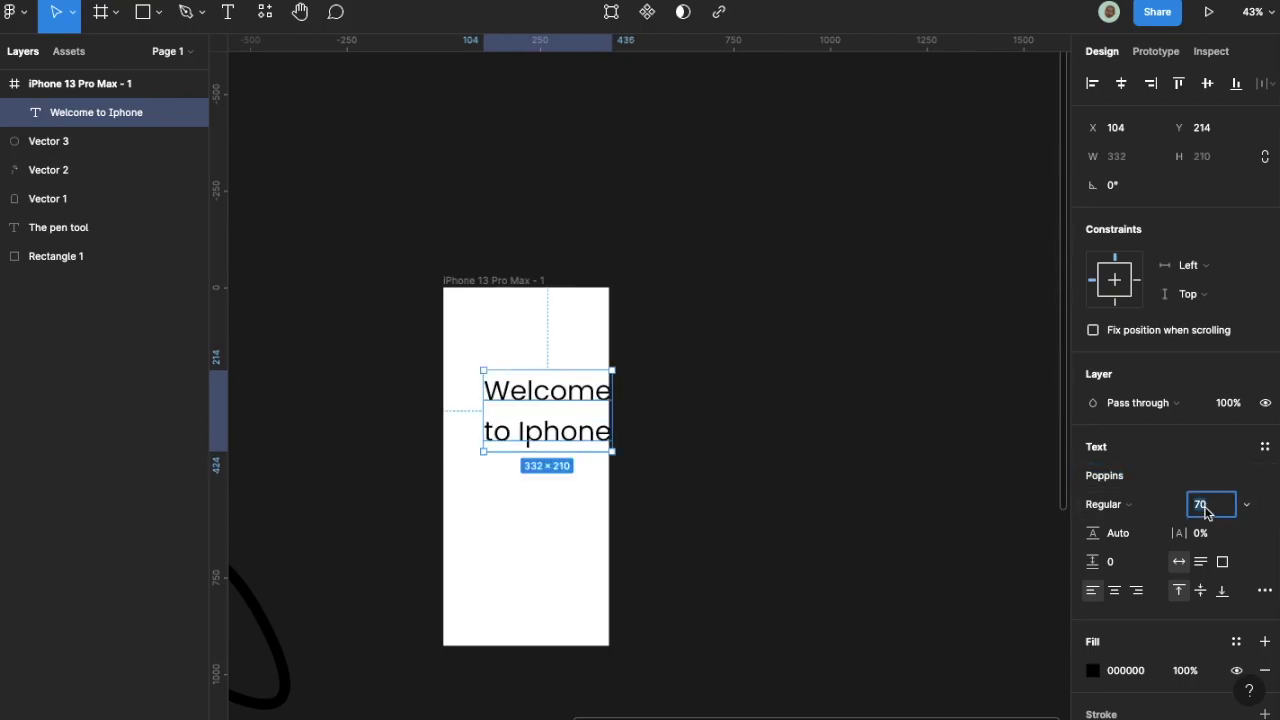
{"action": "left_click", "coordinate": [1127, 513]}
{"action": "left_click", "coordinate": [1100, 609]}
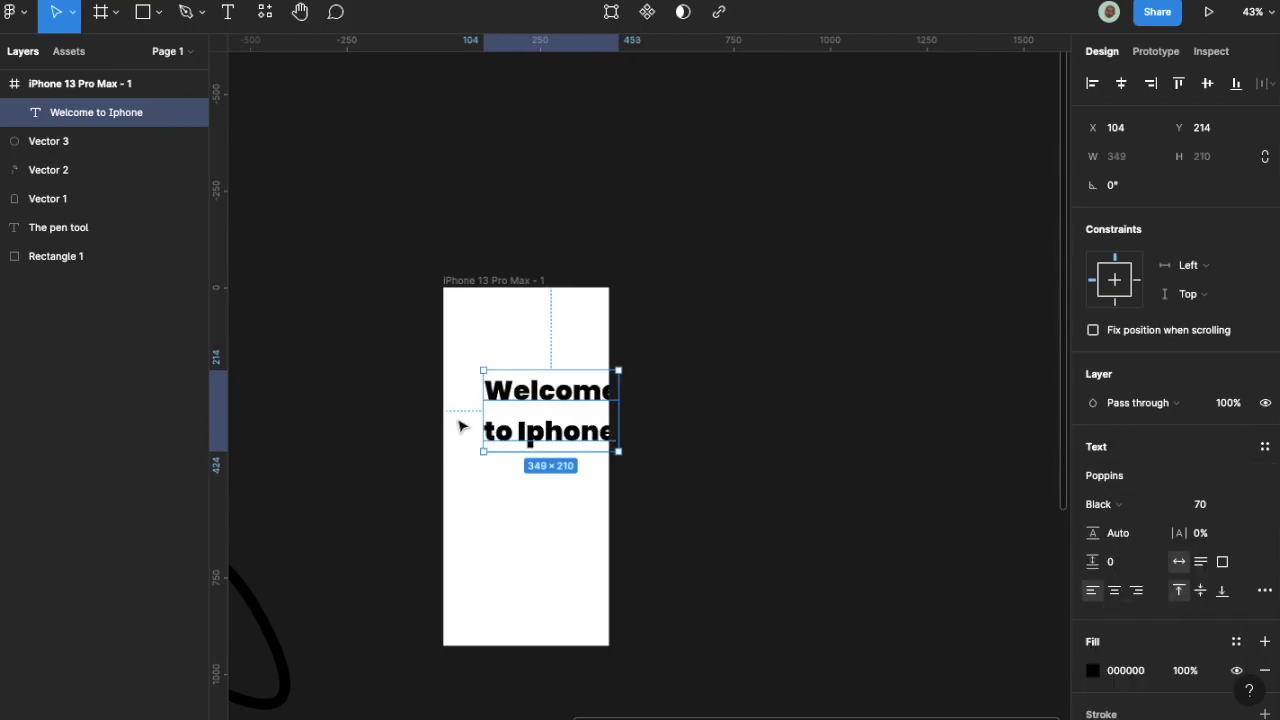
{"action": "mouse_move", "coordinate": [534, 430]}
{"action": "left_mouse_down"}
{"action": "mouse_move", "coordinate": [500, 410]}
{"action": "mouse_move", "coordinate": [532, 405]}
{"action": "left_mouse_up"}
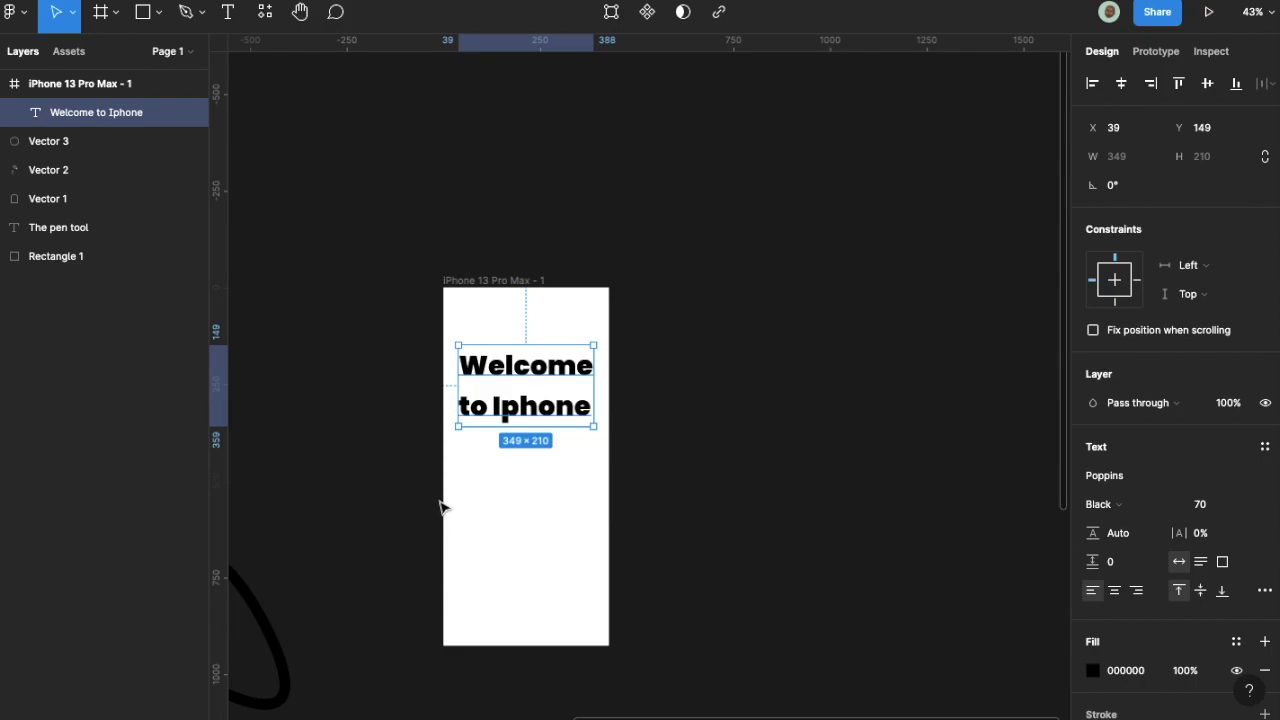
{"action": "key", "text": "p"}
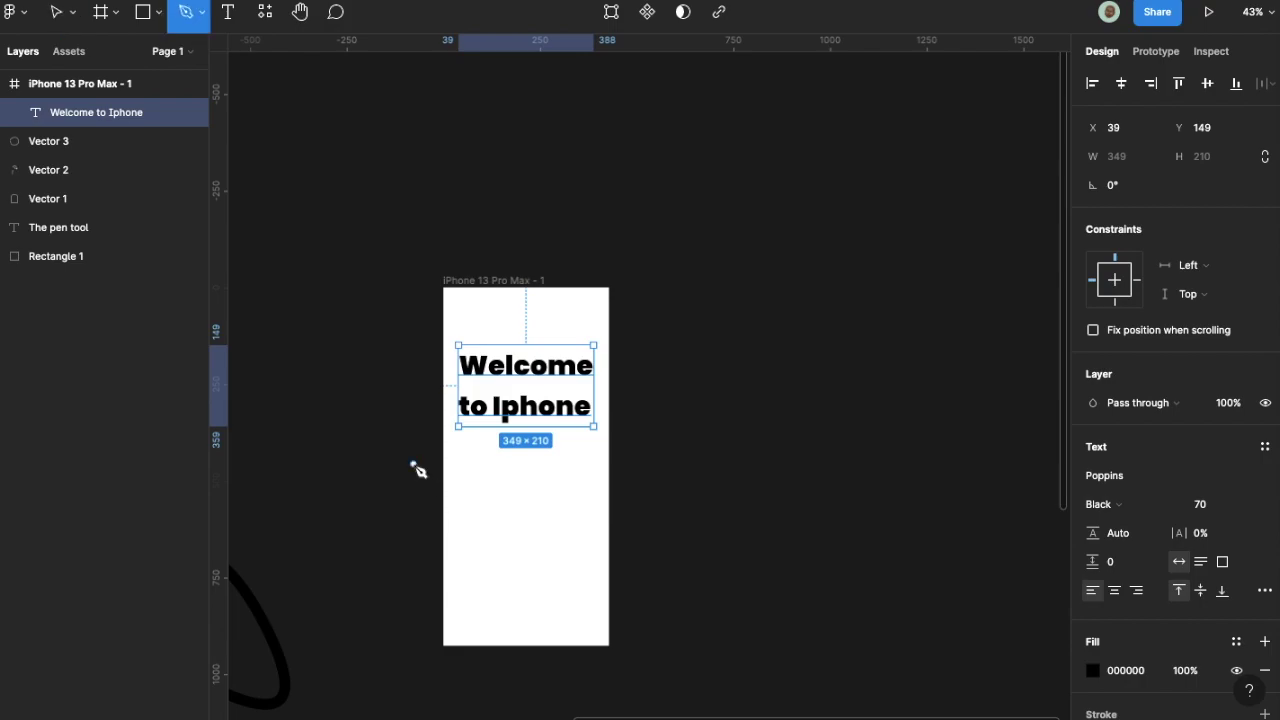
Draw Vector 4: a wave curving through the frame, squared bottom corners, closed at its start.
{"action": "left_click", "coordinate": [330, 464]}
{"action": "left_click_drag", "start_coordinate": [492, 473], "coordinate": [563, 569]}
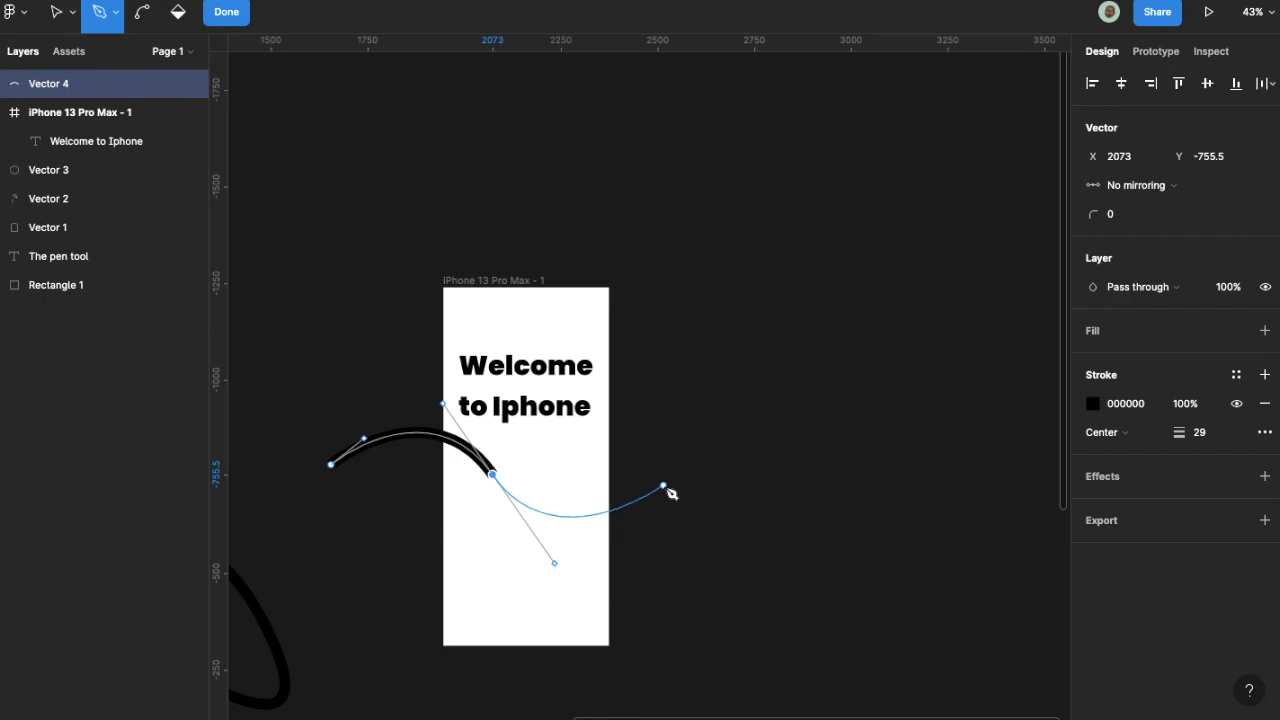
{"action": "left_click_drag", "start_coordinate": [665, 490], "coordinate": [670, 495]}
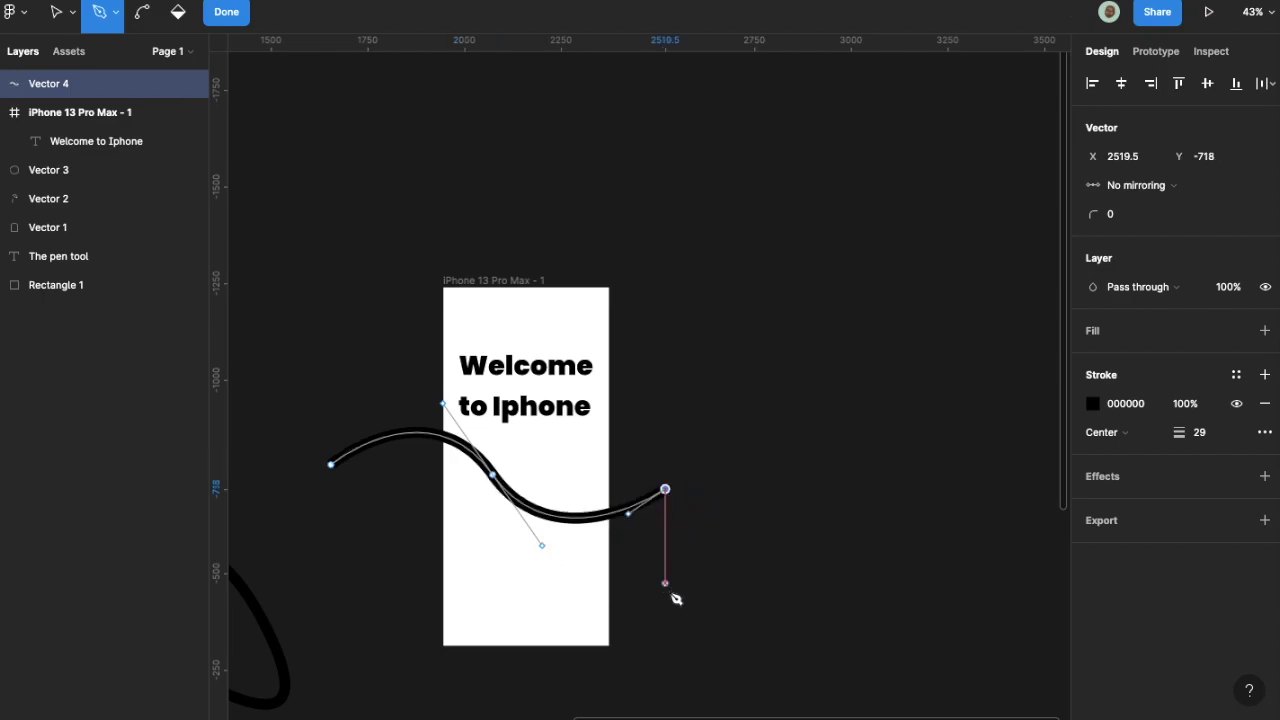
{"action": "scroll", "coordinate": [675, 600], "scroll_direction": "down", "scroll_amount": 3}
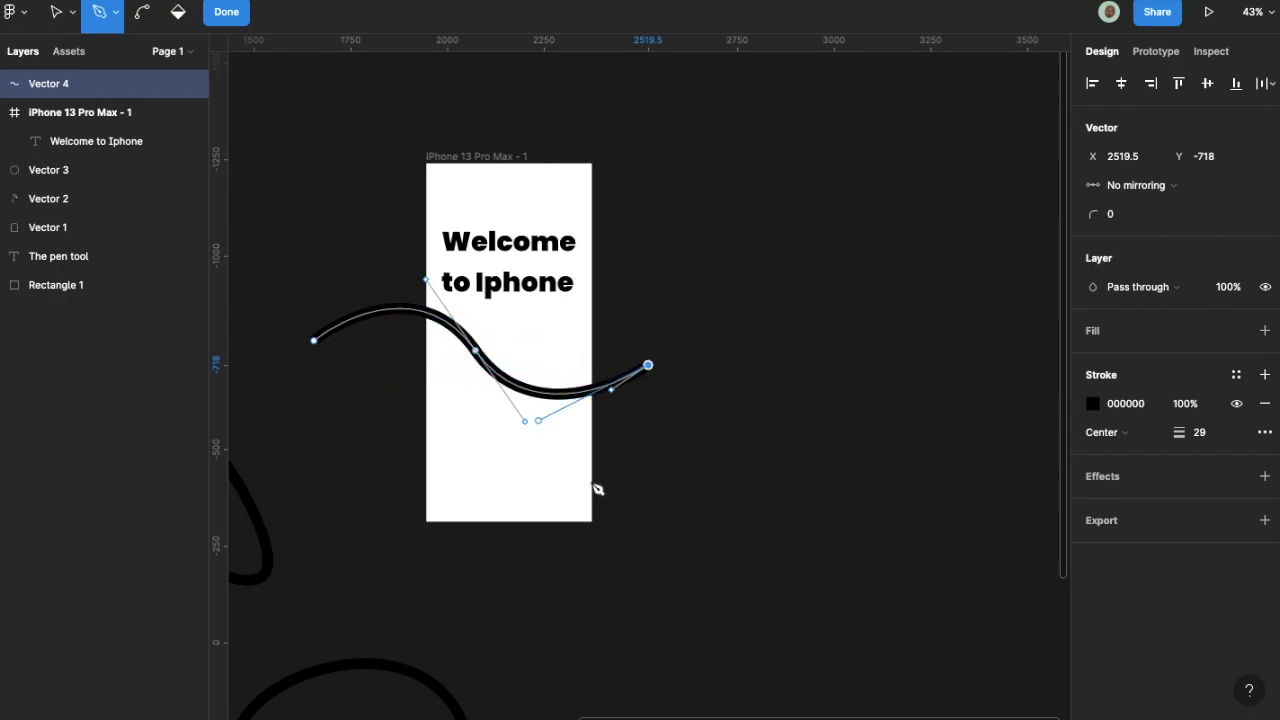
{"action": "left_click", "coordinate": [648, 586]}
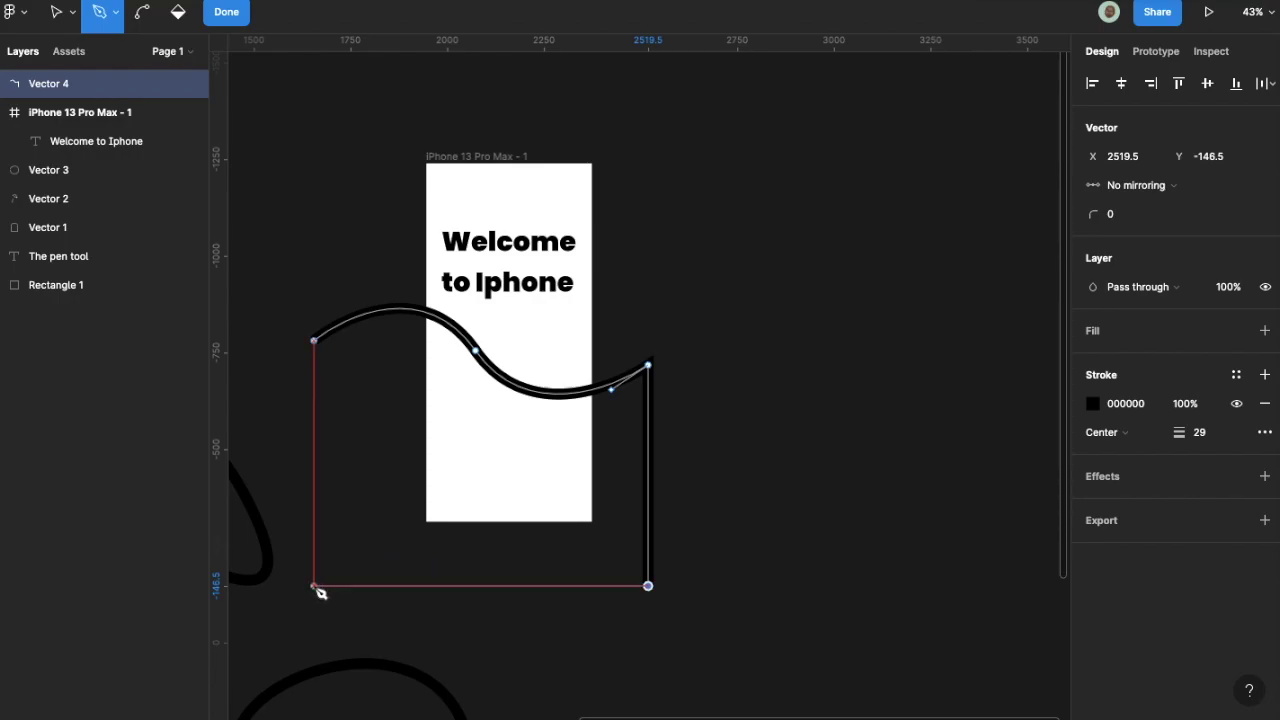
{"action": "left_click", "coordinate": [314, 586]}
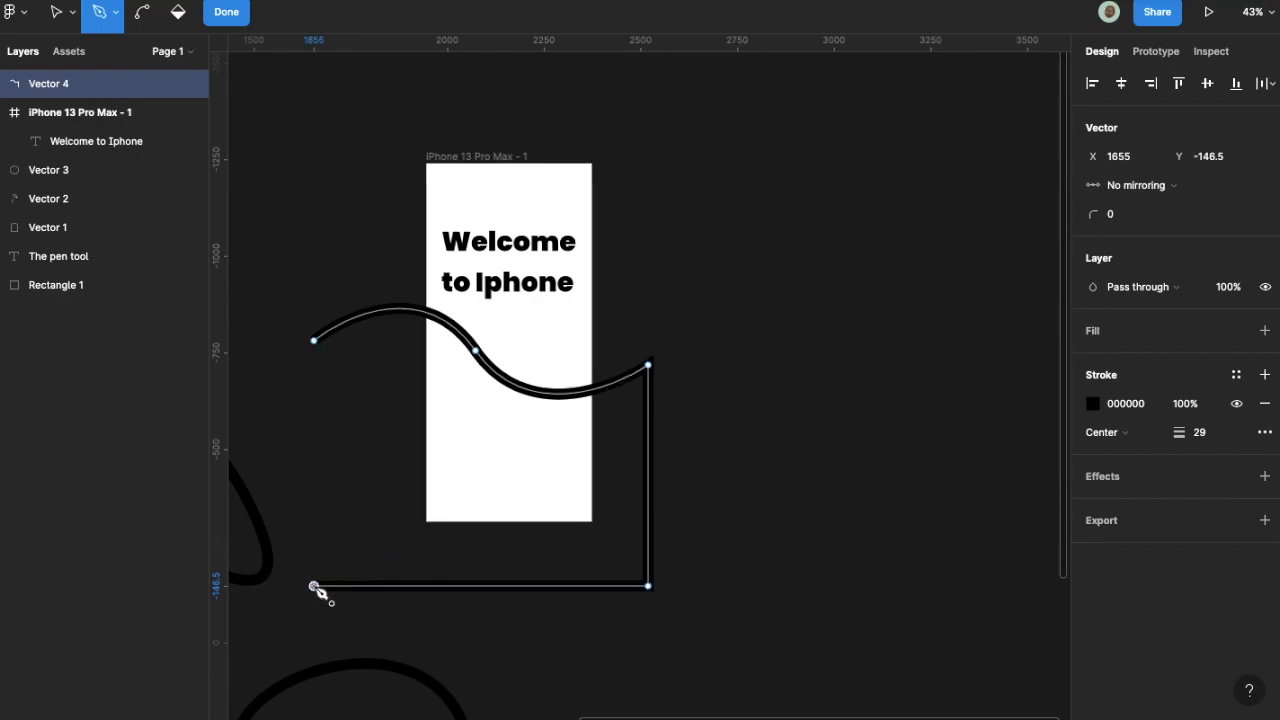
{"action": "left_click", "coordinate": [314, 341]}
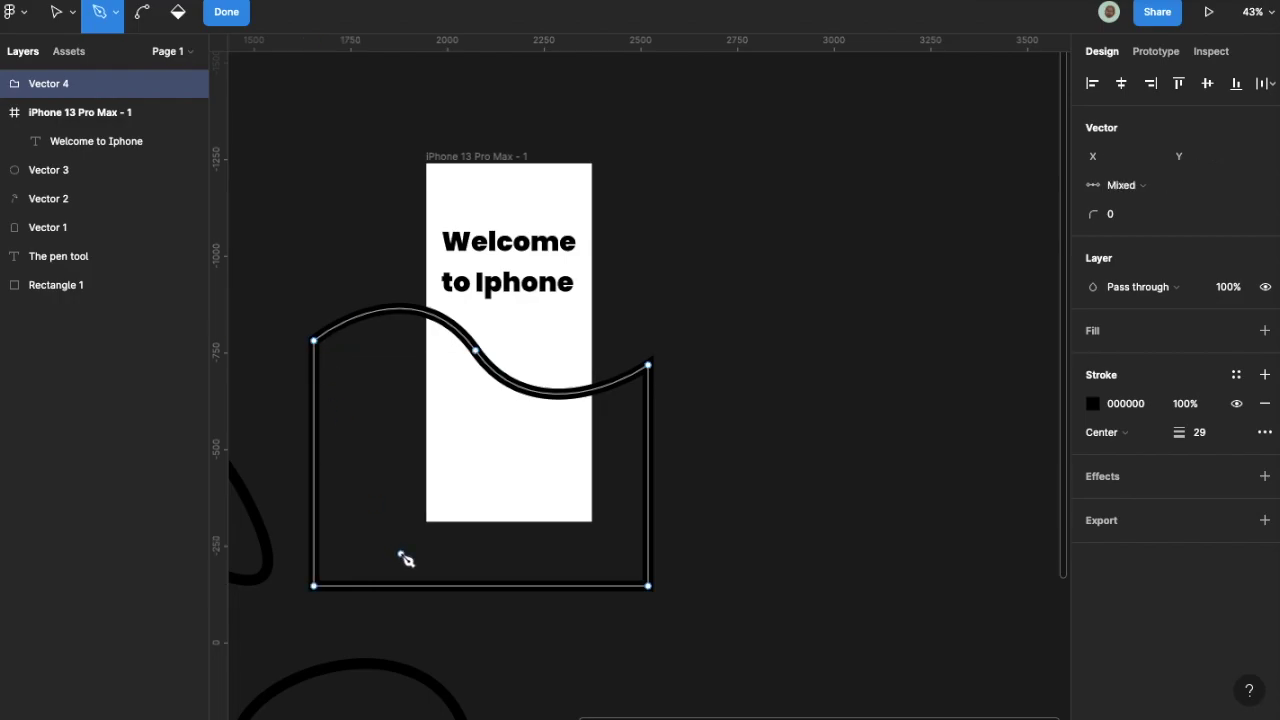
{"action": "key", "text": "Escape"}
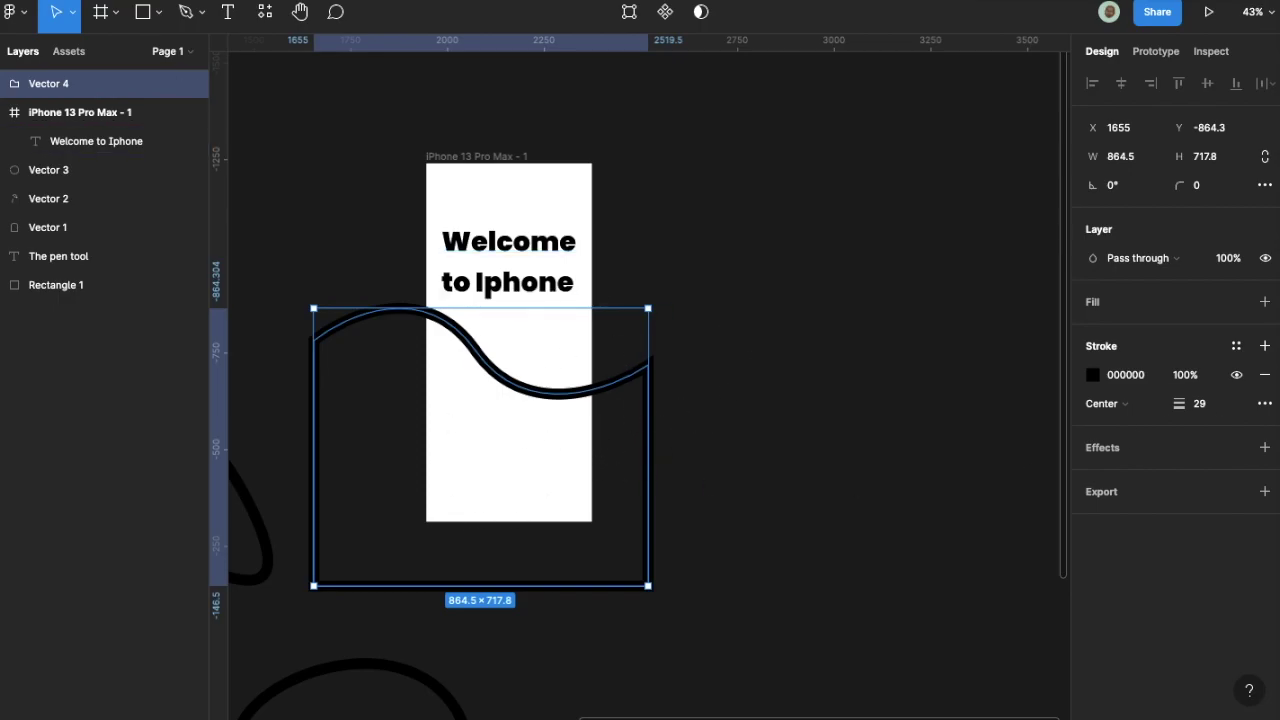
Swap the wave's stroke for a 487BFF blue fill and nest Vector 4 in iPhone 13 Pro Max - 1.
{"action": "left_click", "coordinate": [1260, 374]}
{"action": "left_click", "coordinate": [1264, 302]}
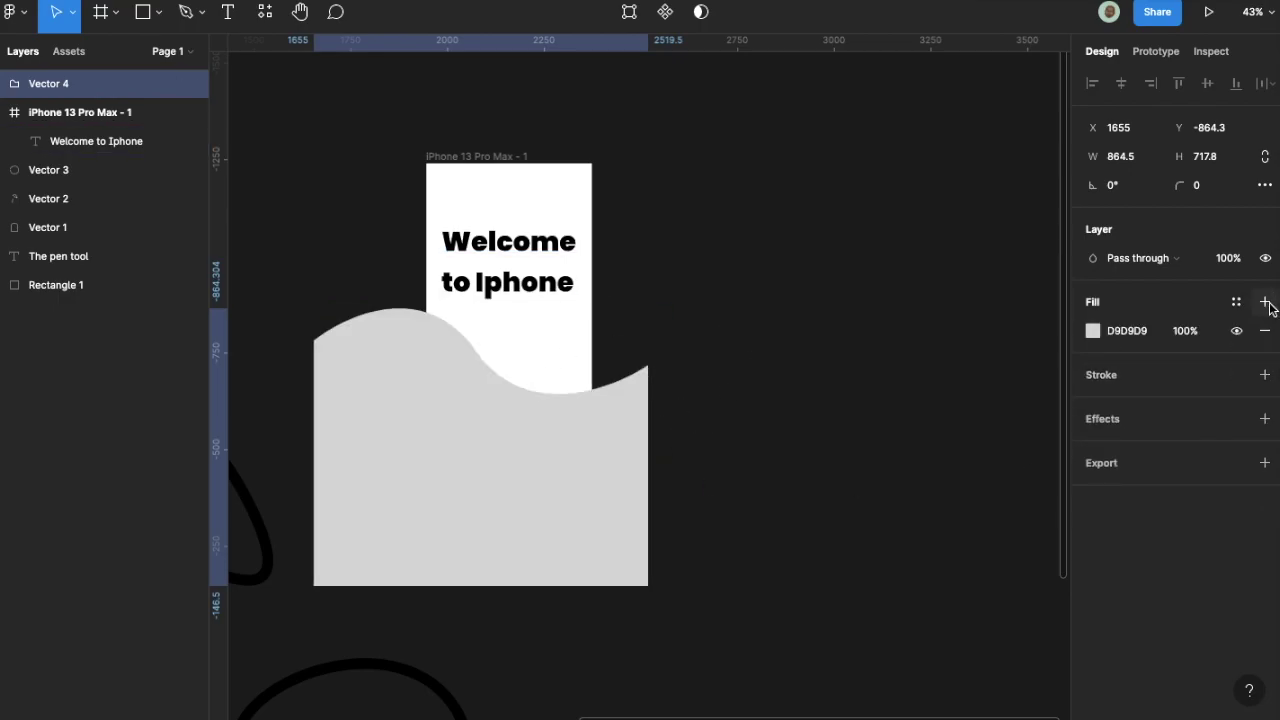
{"action": "left_click", "coordinate": [1095, 331]}
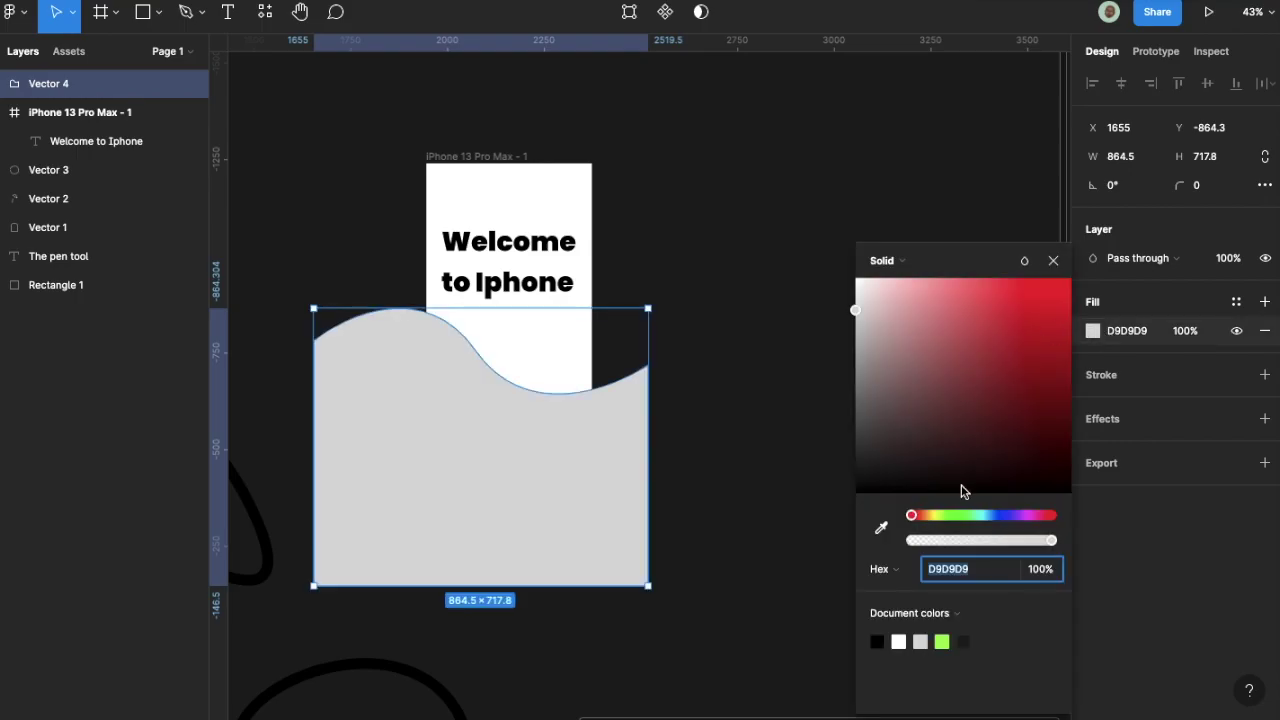
{"action": "left_click_drag", "start_coordinate": [917, 516], "coordinate": [997, 516]}
{"action": "left_click", "coordinate": [1003, 399]}
{"action": "left_click_drag", "start_coordinate": [1018, 332], "coordinate": [1008, 277]}
{"action": "left_click", "coordinate": [1066, 269]}
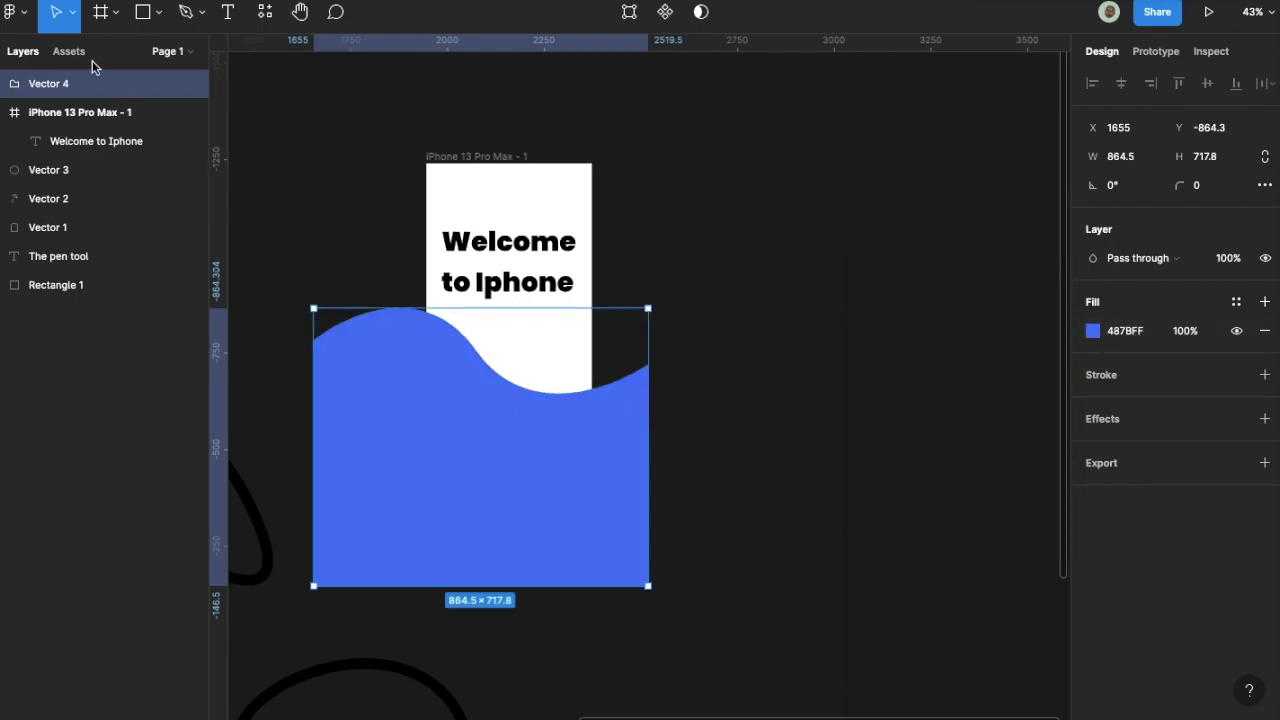
{"action": "left_click_drag", "start_coordinate": [100, 89], "coordinate": [96, 135]}
{"action": "left_click", "coordinate": [306, 237]}
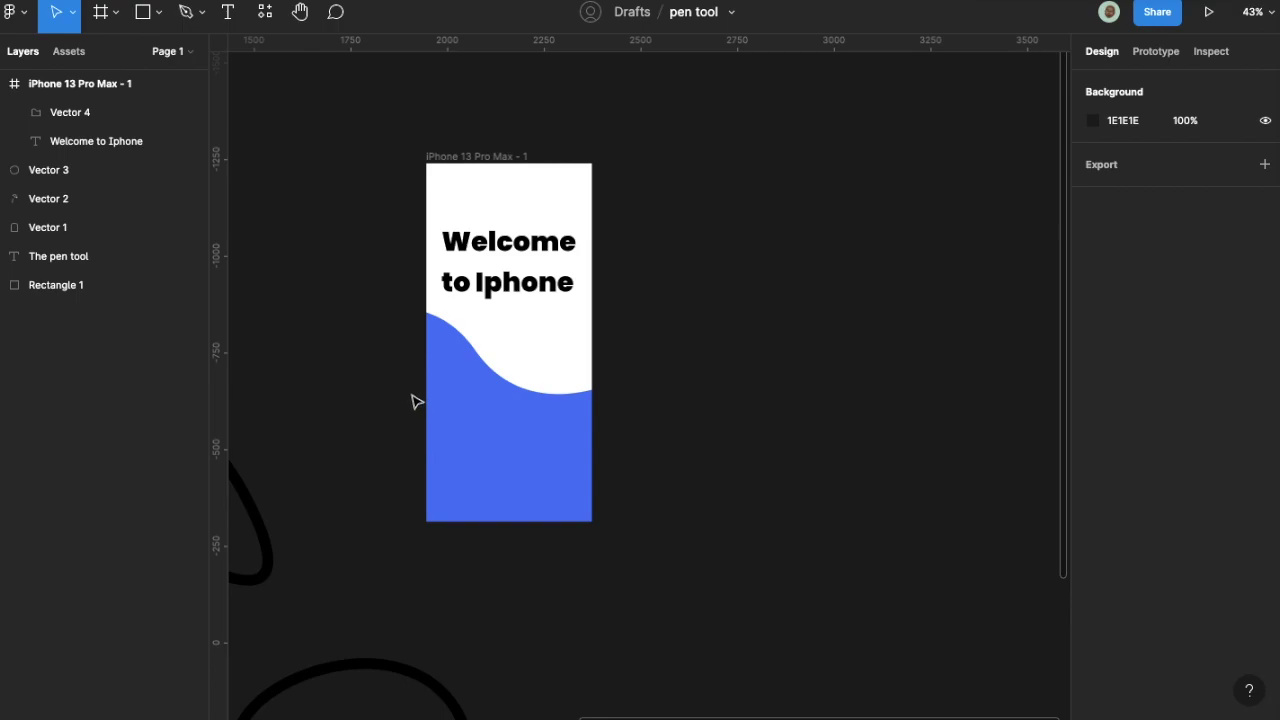
Alt-drag the iPhone frame to make a copy on its right and edit the copy's wave.
{"action": "left_click", "coordinate": [452, 156]}
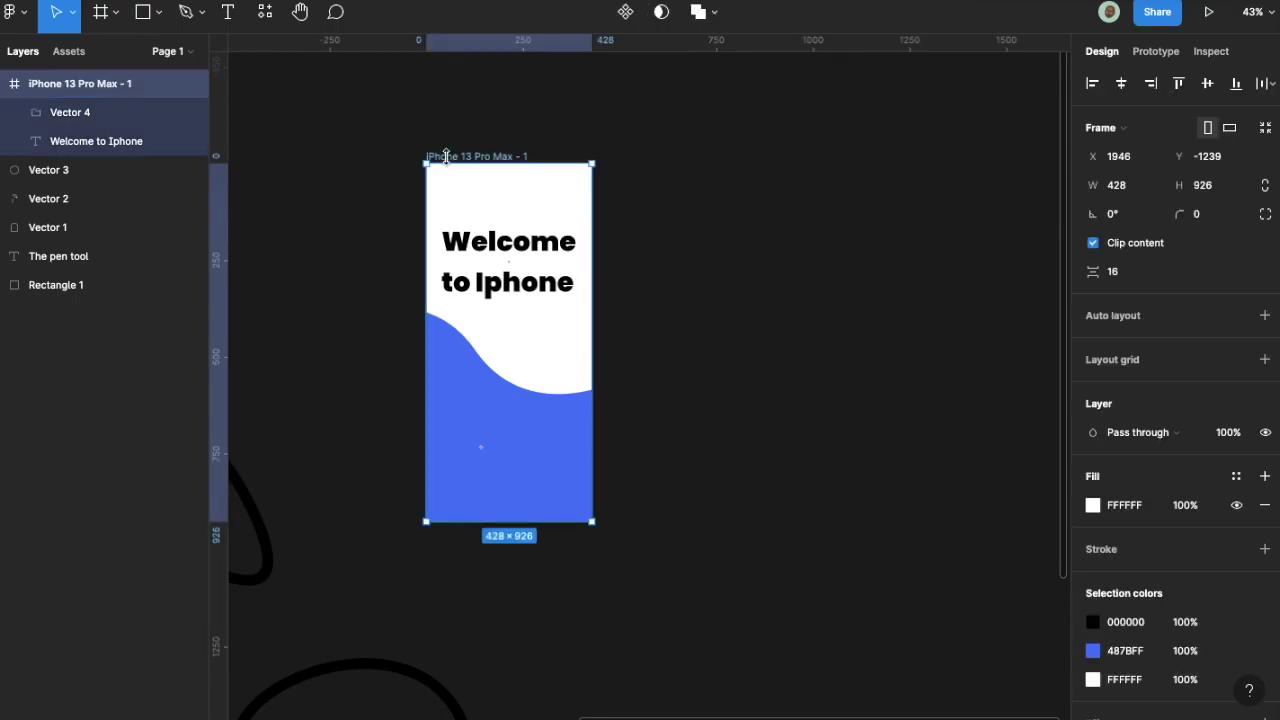
{"action": "left_click_drag", "start_coordinate": [527, 157], "coordinate": [676, 155], "text": "alt"}
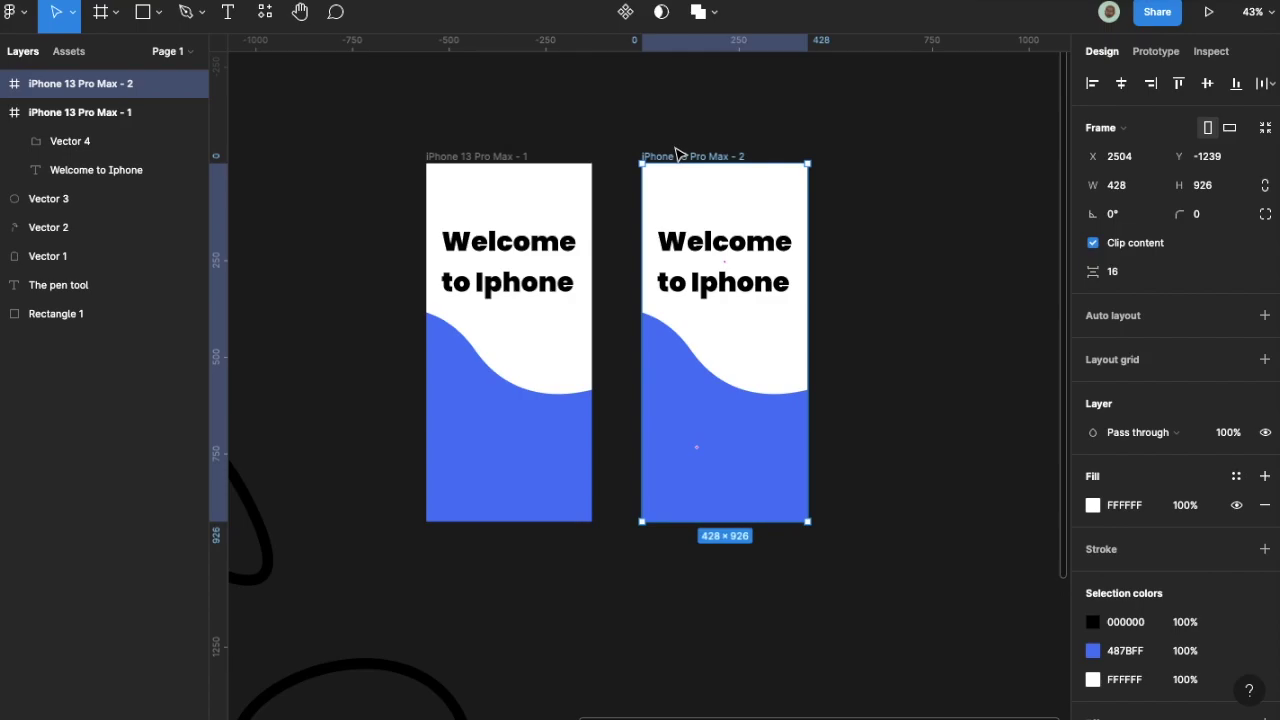
{"action": "left_click", "coordinate": [697, 375]}
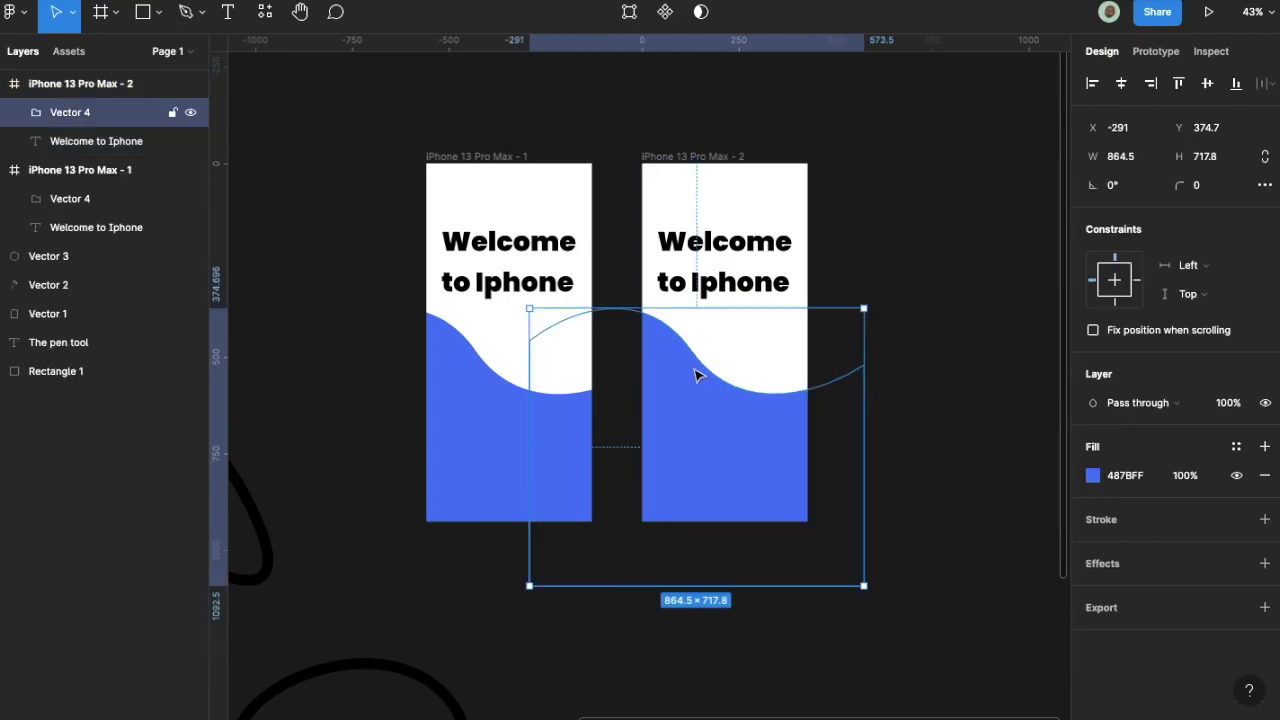
{"action": "double_click", "coordinate": [622, 341]}
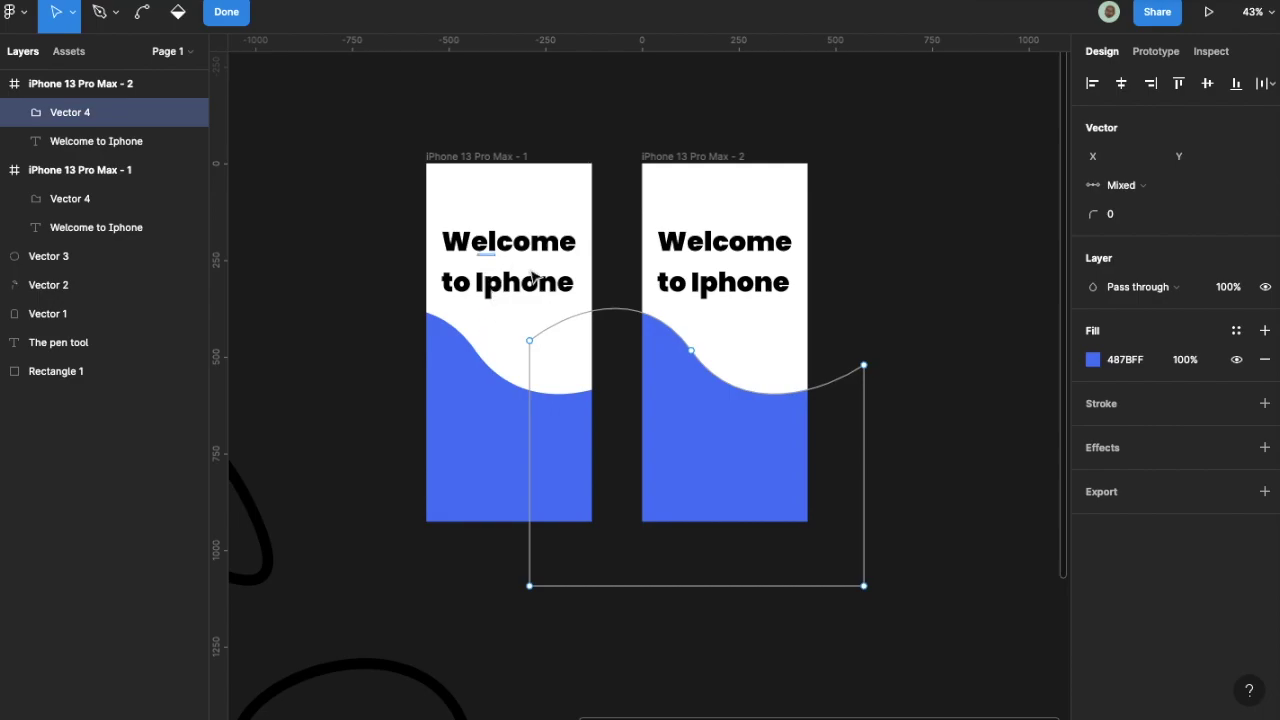
Raise all of the copy's wave points with Shift+Up until the second frame is fully blue.
{"action": "left_click_drag", "start_coordinate": [478, 254], "coordinate": [893, 414]}
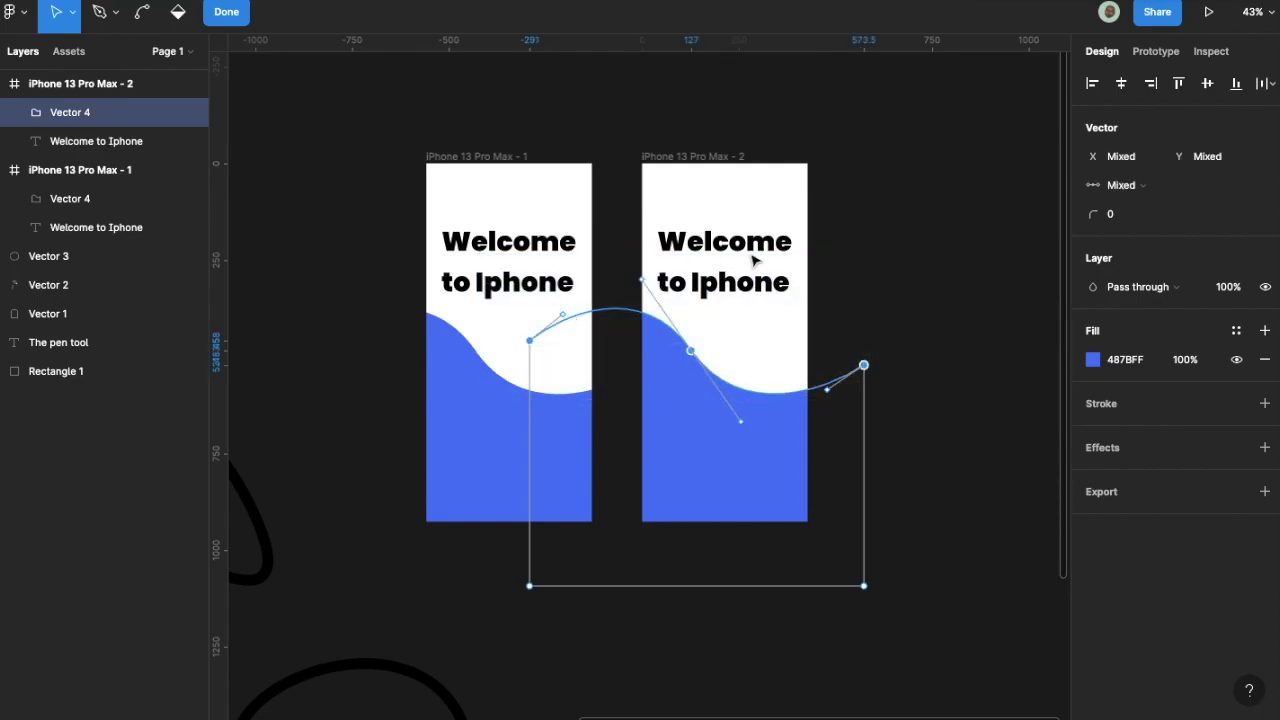
{"action": "key", "text": "shift+Up"}
{"action": "key", "text": "shift+Up"}
{"action": "key", "text": "shift+Up"}
{"action": "key", "text": "shift+Up"}
{"action": "key", "text": "shift+Up"}
{"action": "key", "text": "shift+Up"}
{"action": "key", "text": "shift+Up"}
{"action": "key", "text": "shift+Up"}
{"action": "key", "text": "shift+Up"}
{"action": "key", "text": "shift+Up"}
{"action": "key", "text": "shift+Up"}
{"action": "key", "text": "shift+Up"}
{"action": "key", "text": "shift+Up"}
{"action": "key", "text": "shift+Up"}
{"action": "key", "text": "shift+Up"}
{"action": "key", "text": "shift+Up"}
{"action": "key", "text": "shift+Up"}
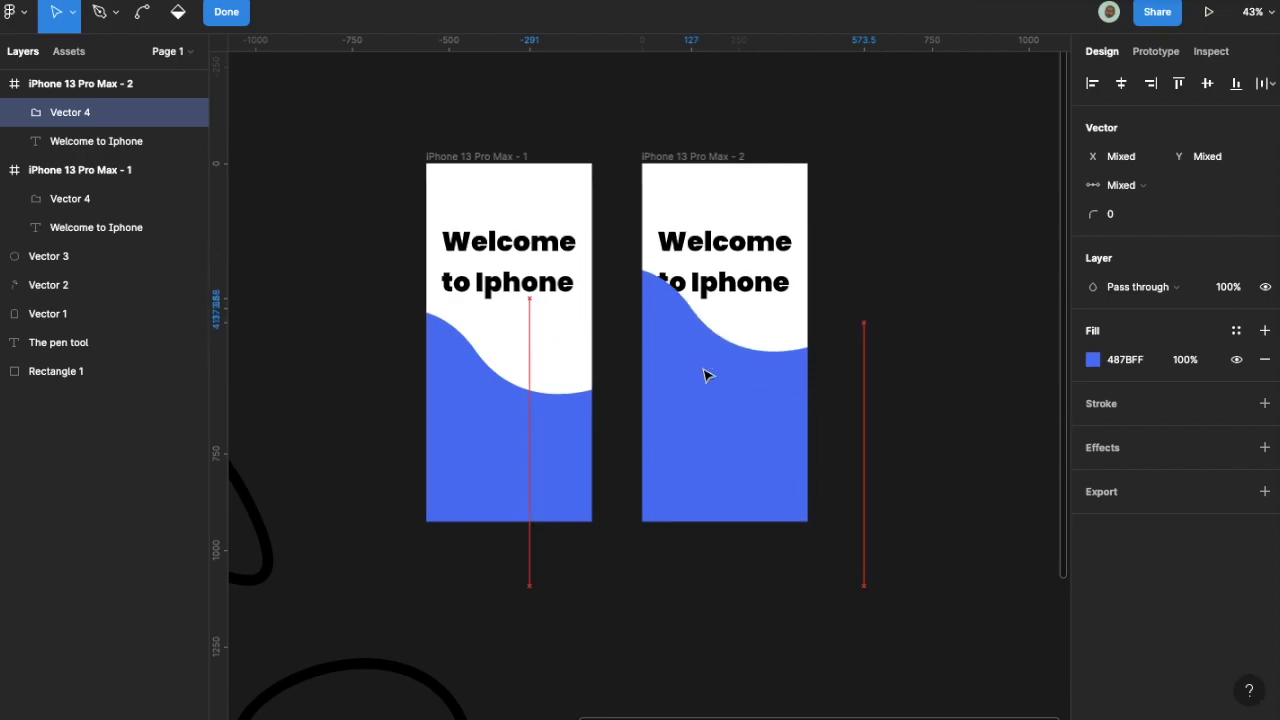
{"action": "key", "text": "shift+Up"}
{"action": "key", "text": "shift+Up"}
{"action": "key", "text": "shift+Up"}
{"action": "key", "text": "shift+Up"}
{"action": "key", "text": "shift+Up"}
{"action": "key", "text": "shift+Up"}
{"action": "key", "text": "shift+Up"}
{"action": "key", "text": "shift+Up"}
{"action": "key", "text": "shift+Up"}
{"action": "key", "text": "shift+Up"}
{"action": "key", "text": "shift+Up"}
{"action": "key", "text": "shift+Up"}
{"action": "key", "text": "shift+Up"}
{"action": "key", "text": "shift+Up"}
{"action": "key", "text": "shift+Up"}
{"action": "key", "text": "shift+Up"}
{"action": "key", "text": "shift+Up"}
{"action": "key", "text": "shift+Up"}
{"action": "key", "text": "shift+Up"}
{"action": "key", "text": "shift+Up"}
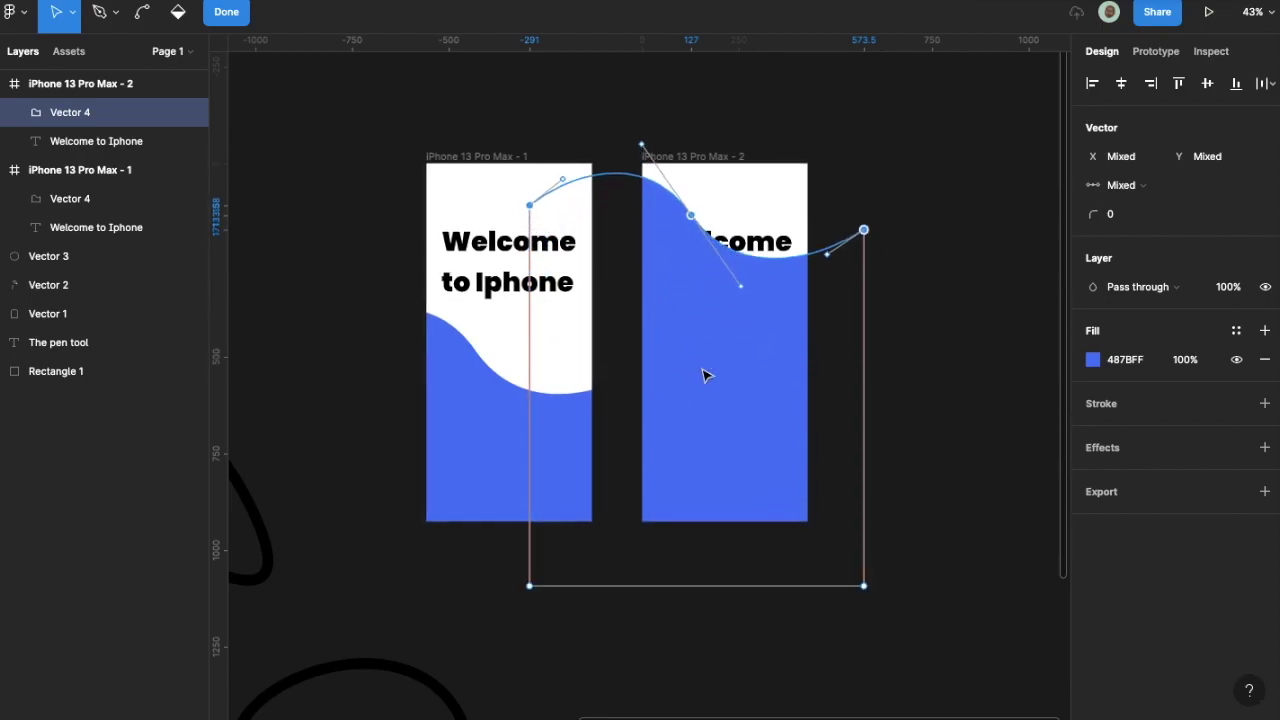
{"action": "key", "text": "shift+Up"}
{"action": "key", "text": "shift+Up"}
{"action": "key", "text": "shift+Up"}
{"action": "key", "text": "shift+Up"}
{"action": "key", "text": "shift+Up"}
{"action": "key", "text": "shift+Up"}
{"action": "key", "text": "shift+Up"}
{"action": "key", "text": "shift+Up"}
{"action": "key", "text": "shift+Up"}
{"action": "key", "text": "shift+Up"}
{"action": "key", "text": "shift+Up"}
{"action": "key", "text": "shift+Up"}
{"action": "key", "text": "shift+Up"}
{"action": "key", "text": "shift+Up"}
{"action": "key", "text": "shift+Up"}
{"action": "key", "text": "shift+Up"}
{"action": "key", "text": "shift+Up"}
{"action": "key", "text": "shift+Up"}
{"action": "key", "text": "shift+Up"}
{"action": "key", "text": "shift+Up"}
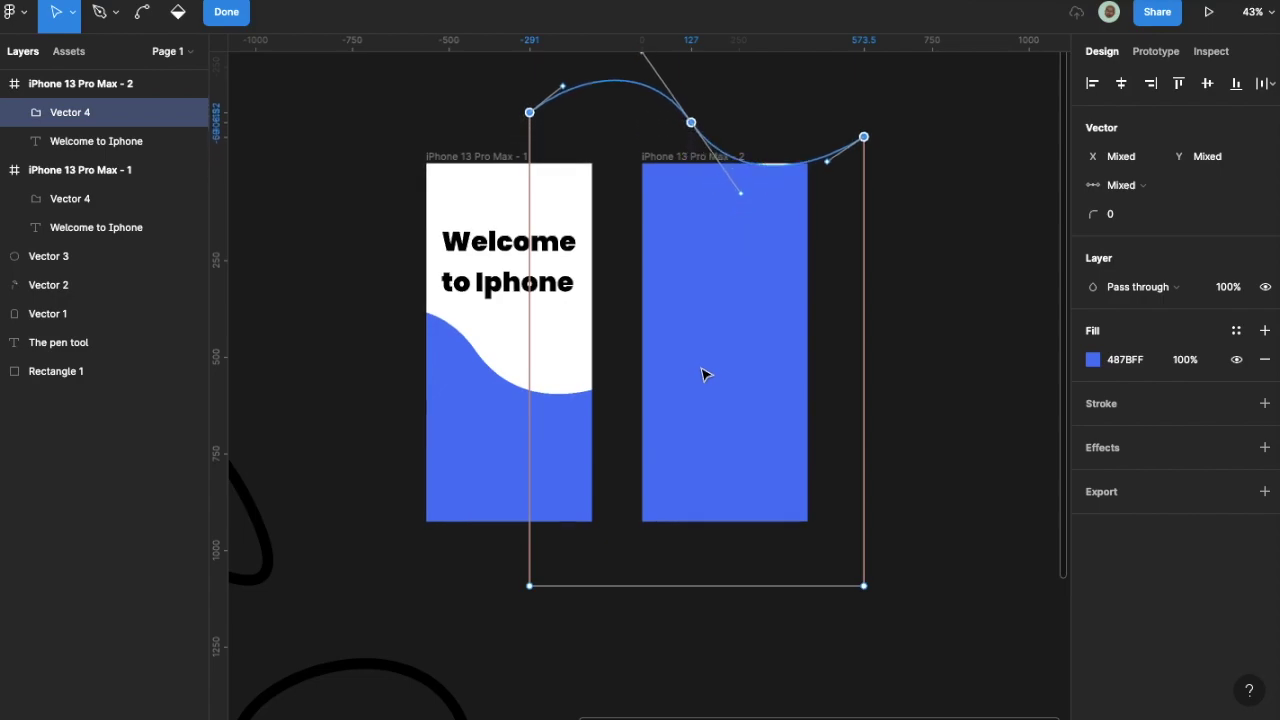
{"action": "key", "text": "Escape"}
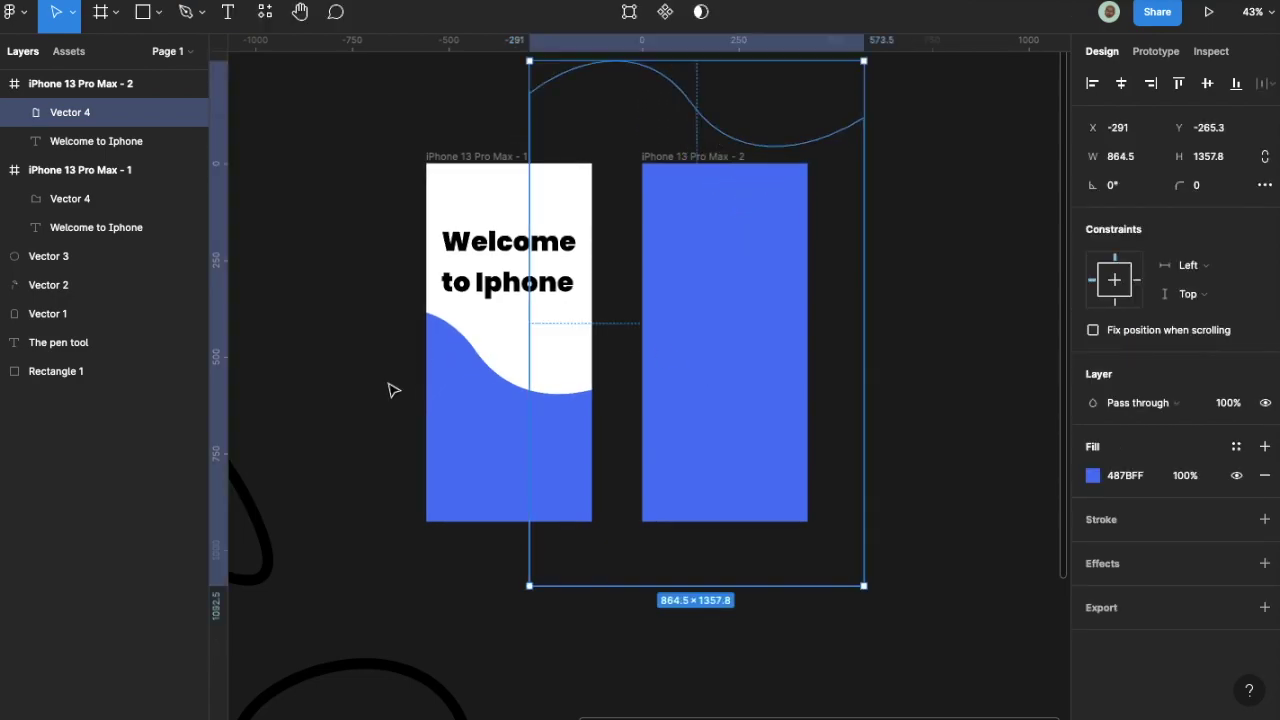
{"action": "left_click", "coordinate": [362, 425]}
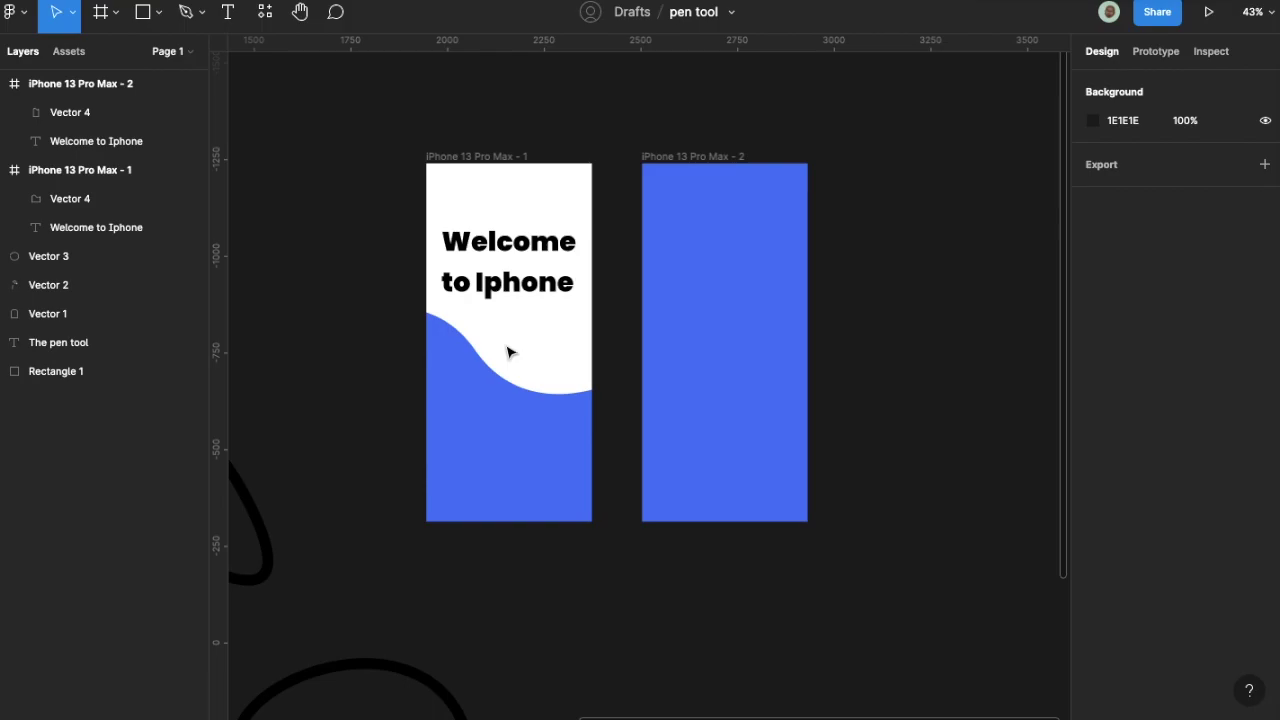
{"action": "left_click", "coordinate": [473, 157]}
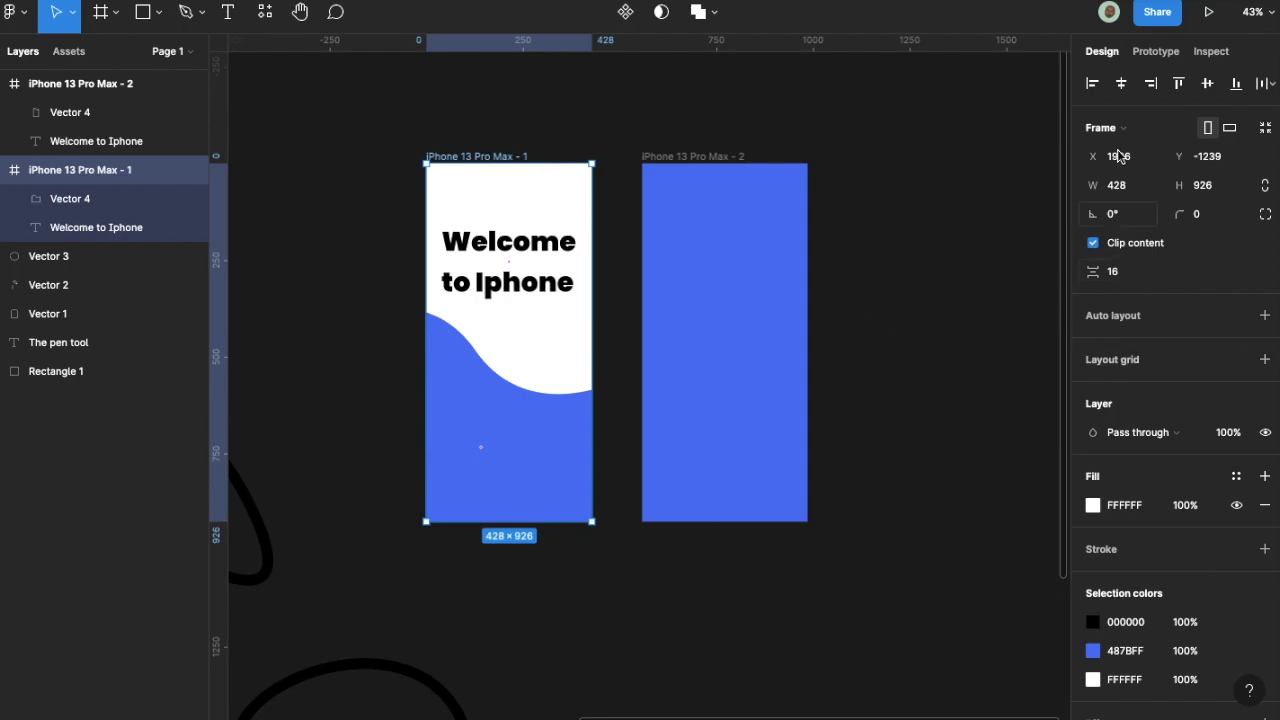
Link frame 1 to frame 2 on tap with Smart animate, Gentle easing, 1500 ms.
{"action": "left_click", "coordinate": [1155, 51]}
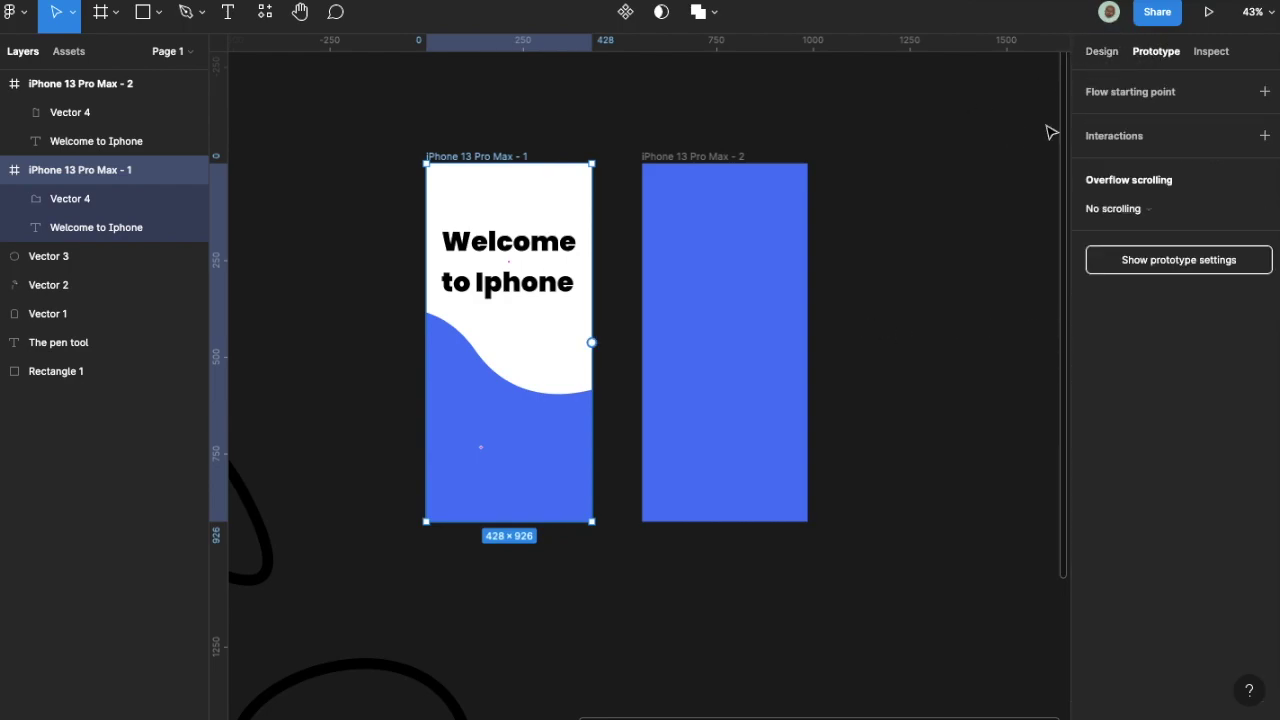
{"action": "left_click", "coordinate": [591, 342]}
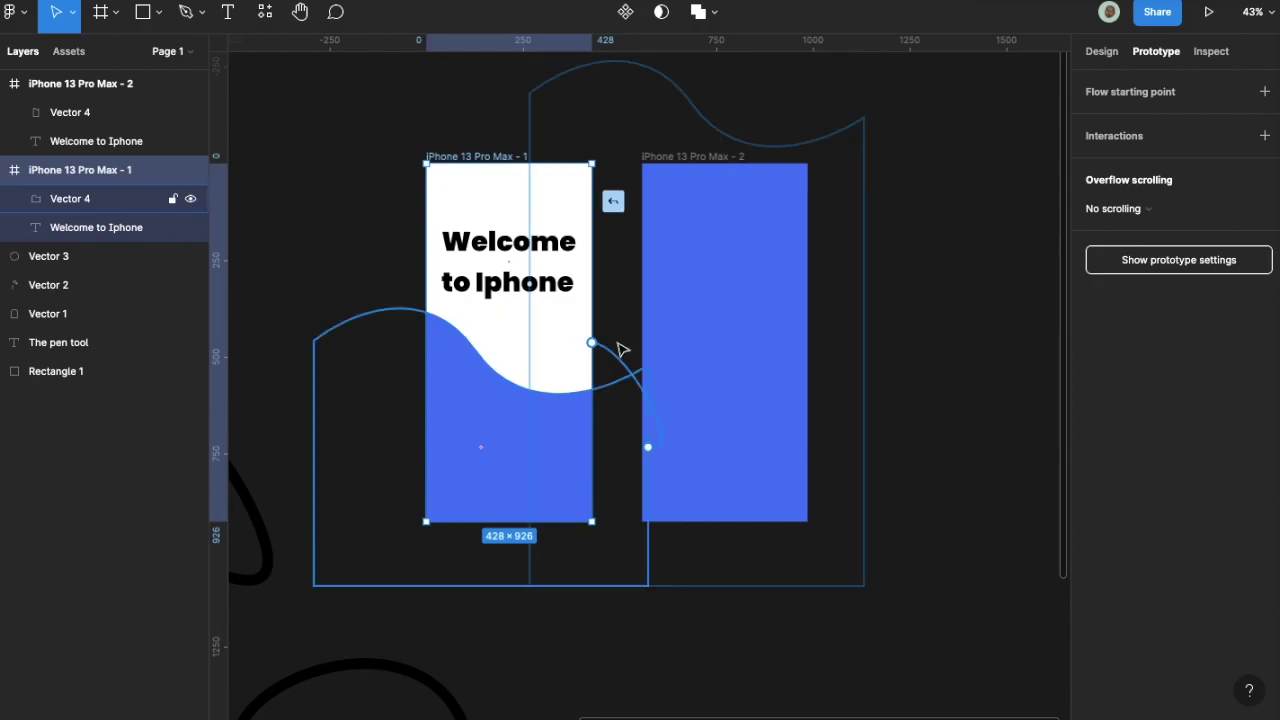
{"action": "left_click_drag", "start_coordinate": [603, 346], "coordinate": [660, 316]}
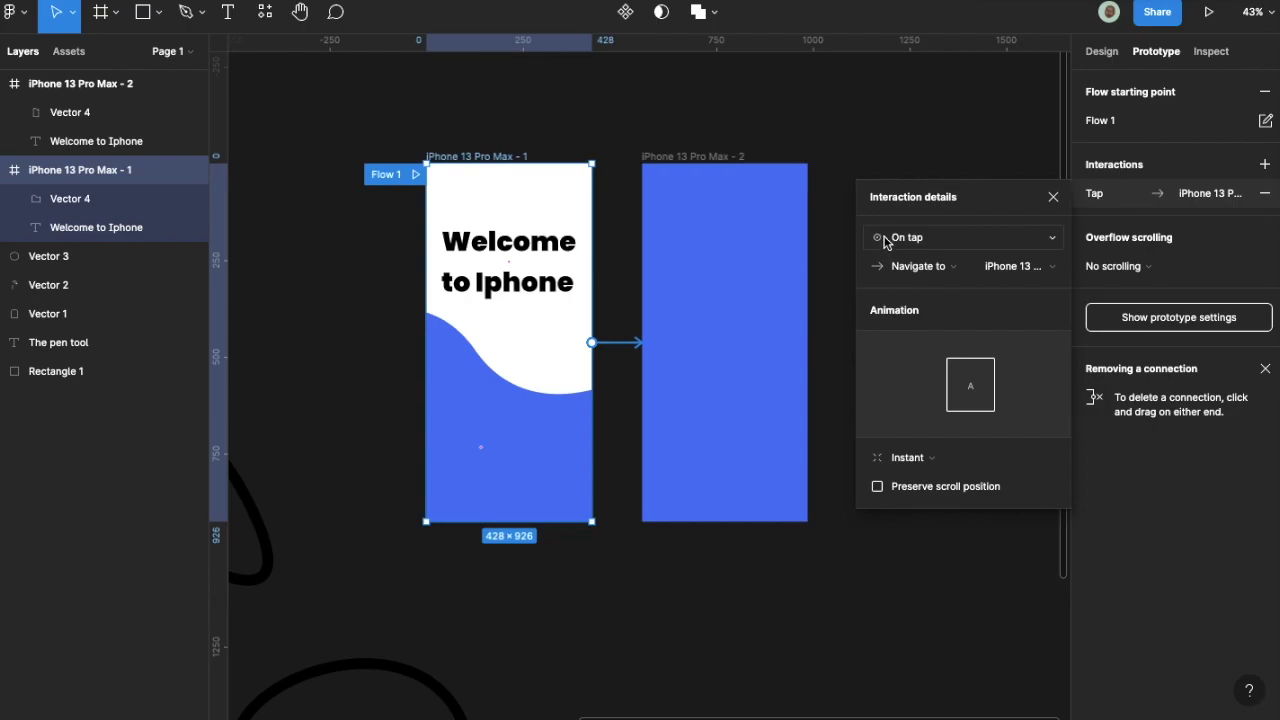
{"action": "left_click", "coordinate": [887, 457]}
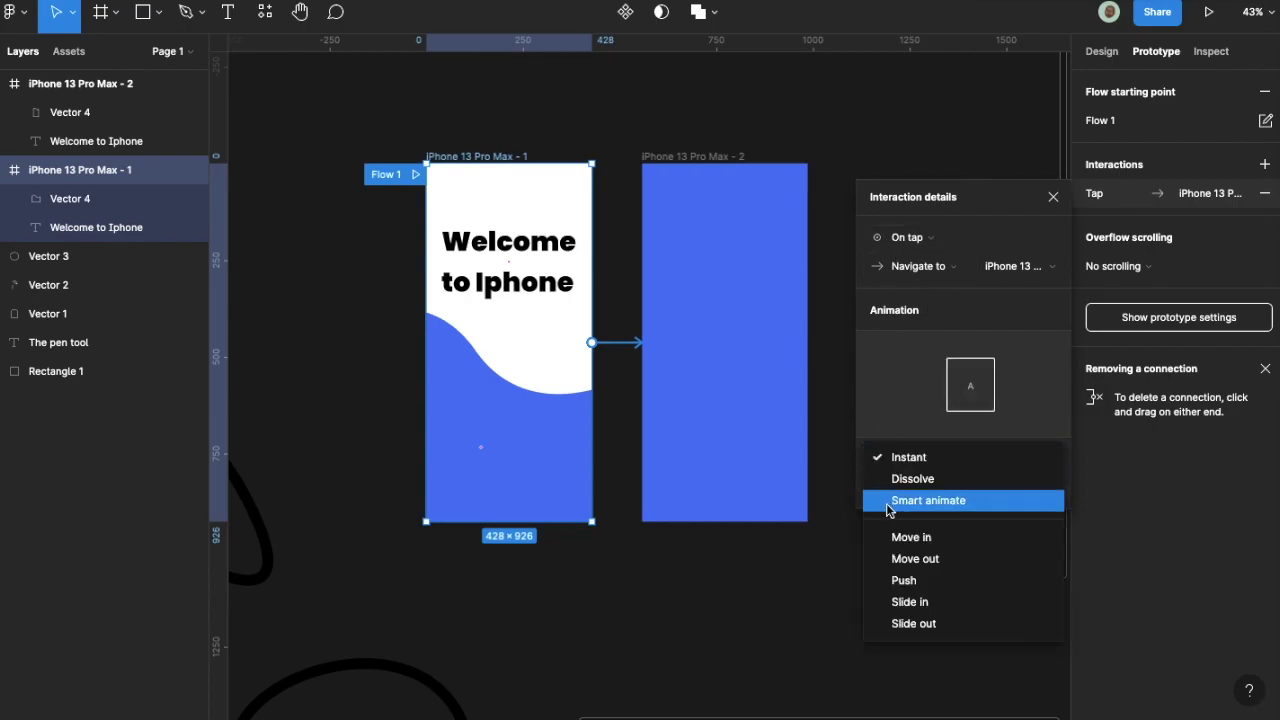
{"action": "left_click", "coordinate": [892, 504]}
{"action": "left_click", "coordinate": [910, 488]}
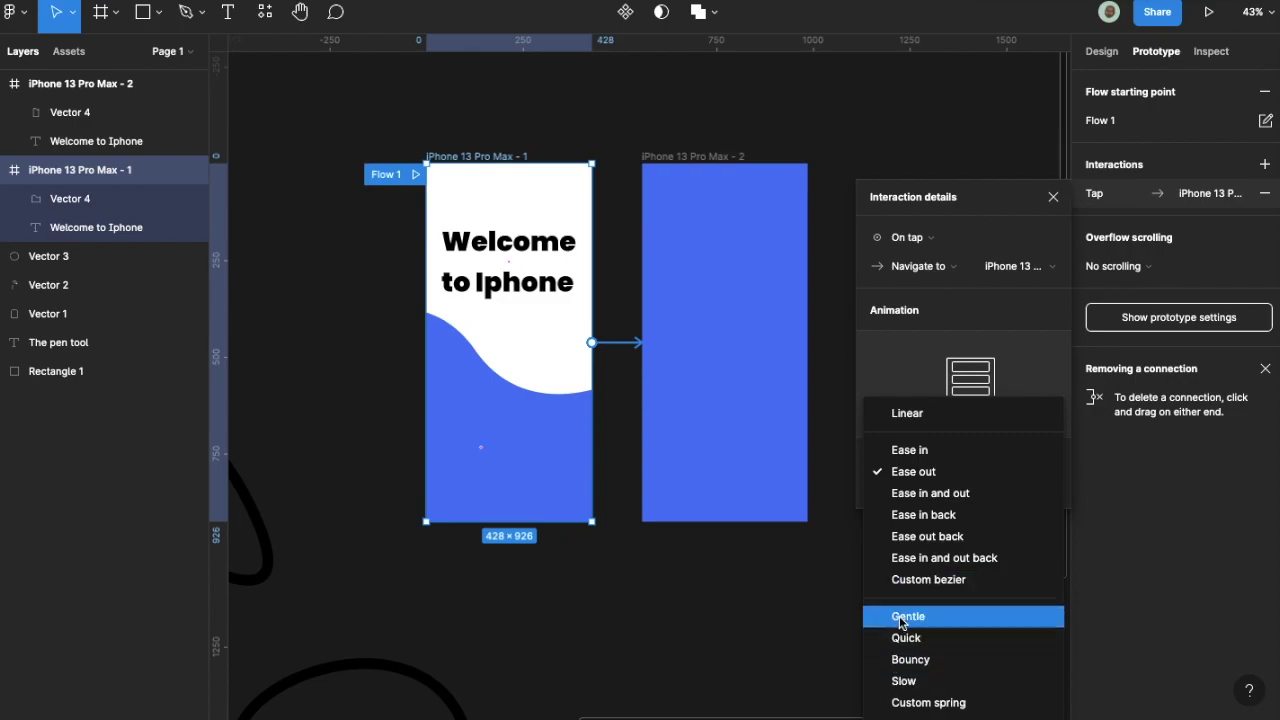
{"action": "left_click", "coordinate": [905, 619]}
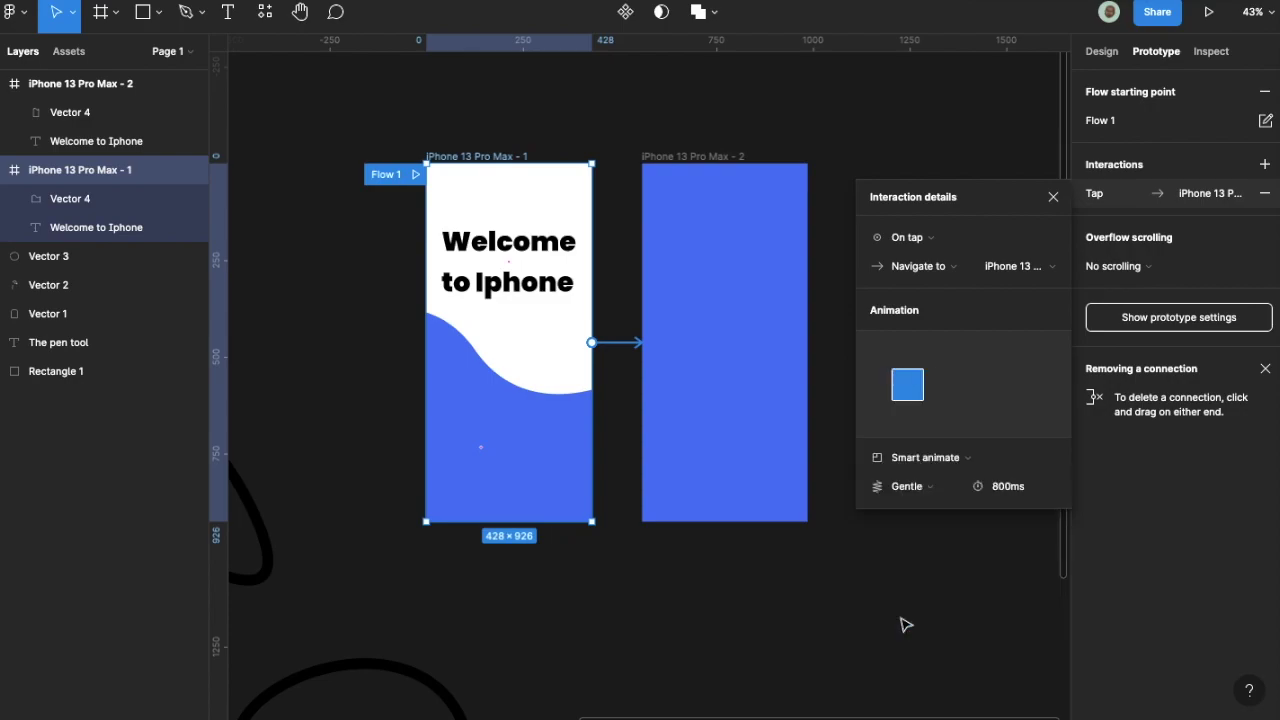
{"action": "left_click", "coordinate": [1008, 490]}
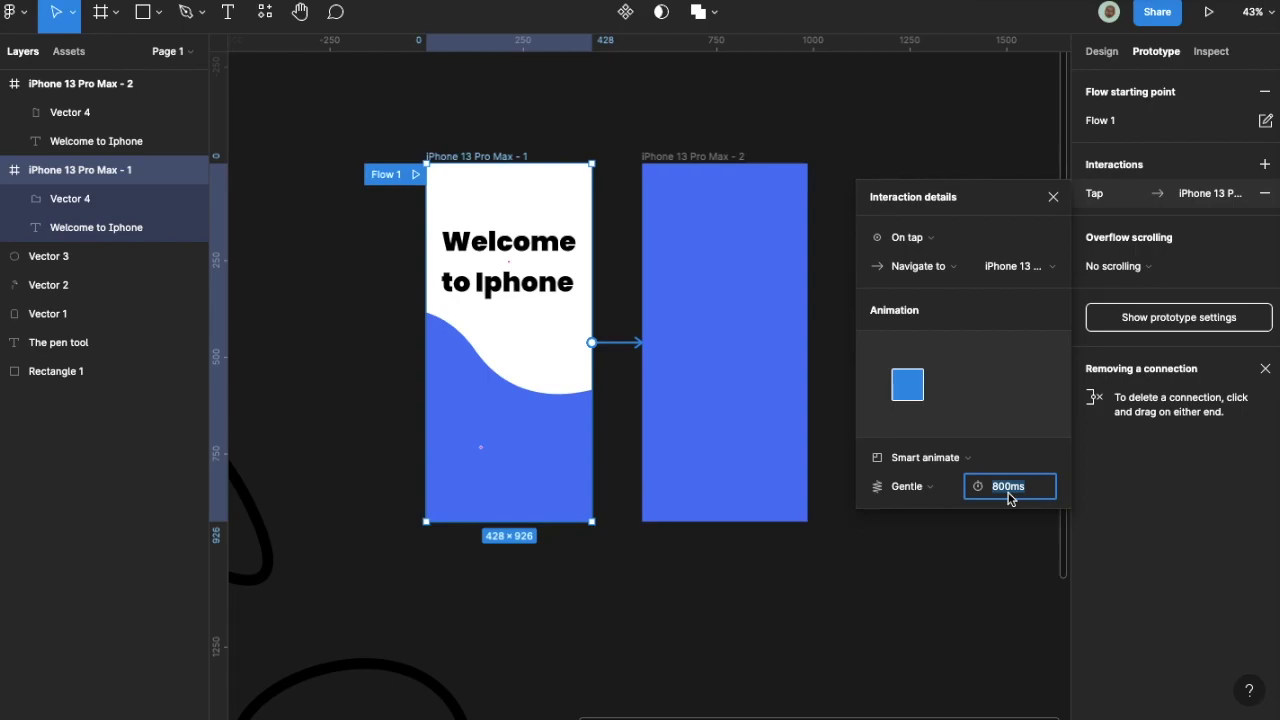
{"action": "type", "text": "1500"}
{"action": "key", "text": "Return"}
{"action": "left_click", "coordinate": [1053, 198]}
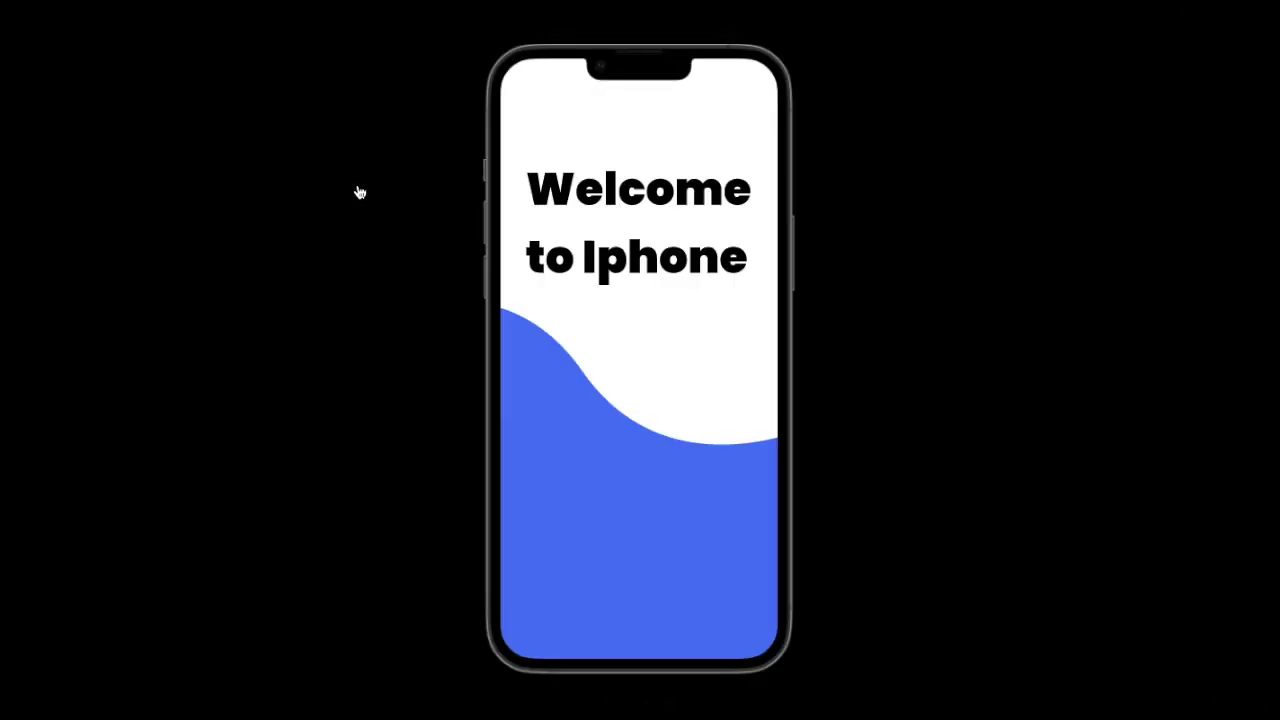
Tap the 'Welcome to Iphone' screen in the preview to play the blue wave transition.
{"action": "left_click", "coordinate": [624, 466]}
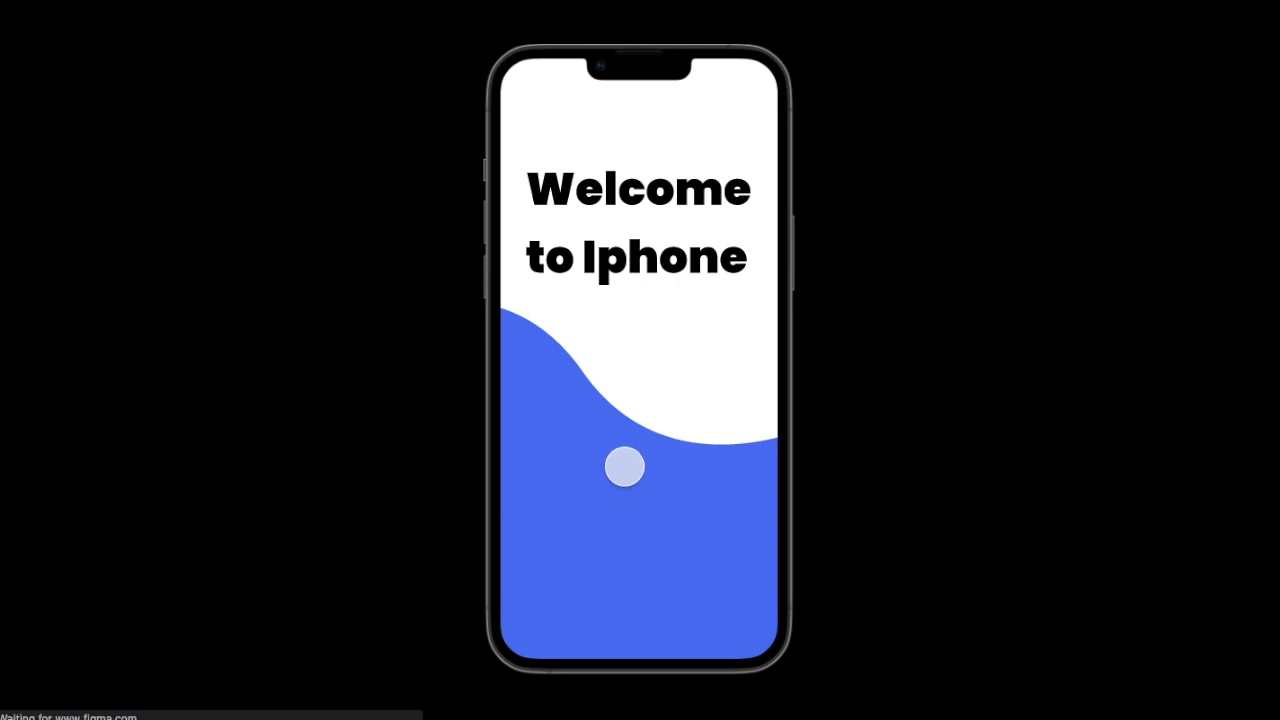